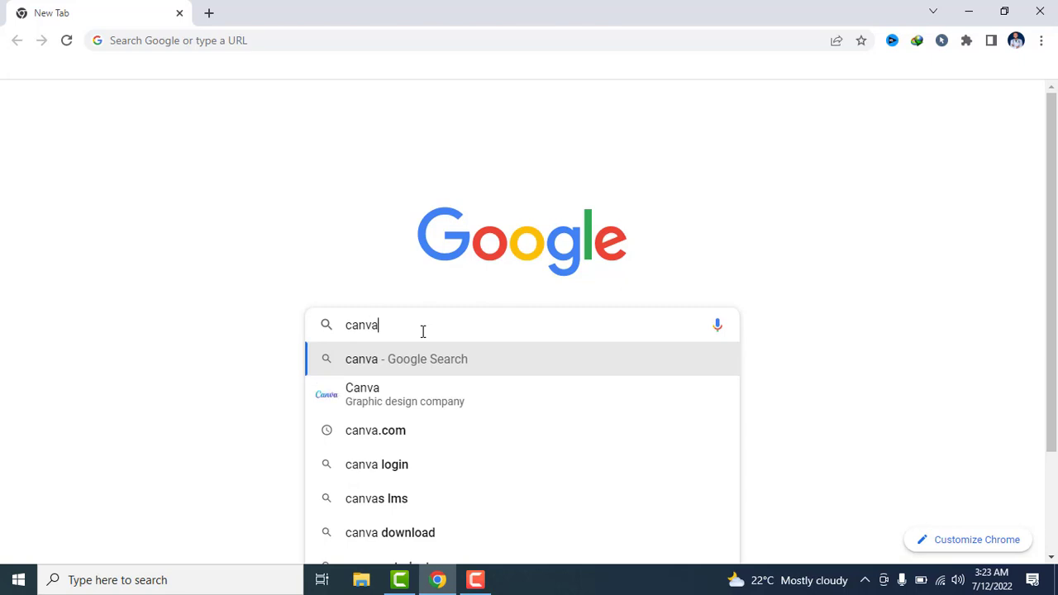
Run the Google search for canva, open the Canva website and continue into the Canva account
{"action": "key", "text": "Return"}
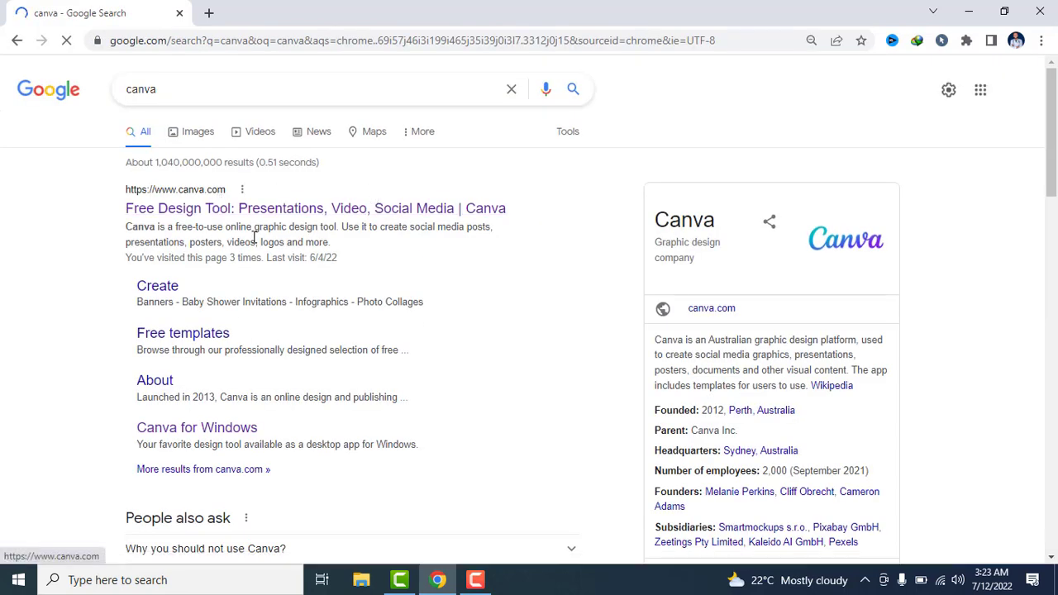
{"action": "left_click", "coordinate": [297, 209]}
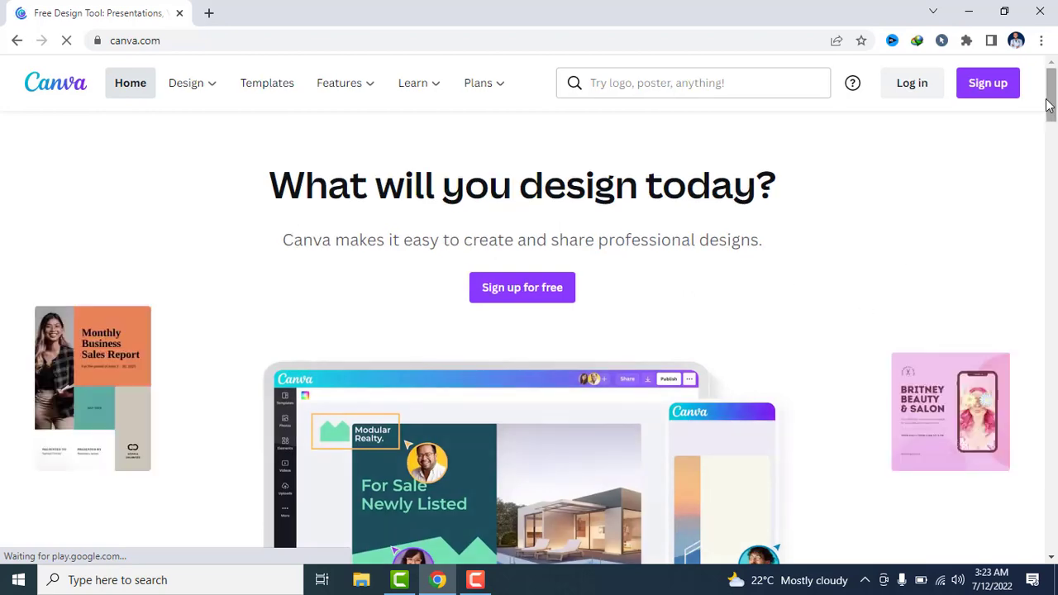
{"action": "left_click", "coordinate": [1048, 195]}
{"action": "left_click_drag", "start_coordinate": [1048, 195], "coordinate": [1053, 77]}
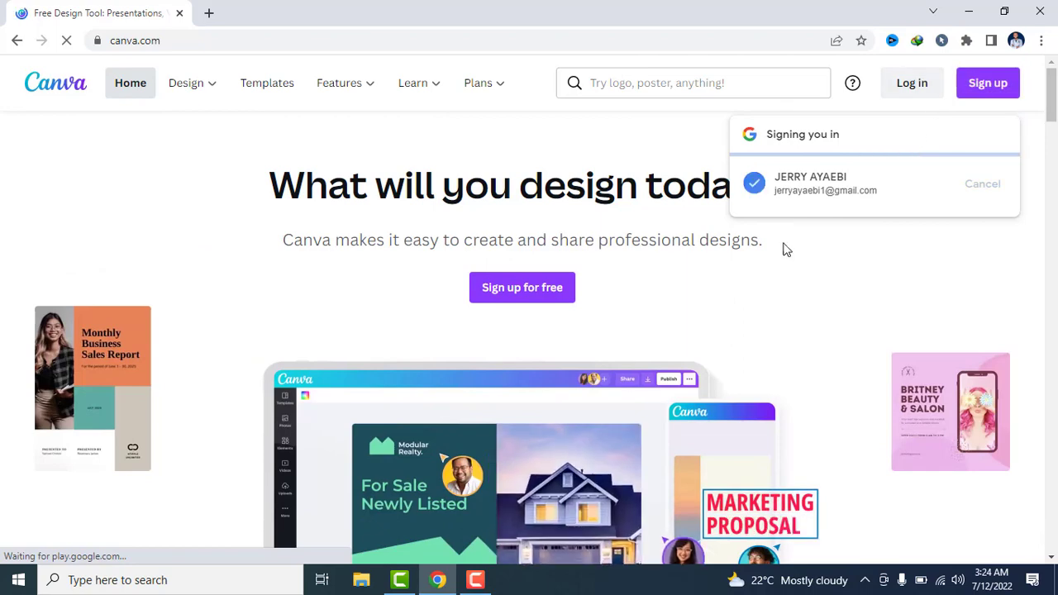
{"action": "left_click", "coordinate": [538, 296]}
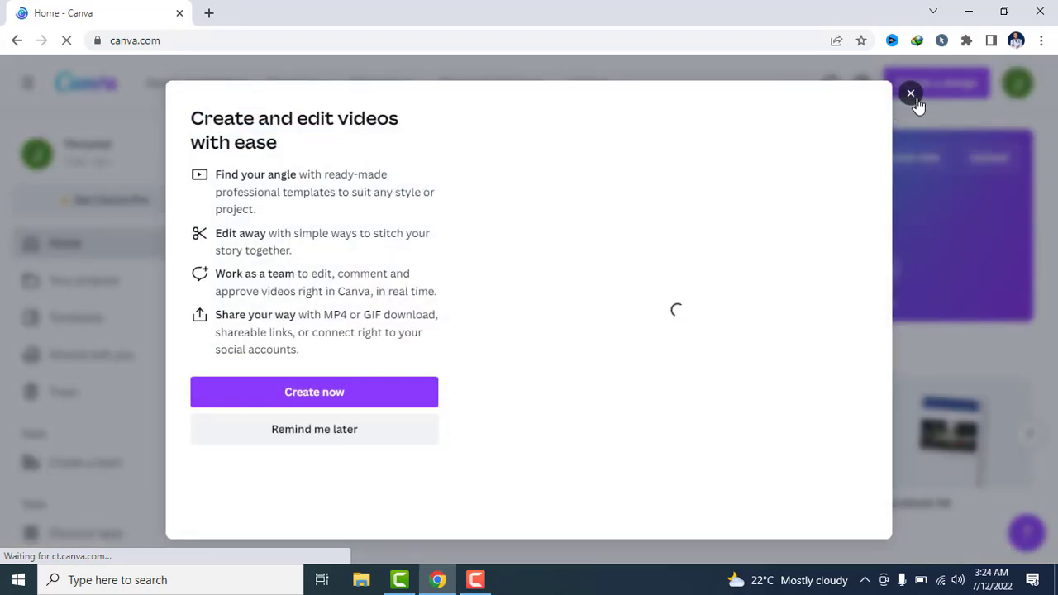
Dismiss the video promotion and create a new blank YouTube Thumbnail design
{"action": "left_click", "coordinate": [915, 98]}
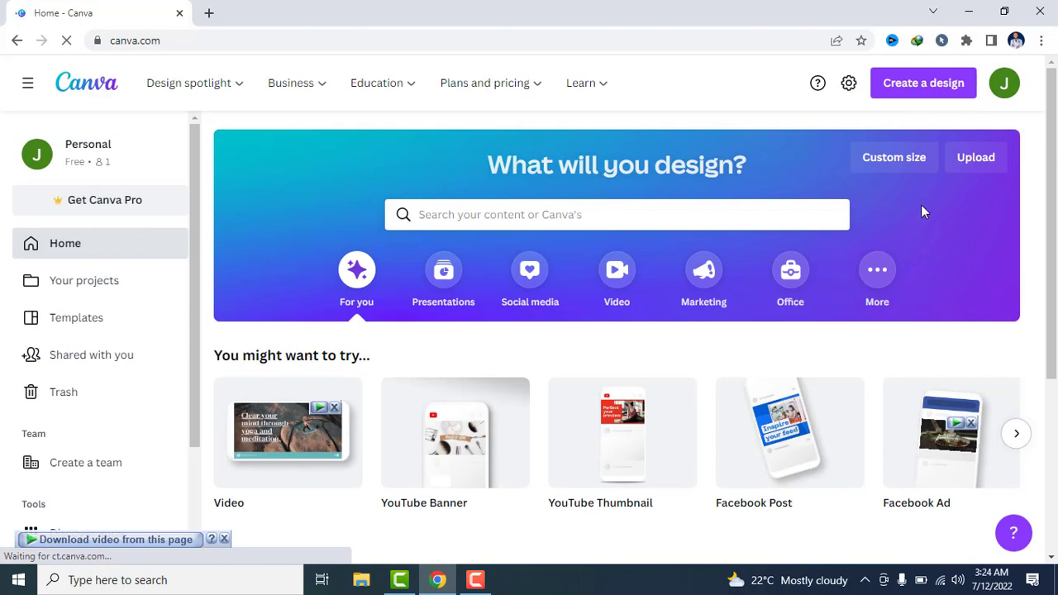
{"action": "left_click", "coordinate": [940, 86]}
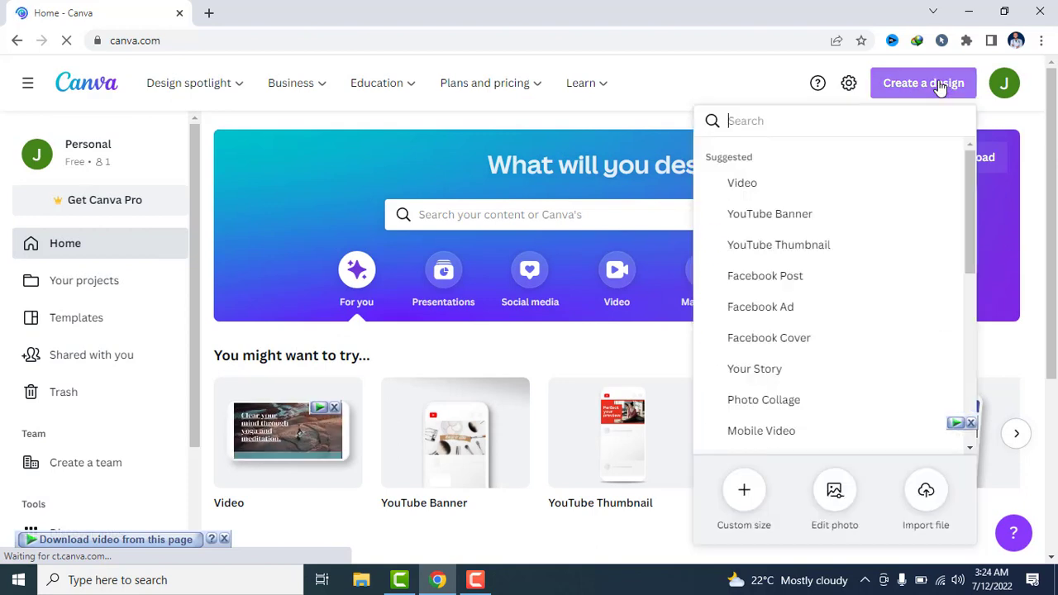
{"action": "left_click", "coordinate": [800, 254]}
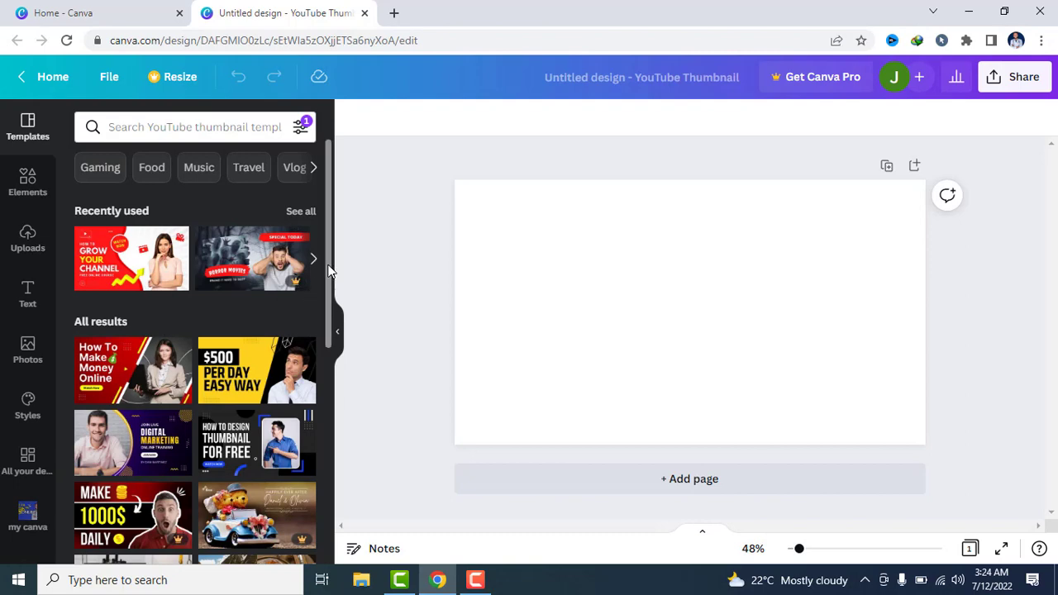
Examine the templates, elements, uploads and text styles available for the thumbnail design
{"action": "mouse_move", "coordinate": [328, 272]}
{"action": "left_mouse_down"}
{"action": "mouse_move", "coordinate": [328, 333]}
{"action": "mouse_move", "coordinate": [330, 272]}
{"action": "mouse_move", "coordinate": [294, 269]}
{"action": "mouse_move", "coordinate": [323, 277]}
{"action": "mouse_move", "coordinate": [326, 446]}
{"action": "mouse_move", "coordinate": [339, 401]}
{"action": "mouse_move", "coordinate": [331, 281]}
{"action": "left_mouse_up"}
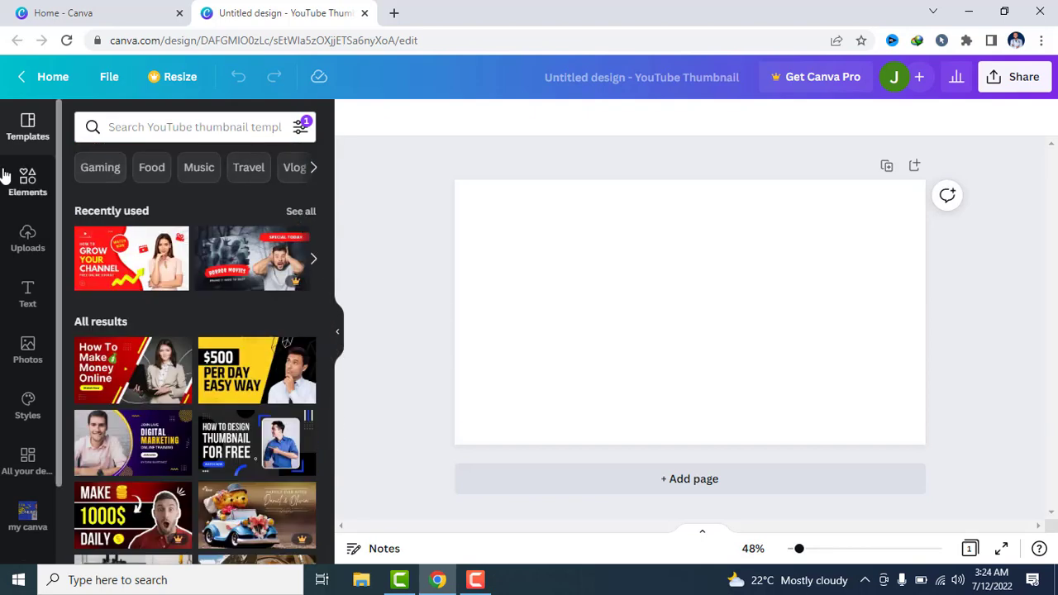
{"action": "left_click", "coordinate": [28, 184]}
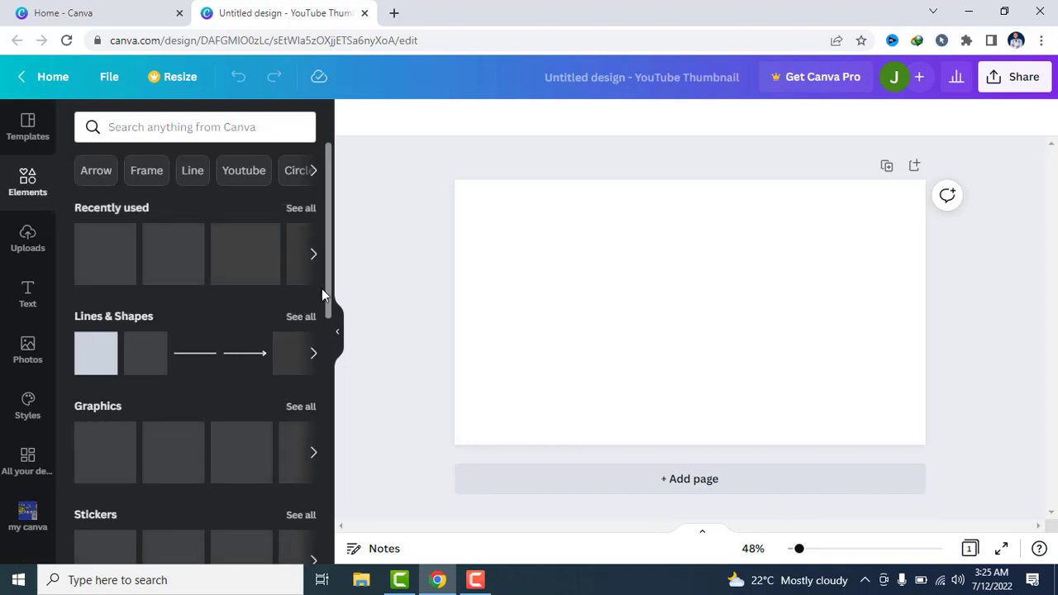
{"action": "left_click_drag", "start_coordinate": [329, 284], "coordinate": [311, 363]}
{"action": "scroll", "coordinate": [311, 370], "scroll_direction": "up", "scroll_amount": 3}
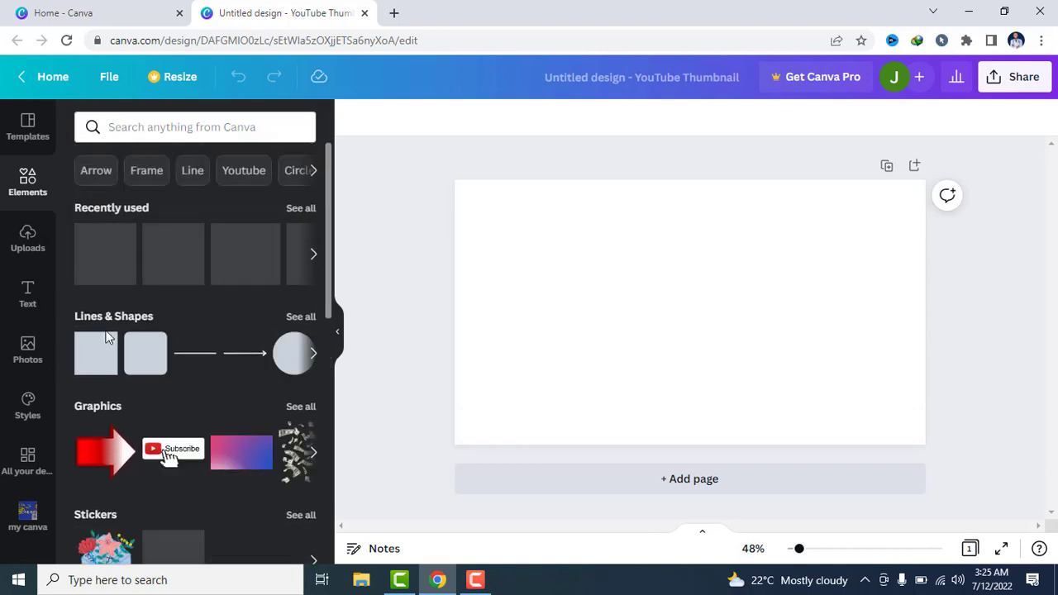
{"action": "scroll", "coordinate": [219, 390], "scroll_direction": "down", "scroll_amount": 3}
{"action": "scroll", "coordinate": [219, 390], "scroll_direction": "up", "scroll_amount": 3}
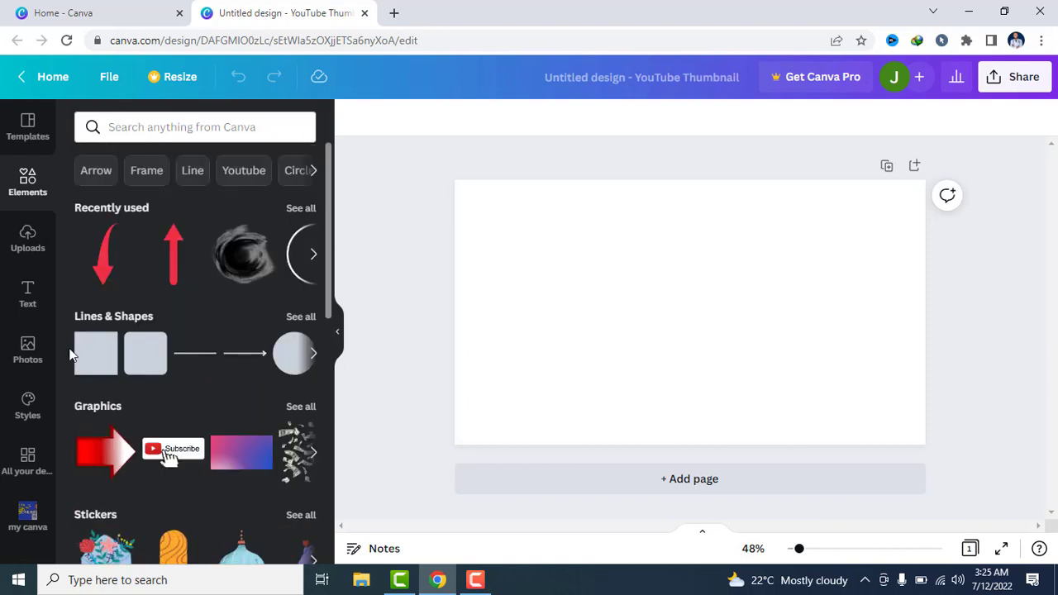
{"action": "left_click", "coordinate": [26, 247]}
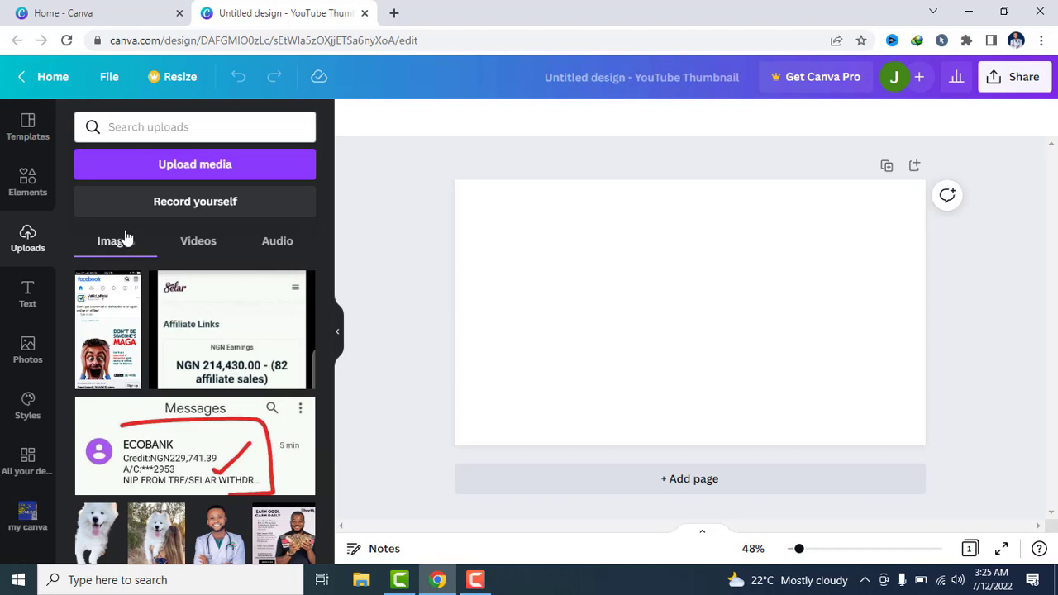
{"action": "left_click", "coordinate": [25, 298]}
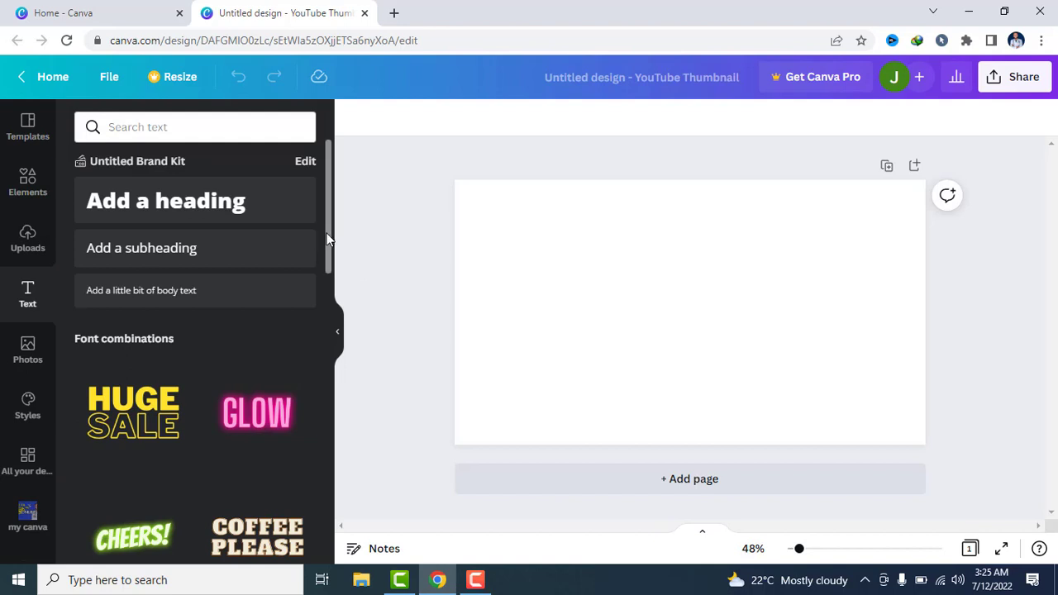
{"action": "left_click_drag", "start_coordinate": [327, 238], "coordinate": [341, 205]}
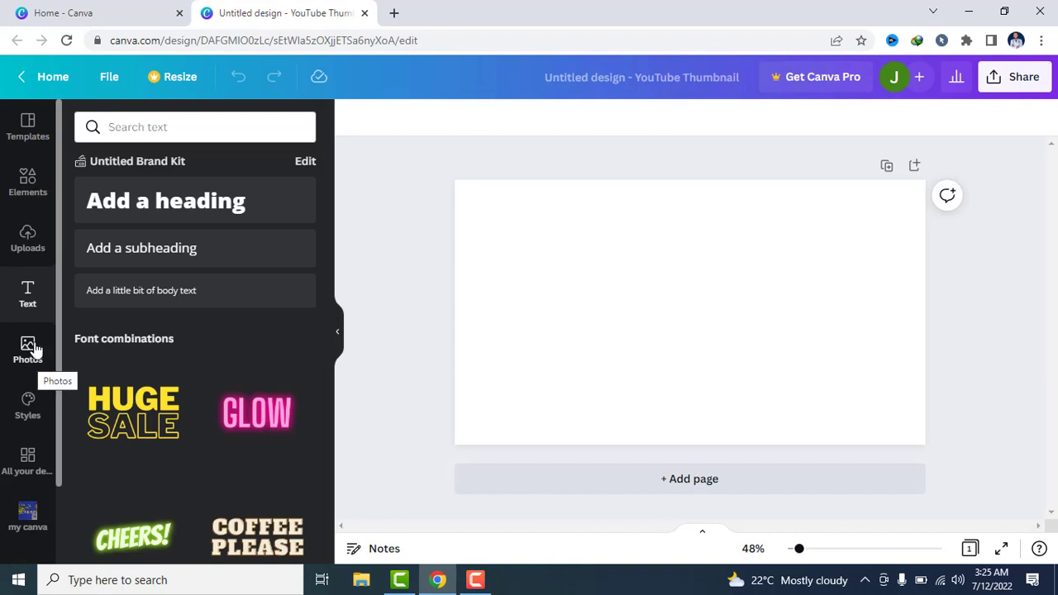
Apply the blue SECRETS "How to go viral on social media" template from the recently used templates
{"action": "left_click", "coordinate": [40, 130]}
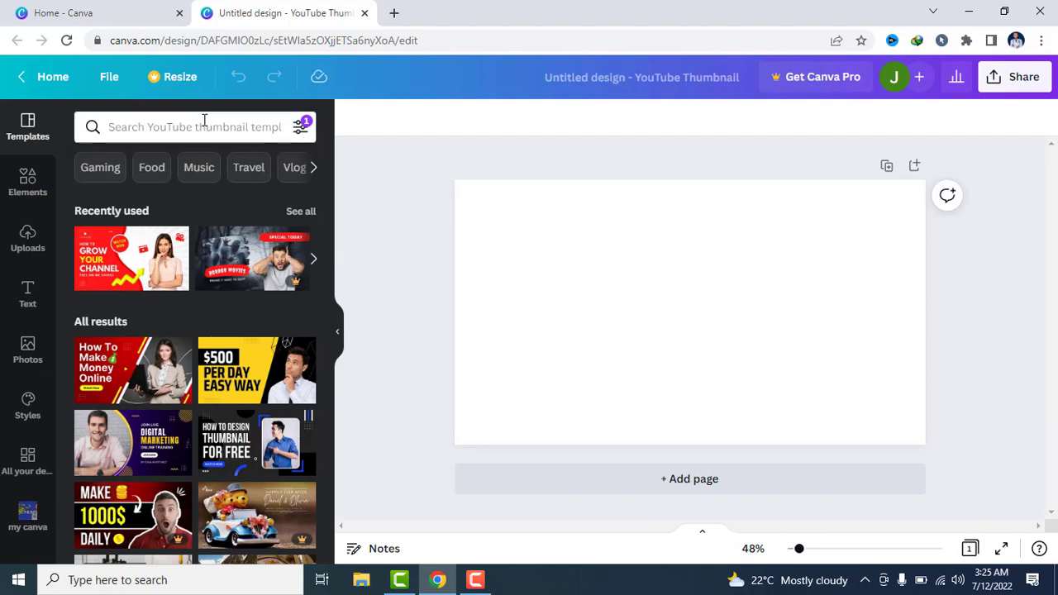
{"action": "left_click_drag", "start_coordinate": [328, 199], "coordinate": [337, 160]}
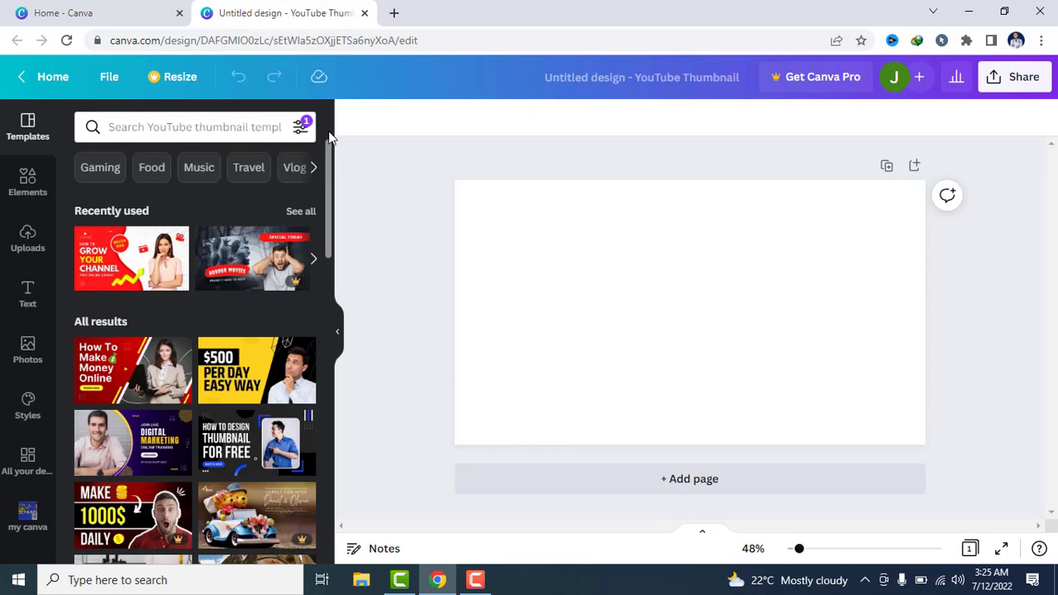
{"action": "scroll", "coordinate": [291, 198], "scroll_direction": "down", "scroll_amount": 1}
{"action": "scroll", "coordinate": [299, 191], "scroll_direction": "up", "scroll_amount": 1}
{"action": "left_click", "coordinate": [294, 211]}
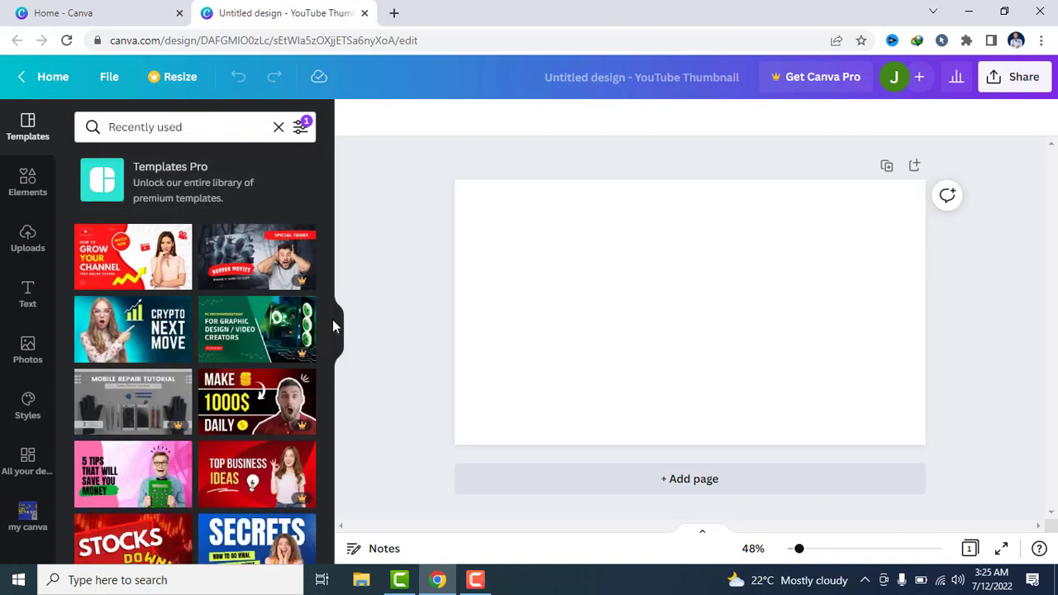
{"action": "left_click_drag", "start_coordinate": [326, 266], "coordinate": [315, 368]}
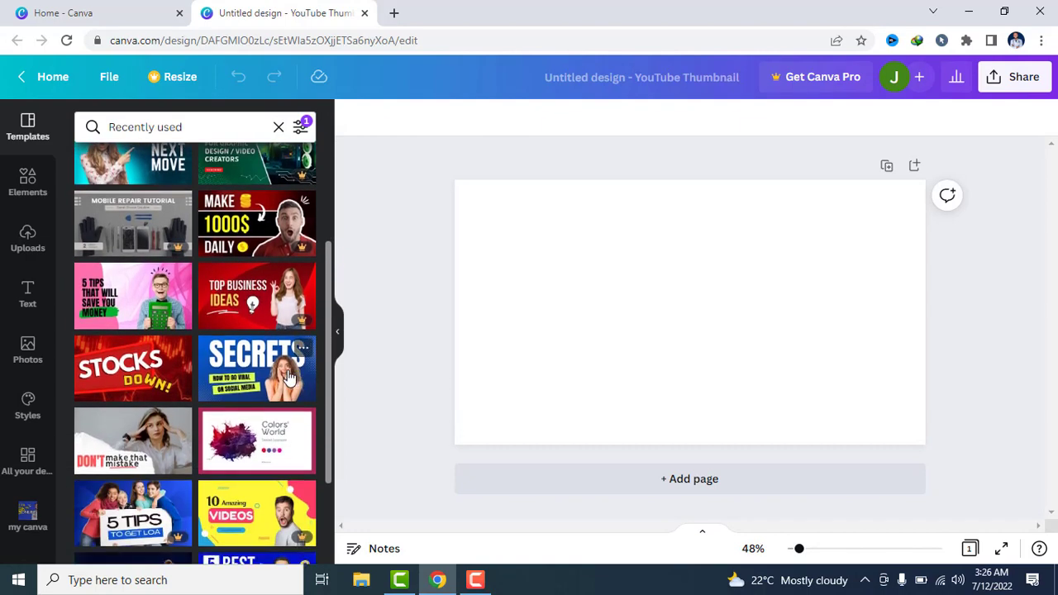
{"action": "left_click", "coordinate": [288, 378]}
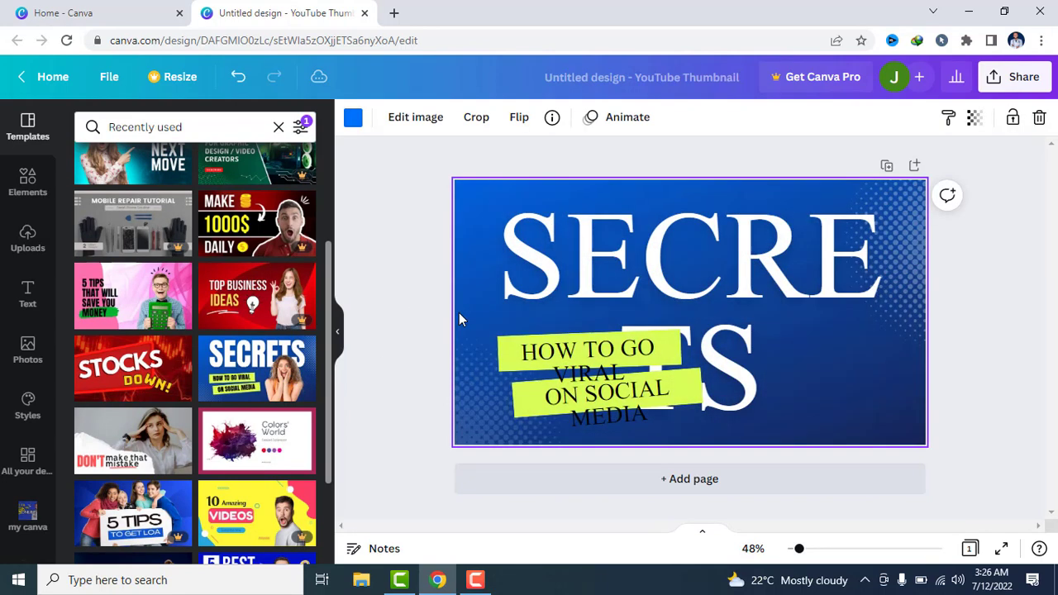
Move the SECRETS headline slightly left and down on the thumbnail, leaving its text as it is
{"action": "left_click", "coordinate": [578, 398]}
{"action": "left_click", "coordinate": [604, 250]}
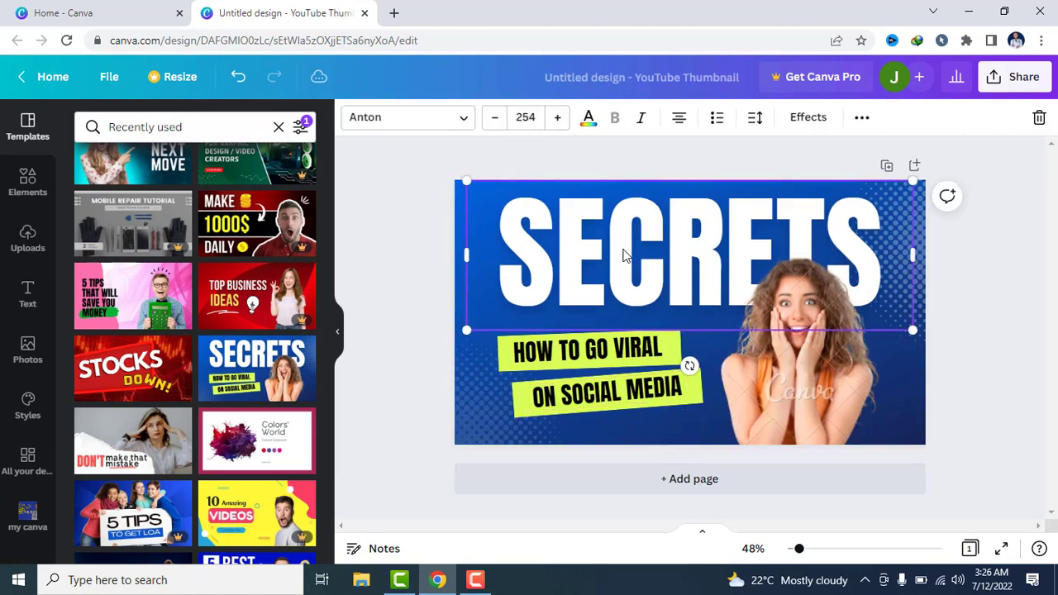
{"action": "mouse_move", "coordinate": [637, 255]}
{"action": "left_mouse_down"}
{"action": "mouse_move", "coordinate": [669, 243]}
{"action": "mouse_move", "coordinate": [549, 267]}
{"action": "mouse_move", "coordinate": [736, 205]}
{"action": "mouse_move", "coordinate": [775, 176]}
{"action": "mouse_move", "coordinate": [656, 253]}
{"action": "mouse_move", "coordinate": [661, 218]}
{"action": "mouse_move", "coordinate": [668, 245]}
{"action": "mouse_move", "coordinate": [653, 244]}
{"action": "left_mouse_up"}
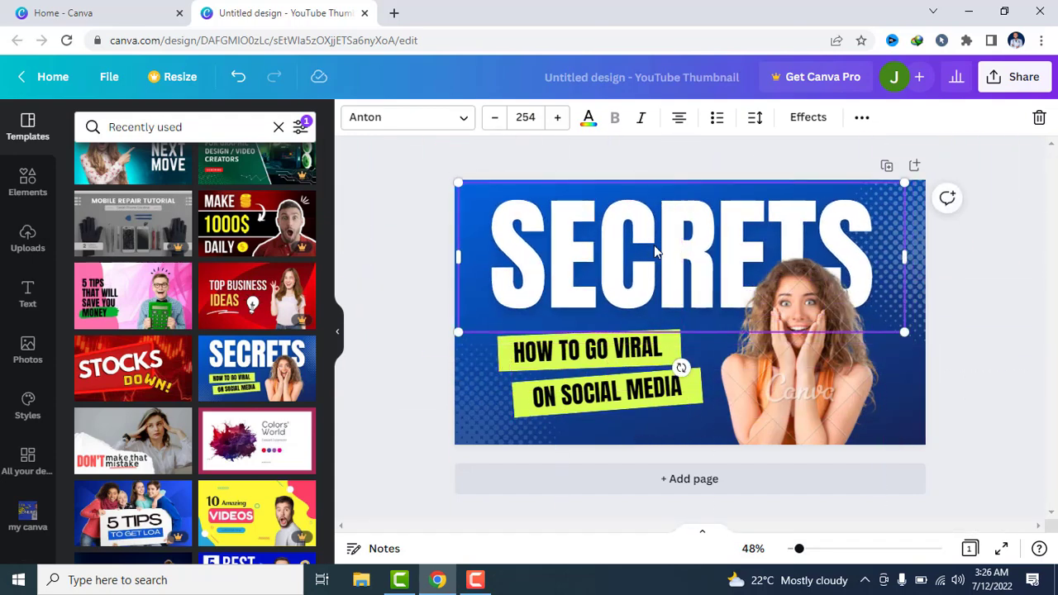
{"action": "double_click", "coordinate": [654, 245]}
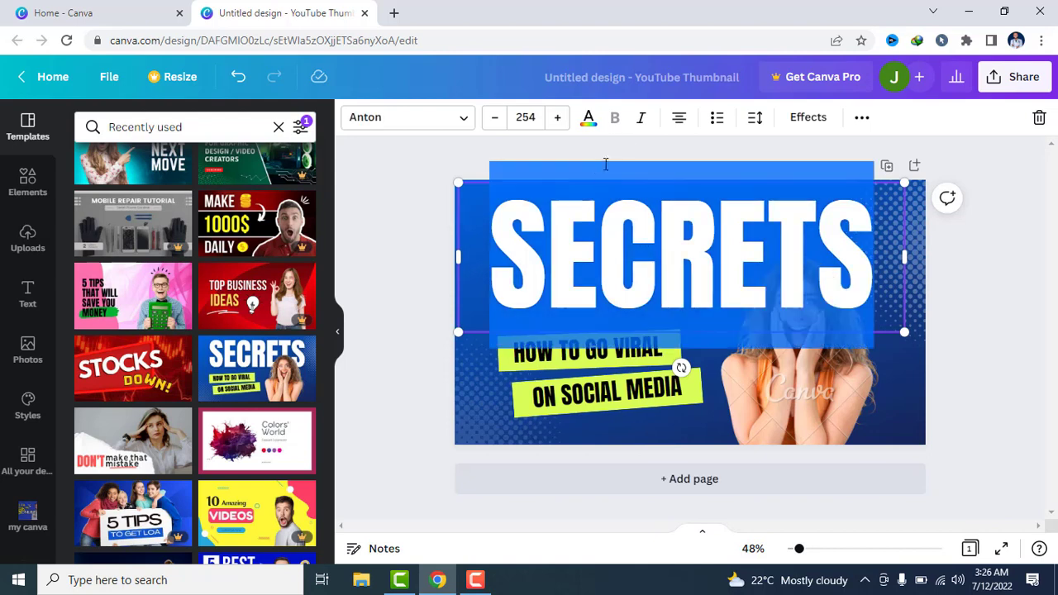
{"action": "left_click", "coordinate": [427, 172]}
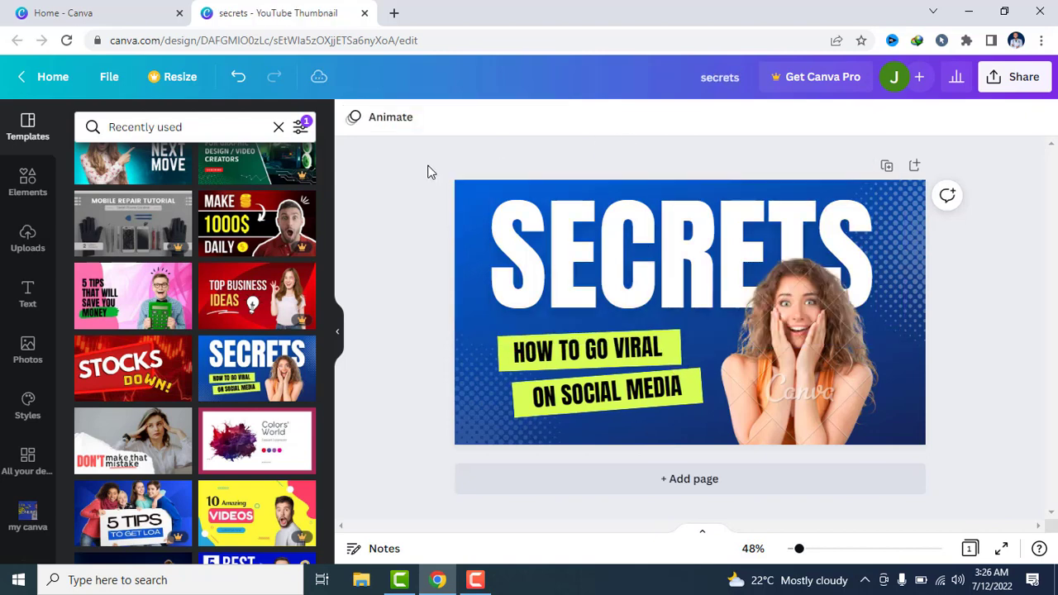
Try the Public Sans and Glacial Indifference fonts on the SECRETS headline, and restore Anton
{"action": "left_click", "coordinate": [619, 247]}
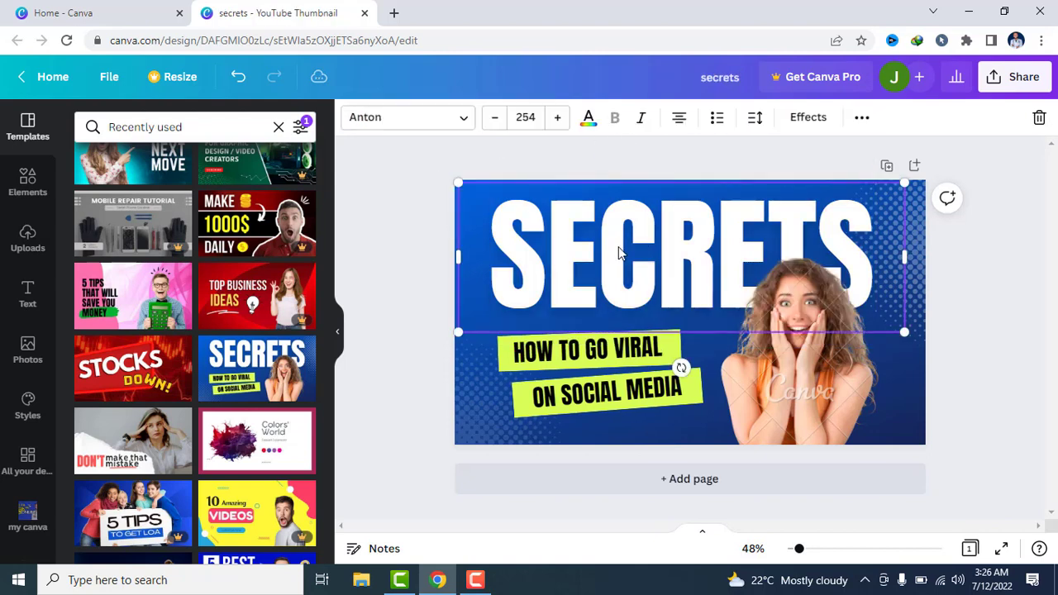
{"action": "left_click", "coordinate": [464, 123]}
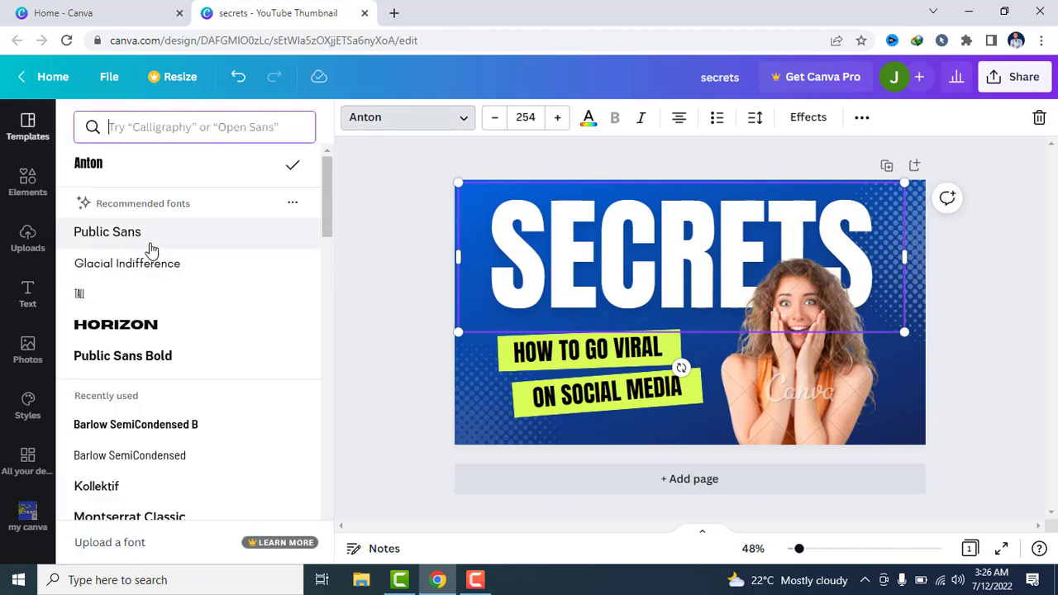
{"action": "left_click", "coordinate": [121, 243]}
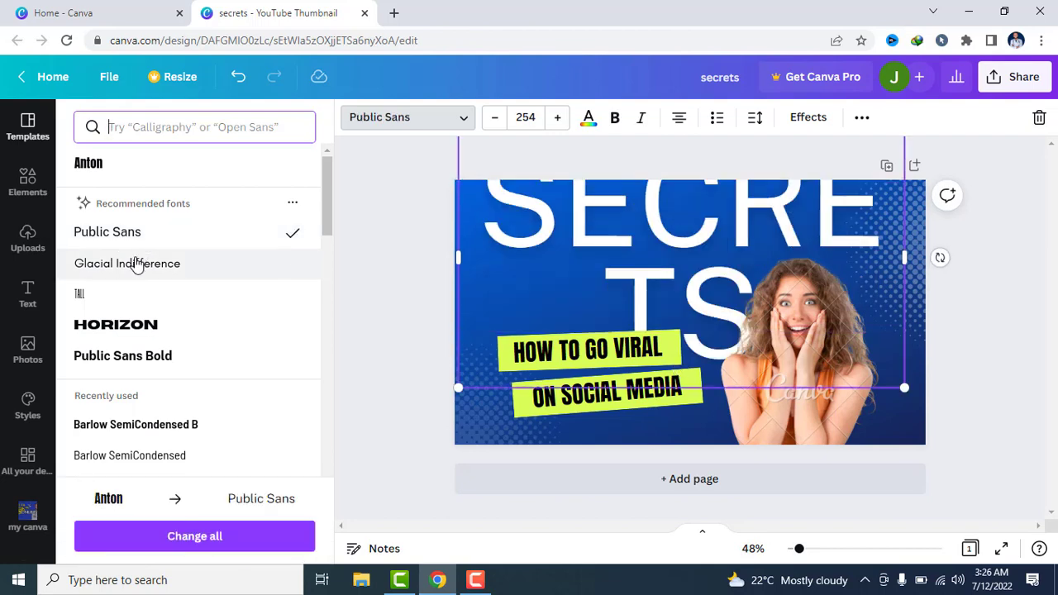
{"action": "left_click", "coordinate": [137, 263]}
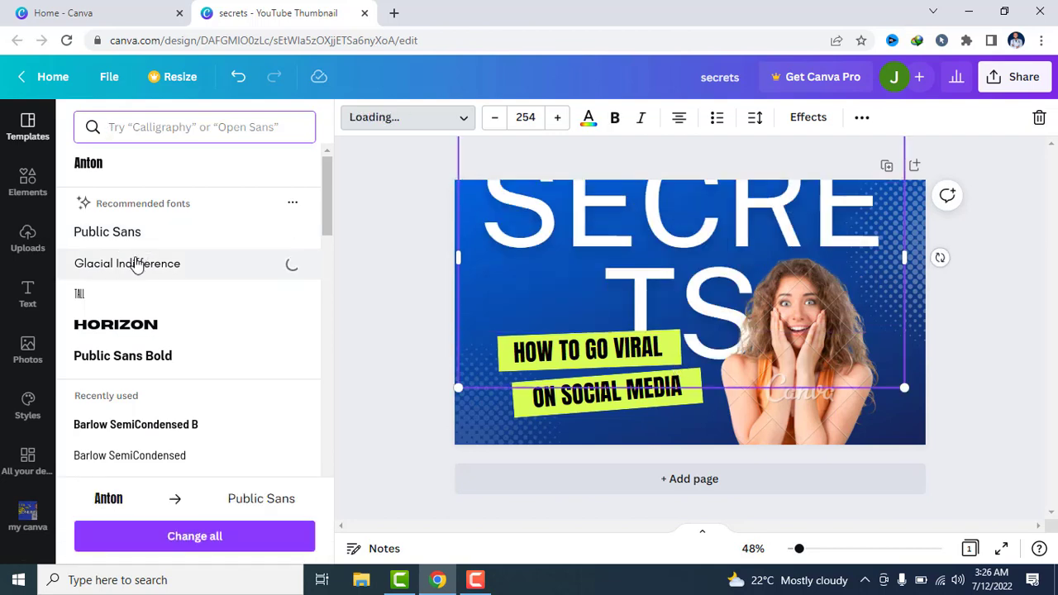
{"action": "left_click", "coordinate": [89, 163]}
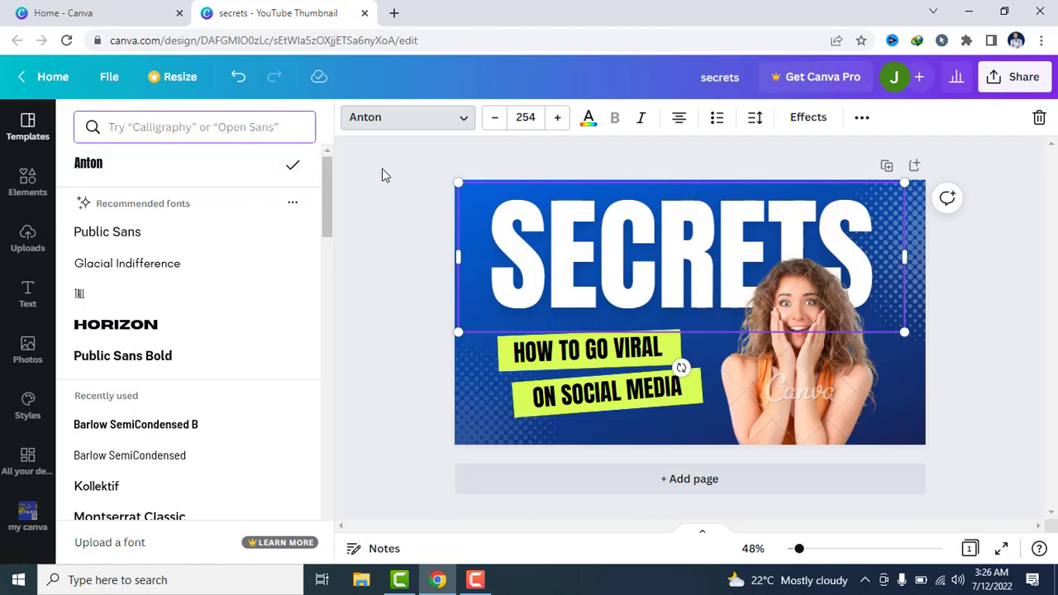
Try enlarging the SECRETS headline to font size 264
{"action": "left_click", "coordinate": [560, 118]}
{"action": "left_click", "coordinate": [560, 120]}
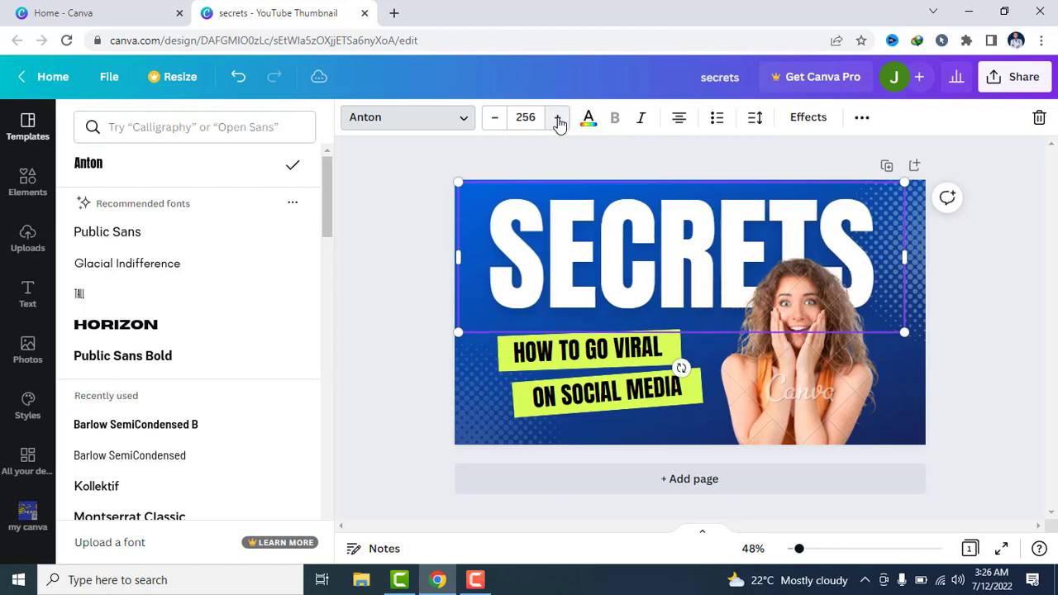
{"action": "left_click", "coordinate": [560, 121]}
{"action": "left_click", "coordinate": [560, 121]}
{"action": "left_click", "coordinate": [559, 121]}
{"action": "left_click", "coordinate": [560, 120]}
{"action": "left_click", "coordinate": [560, 120]}
{"action": "left_click", "coordinate": [560, 121]}
{"action": "left_click", "coordinate": [560, 121]}
{"action": "left_click", "coordinate": [560, 121]}
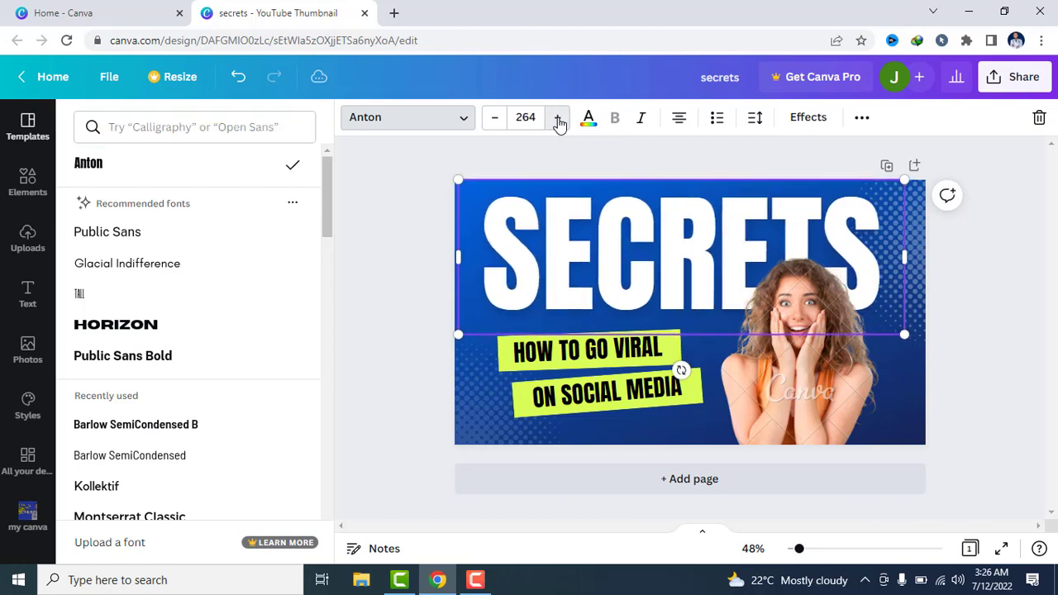
Reduce the SECRETS headline to font size 251, and scale its text box down to size 248
{"action": "left_click", "coordinate": [494, 124]}
{"action": "left_click", "coordinate": [494, 124]}
{"action": "left_click", "coordinate": [494, 124]}
{"action": "left_click", "coordinate": [494, 124]}
{"action": "left_click", "coordinate": [494, 124]}
{"action": "left_click", "coordinate": [493, 124]}
{"action": "left_click", "coordinate": [493, 124]}
{"action": "left_click", "coordinate": [493, 124]}
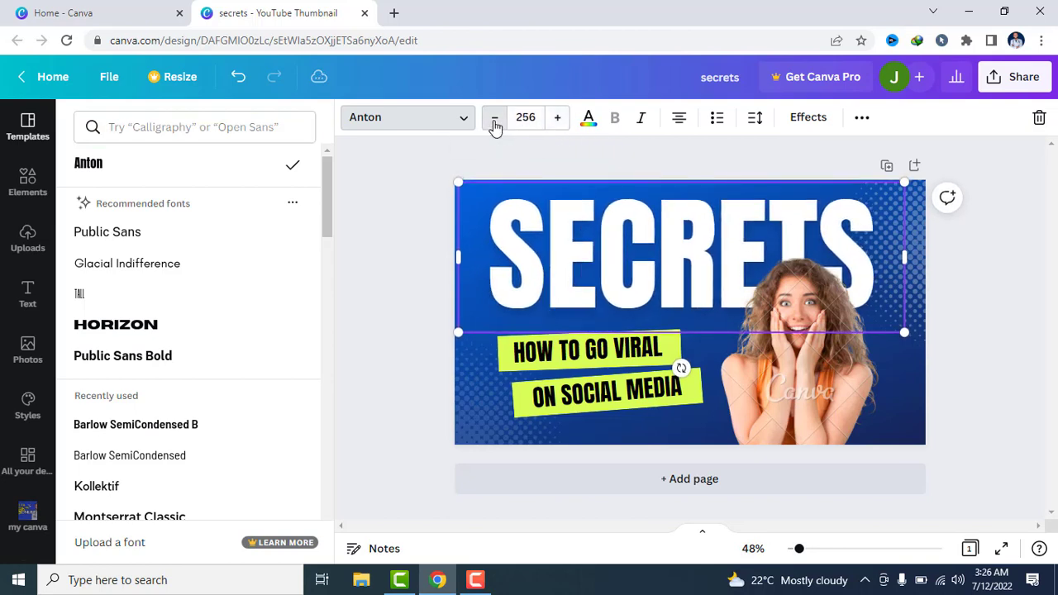
{"action": "left_click", "coordinate": [493, 124]}
{"action": "left_click", "coordinate": [494, 124]}
{"action": "left_click", "coordinate": [494, 124]}
{"action": "left_click", "coordinate": [493, 124]}
{"action": "left_click", "coordinate": [493, 124]}
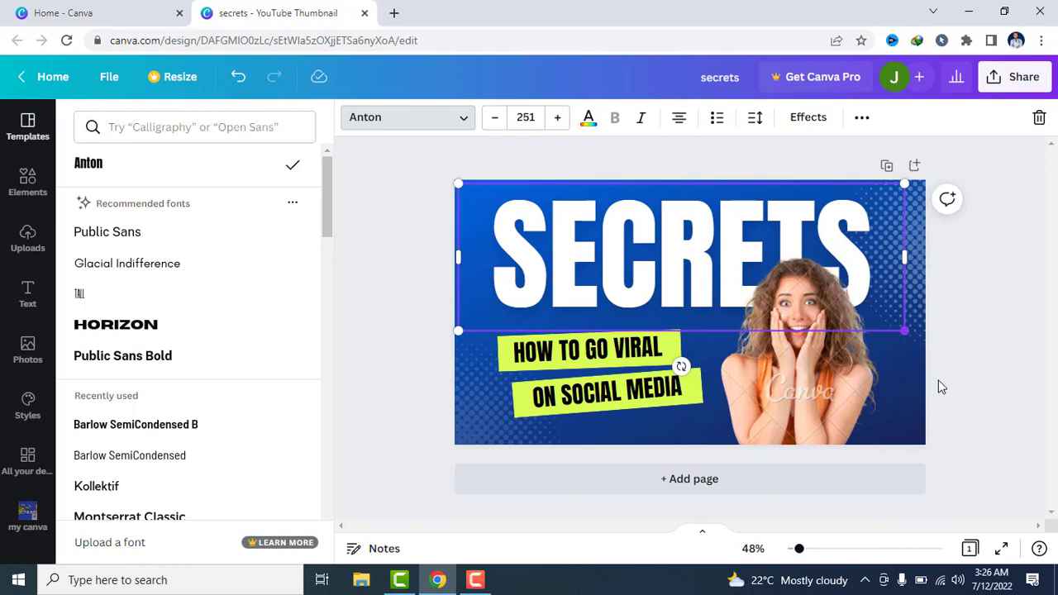
{"action": "mouse_move", "coordinate": [904, 331]}
{"action": "left_mouse_down"}
{"action": "mouse_move", "coordinate": [965, 398]}
{"action": "mouse_move", "coordinate": [999, 415]}
{"action": "mouse_move", "coordinate": [659, 238]}
{"action": "mouse_move", "coordinate": [928, 334]}
{"action": "mouse_move", "coordinate": [900, 328]}
{"action": "left_mouse_up"}
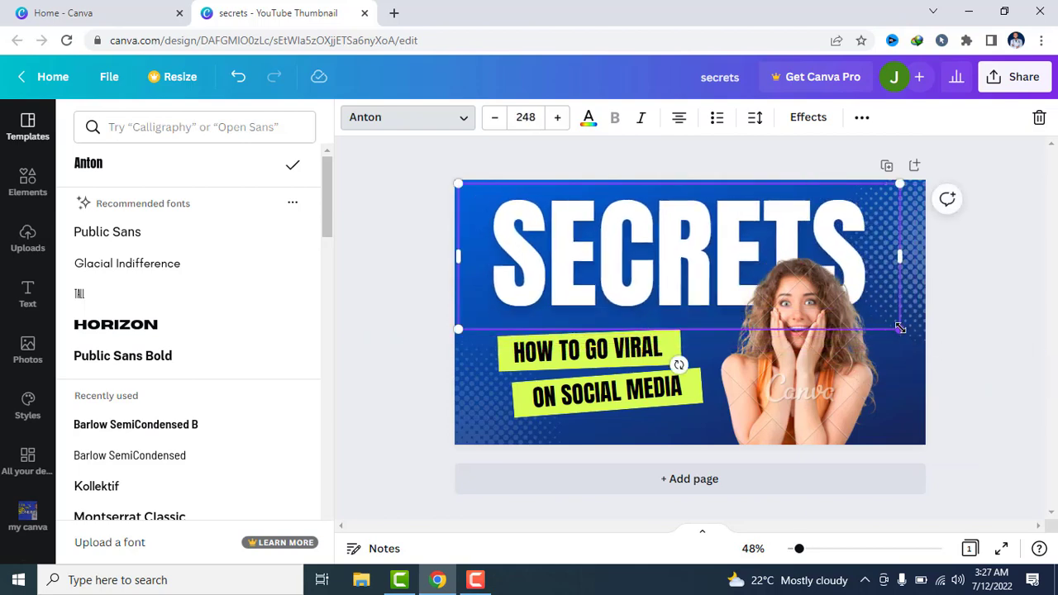
Recolour the SECRETS headline with the red brand colour #ff0443
{"action": "left_click", "coordinate": [590, 120]}
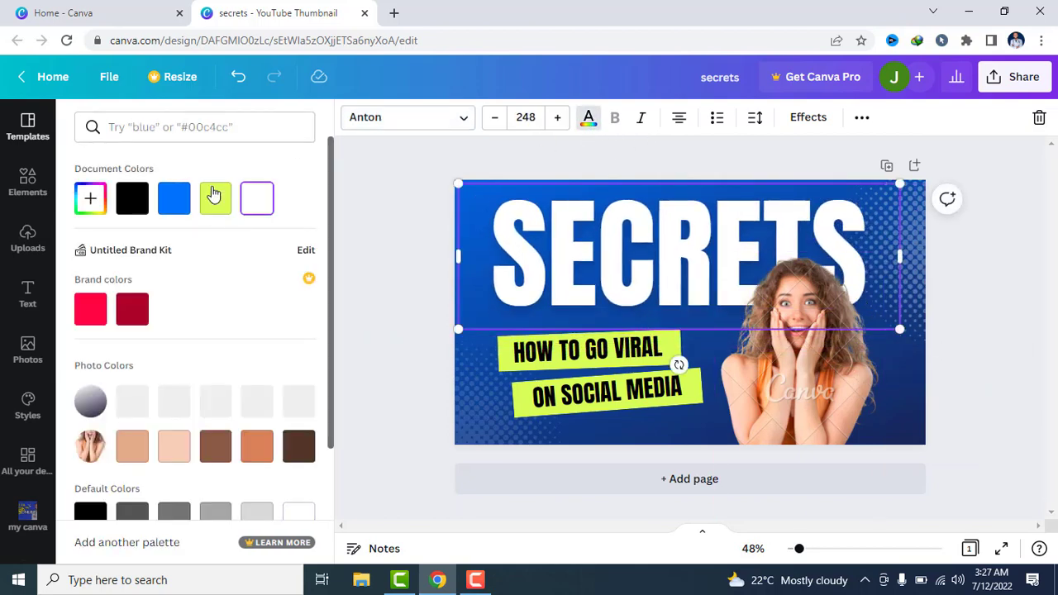
{"action": "left_click", "coordinate": [91, 314]}
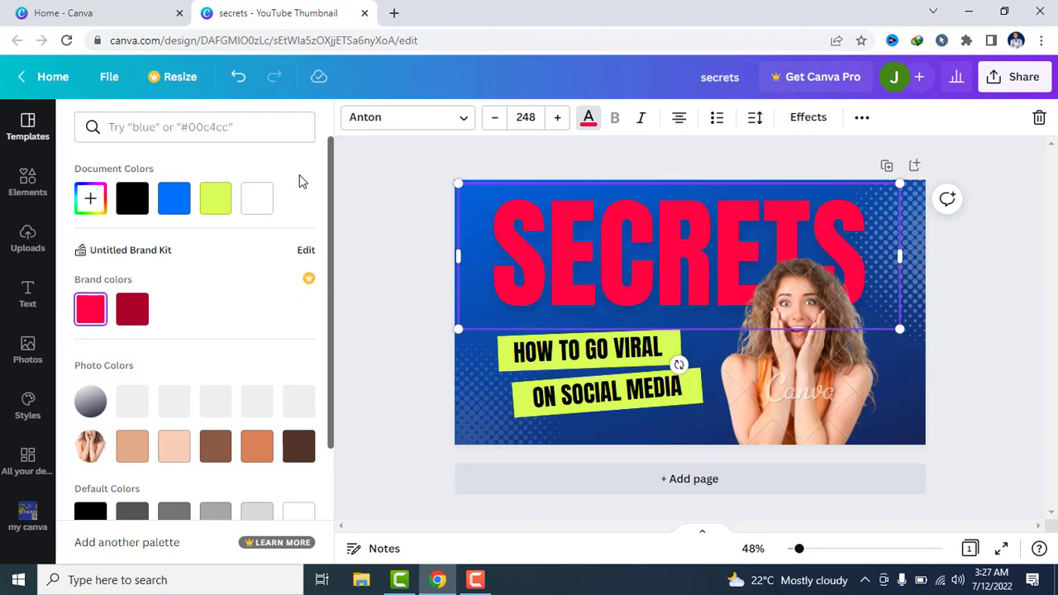
Try white, black and the red brand colour on the SECRETS headline, and settle on white
{"action": "left_click", "coordinate": [255, 201]}
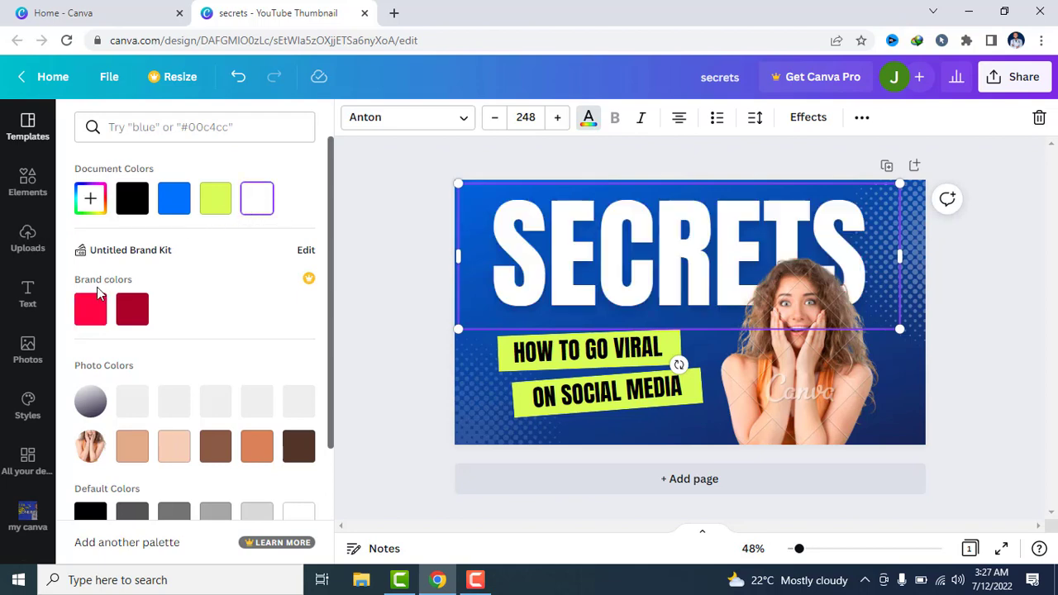
{"action": "left_click", "coordinate": [136, 200]}
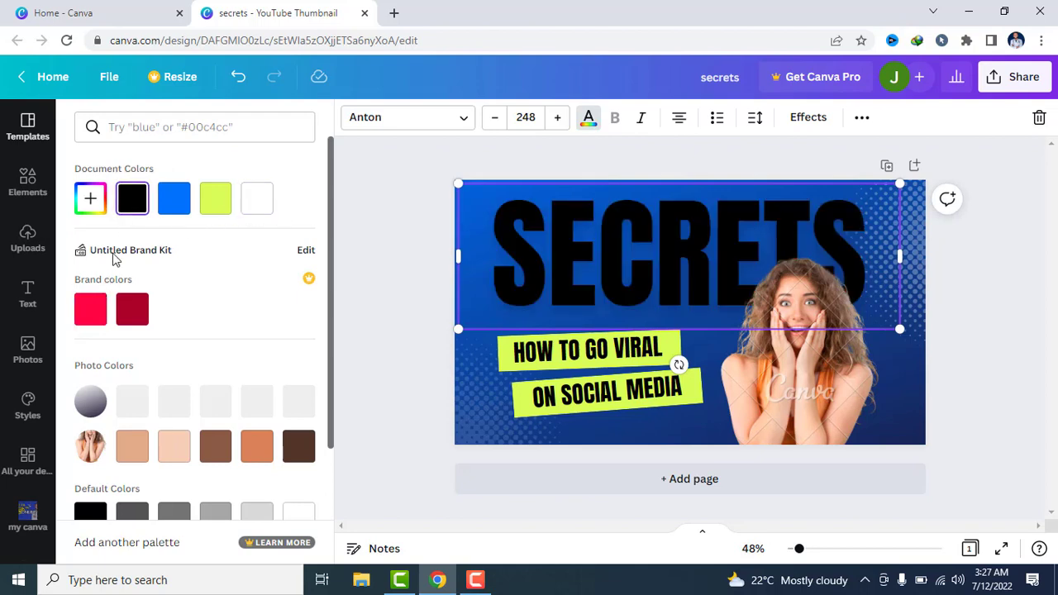
{"action": "left_click", "coordinate": [84, 309]}
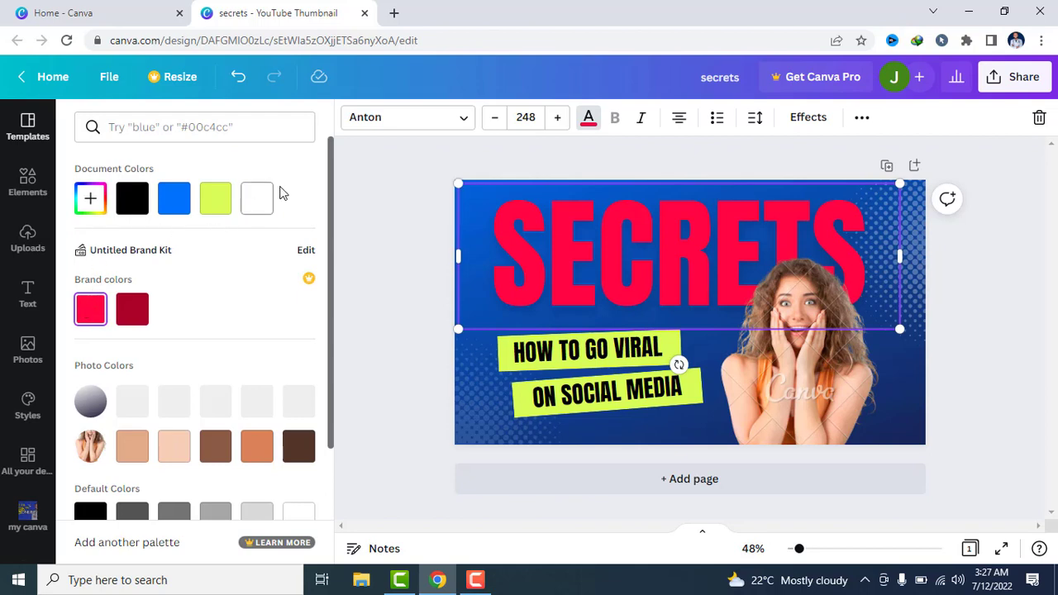
{"action": "left_click", "coordinate": [257, 198]}
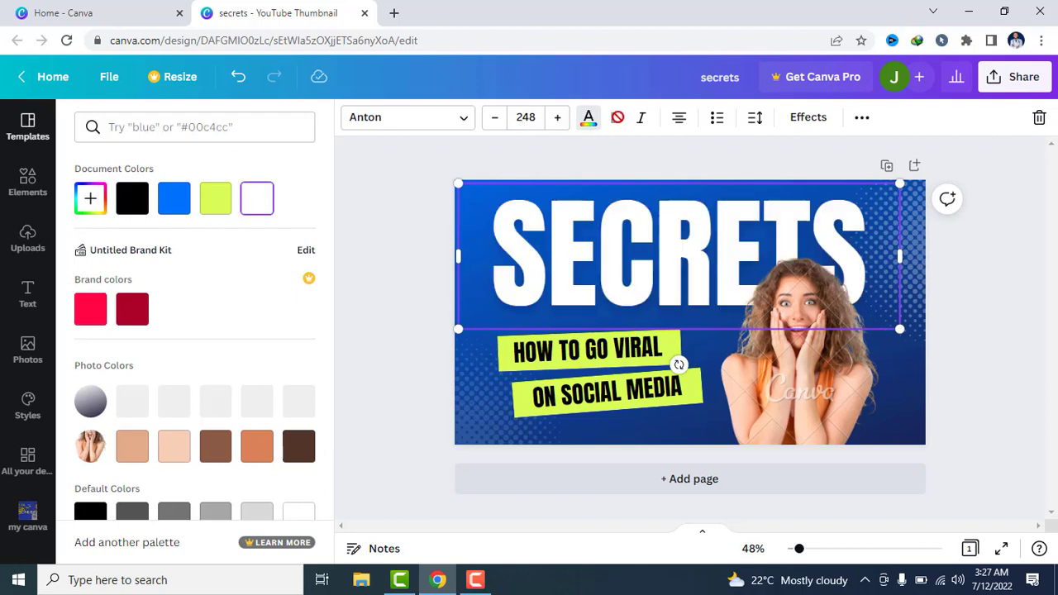
Try left and justified alignment and a numbered list on the SECRETS headline, and undo these formatting changes
{"action": "left_click", "coordinate": [642, 120]}
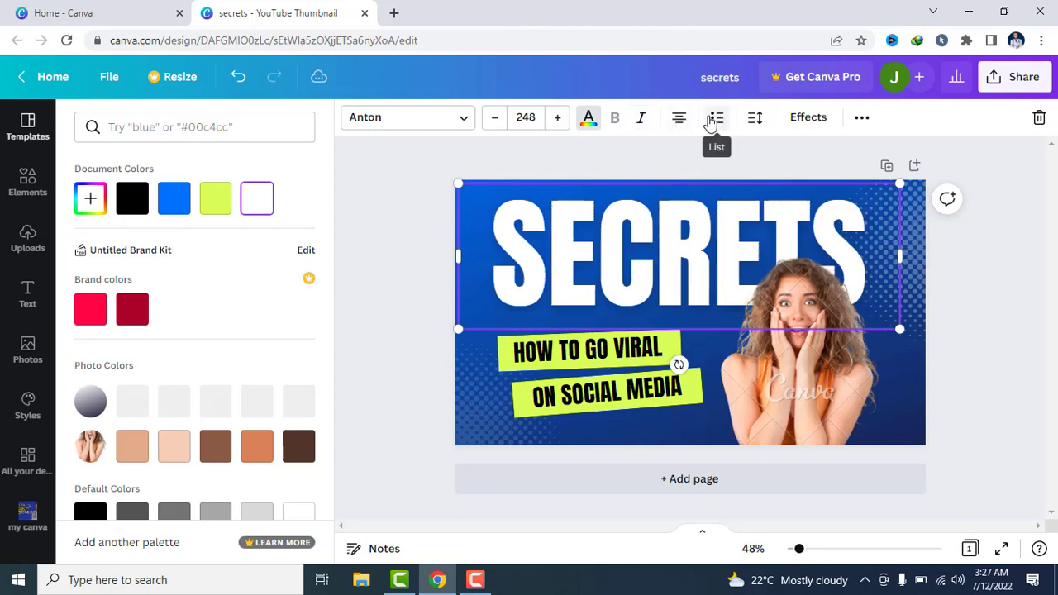
{"action": "left_click", "coordinate": [682, 124]}
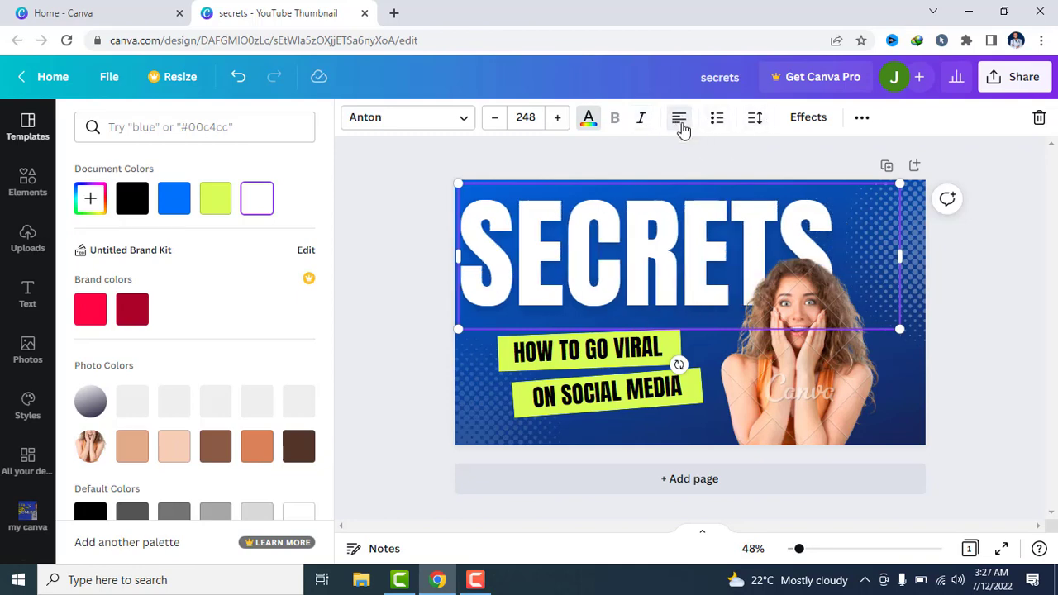
{"action": "left_click", "coordinate": [716, 121]}
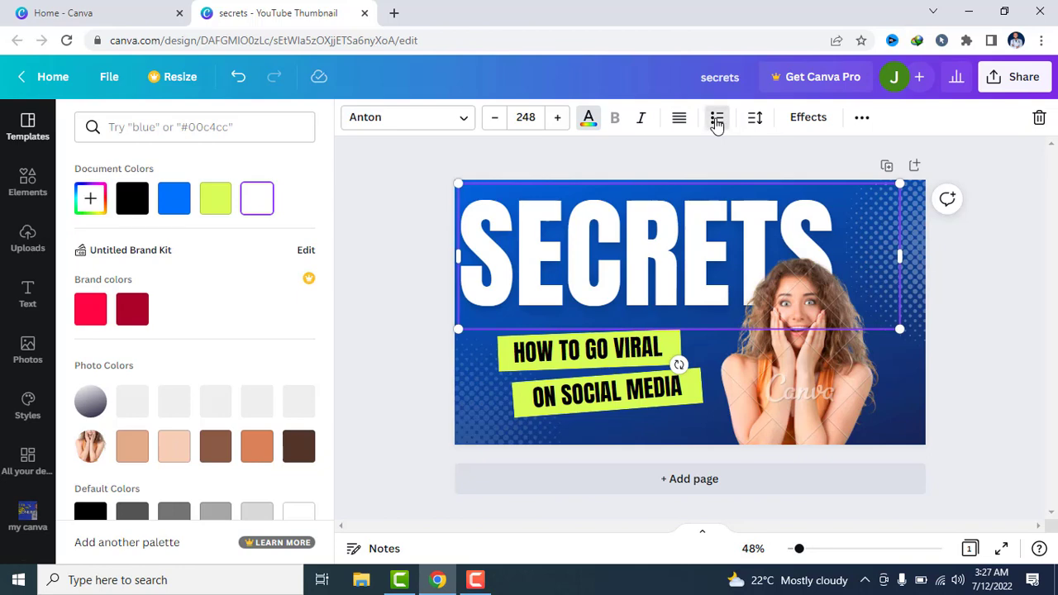
{"action": "left_click", "coordinate": [716, 121]}
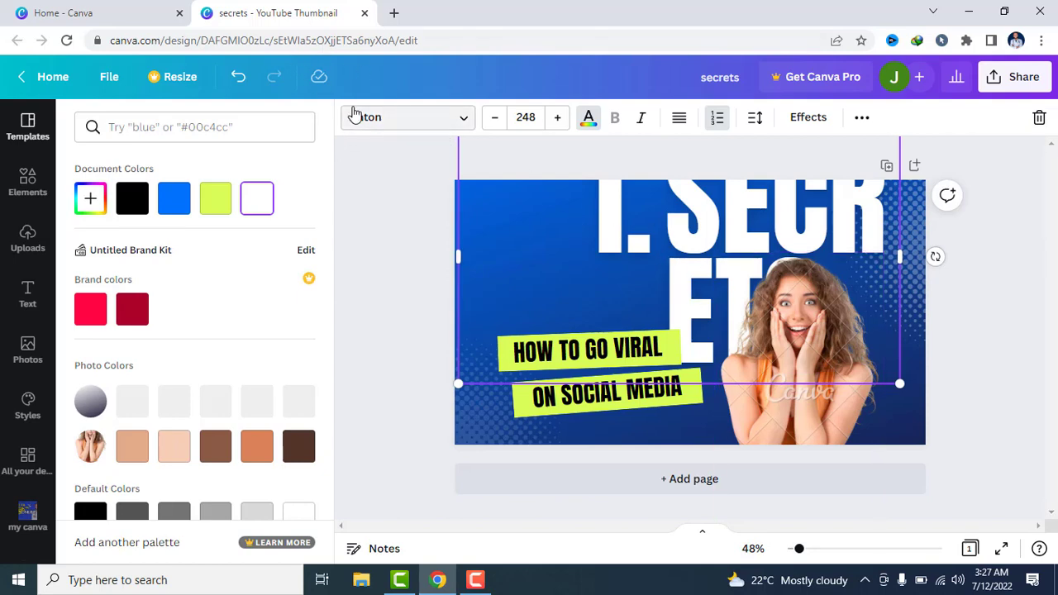
{"action": "left_click", "coordinate": [240, 76]}
{"action": "left_click", "coordinate": [240, 76]}
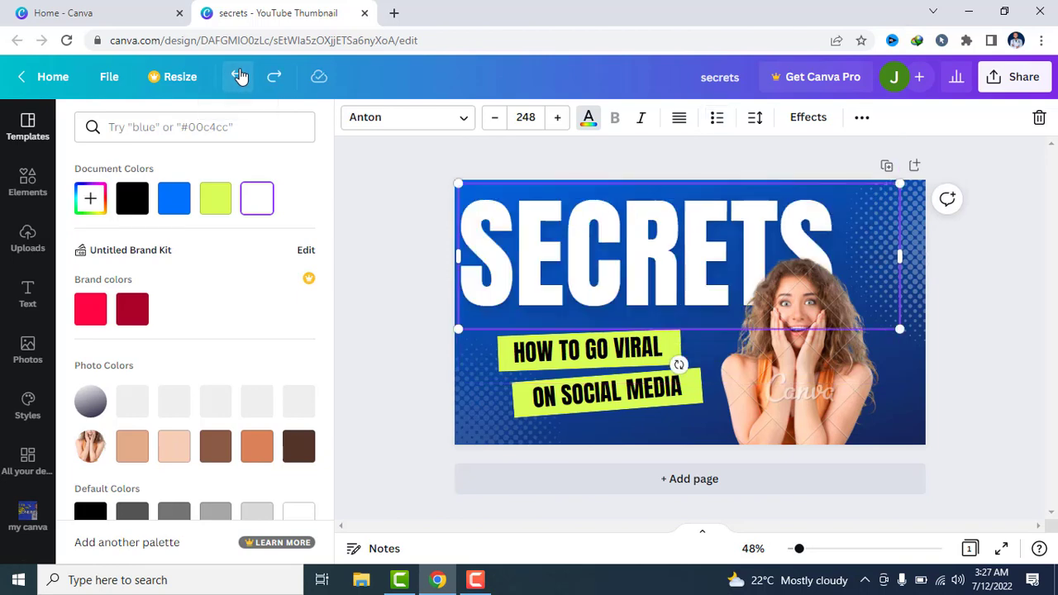
{"action": "left_click", "coordinate": [240, 76]}
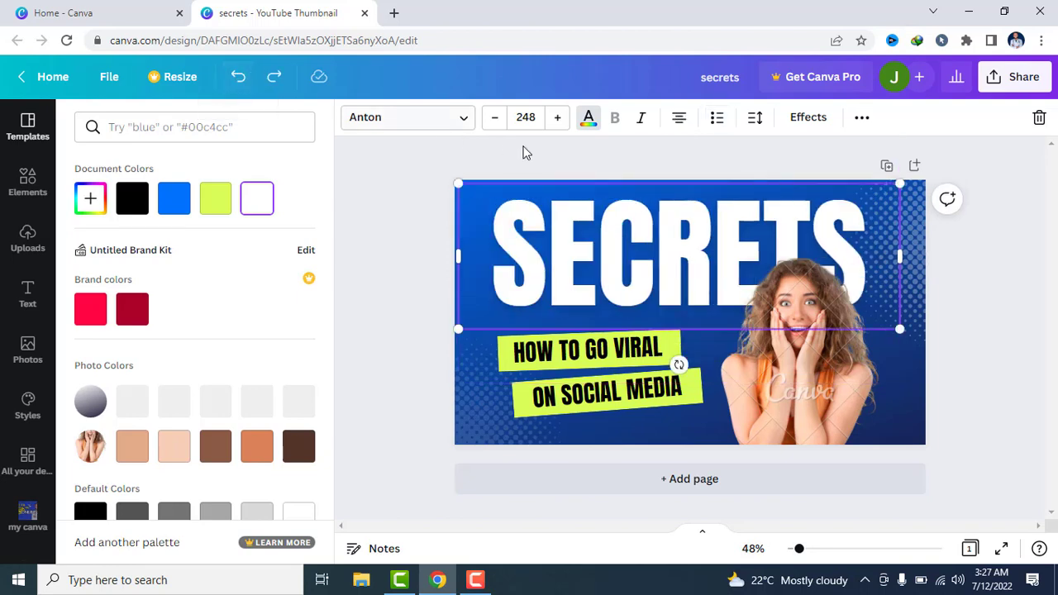
Apply the Lift text effect to the SECRETS headline and raise its intensity to 100
{"action": "left_click", "coordinate": [820, 124]}
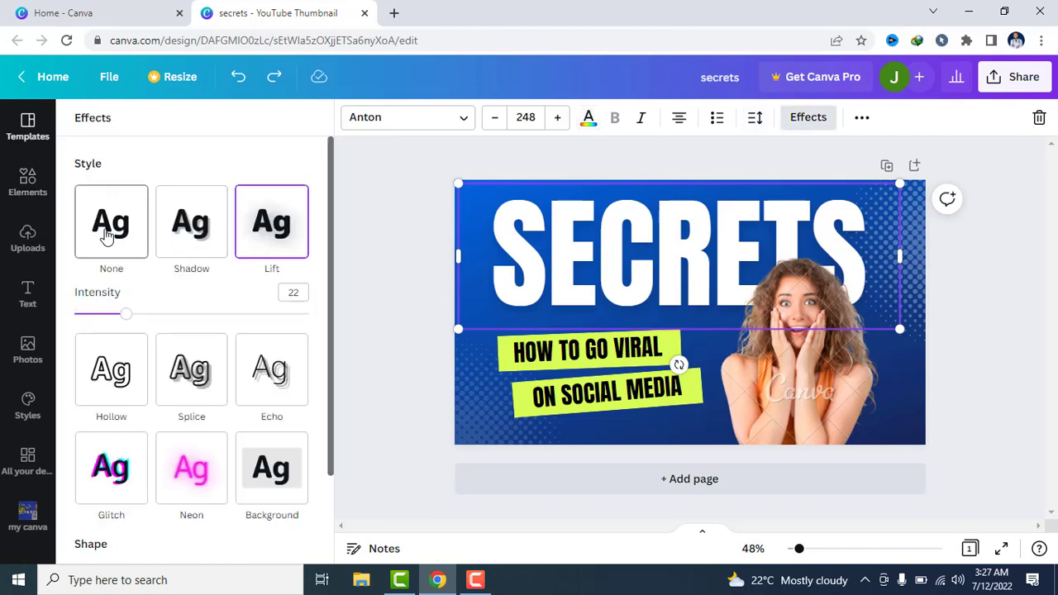
{"action": "left_click", "coordinate": [277, 269]}
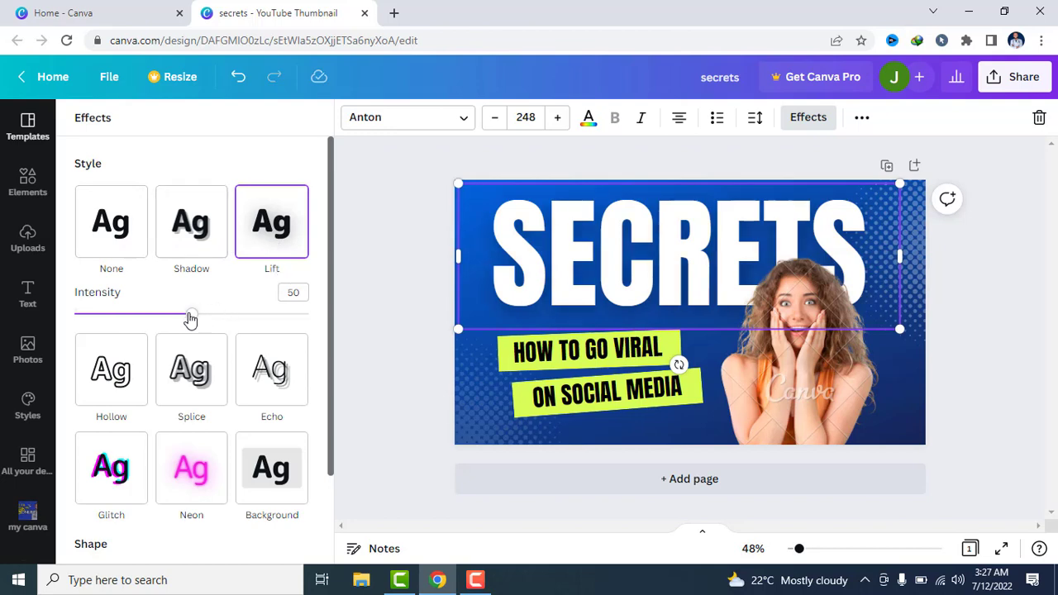
{"action": "left_click_drag", "start_coordinate": [195, 321], "coordinate": [337, 338]}
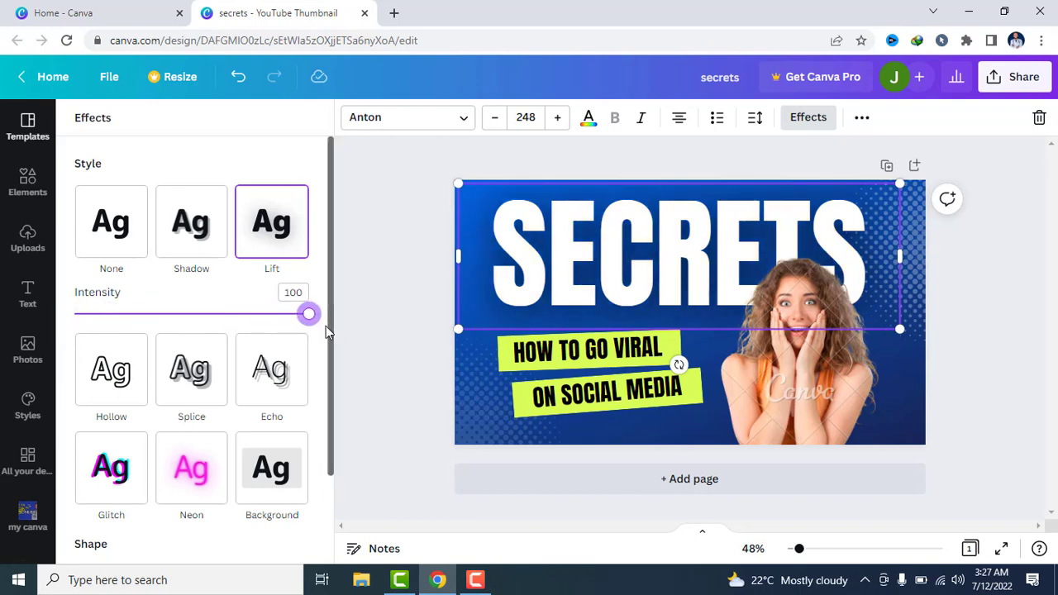
Try the Glitch and Neon effects on the SECRETS headline, and a Background effect coloured lime green
{"action": "left_click", "coordinate": [110, 471]}
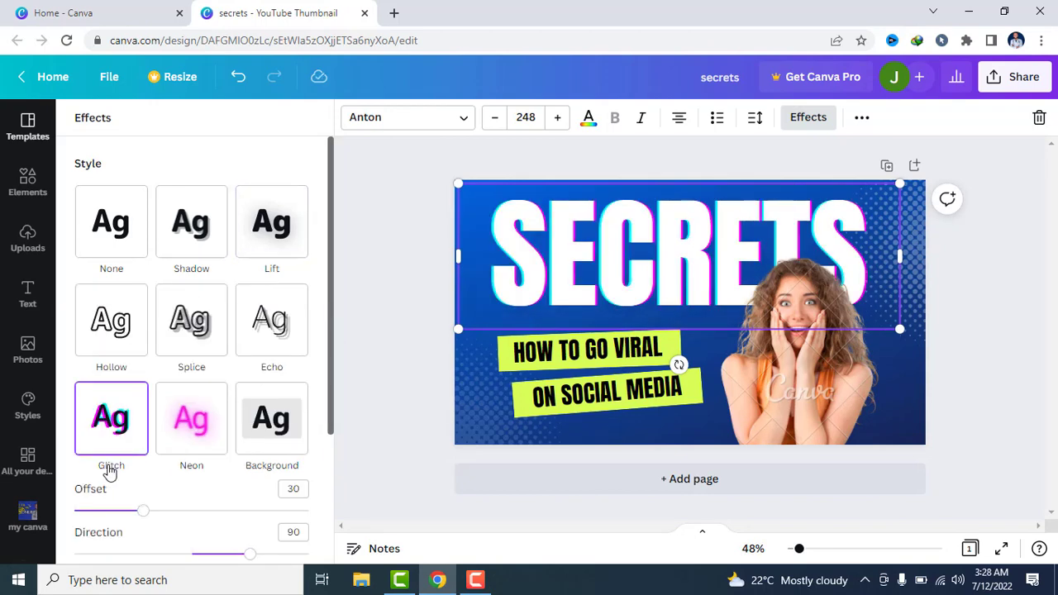
{"action": "left_click", "coordinate": [189, 459]}
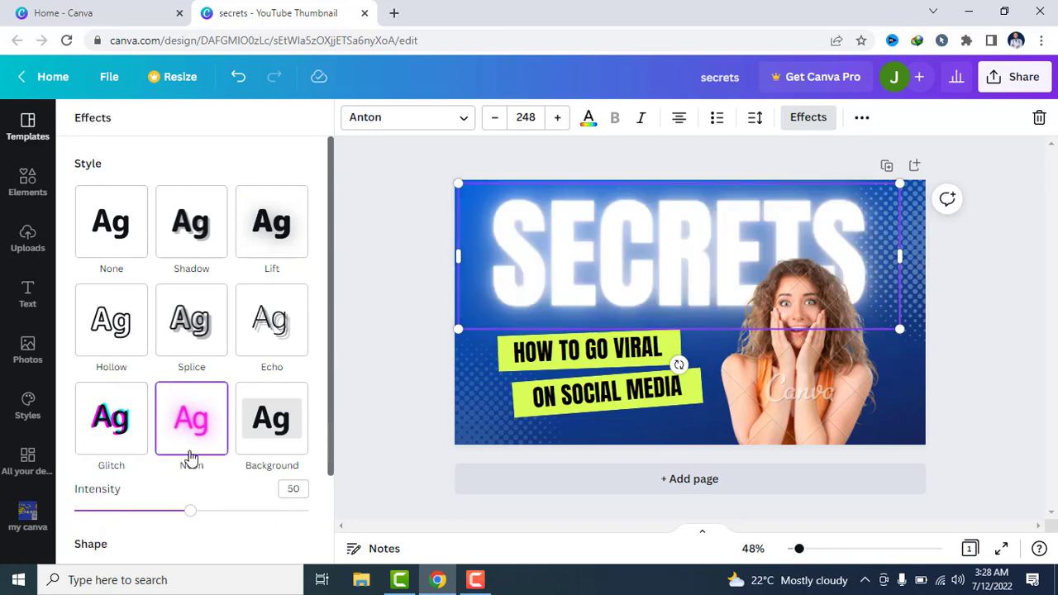
{"action": "left_click", "coordinate": [261, 427]}
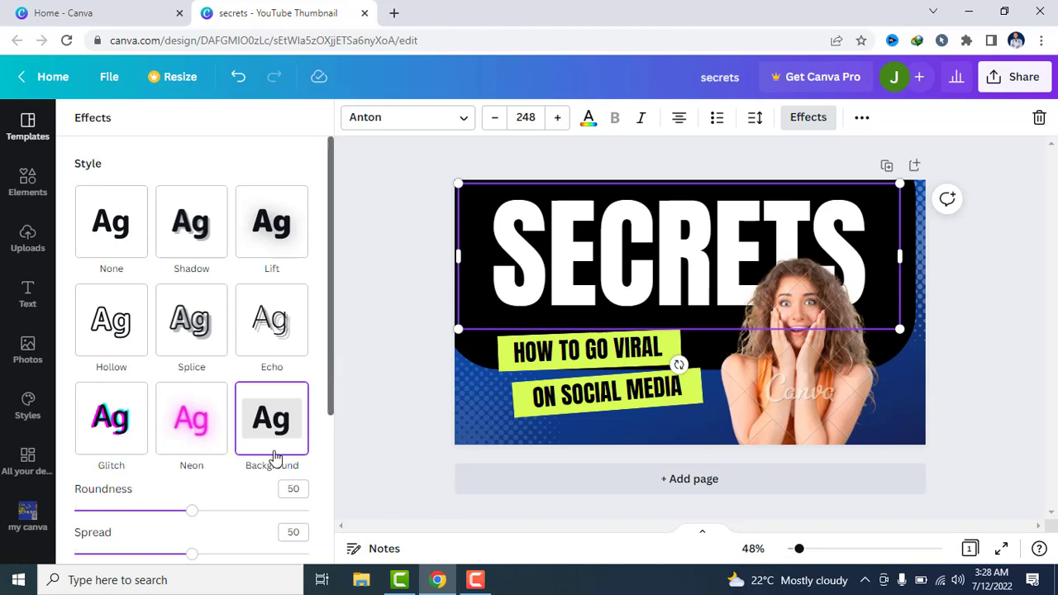
{"action": "scroll", "coordinate": [332, 391], "scroll_direction": "down", "scroll_amount": 1}
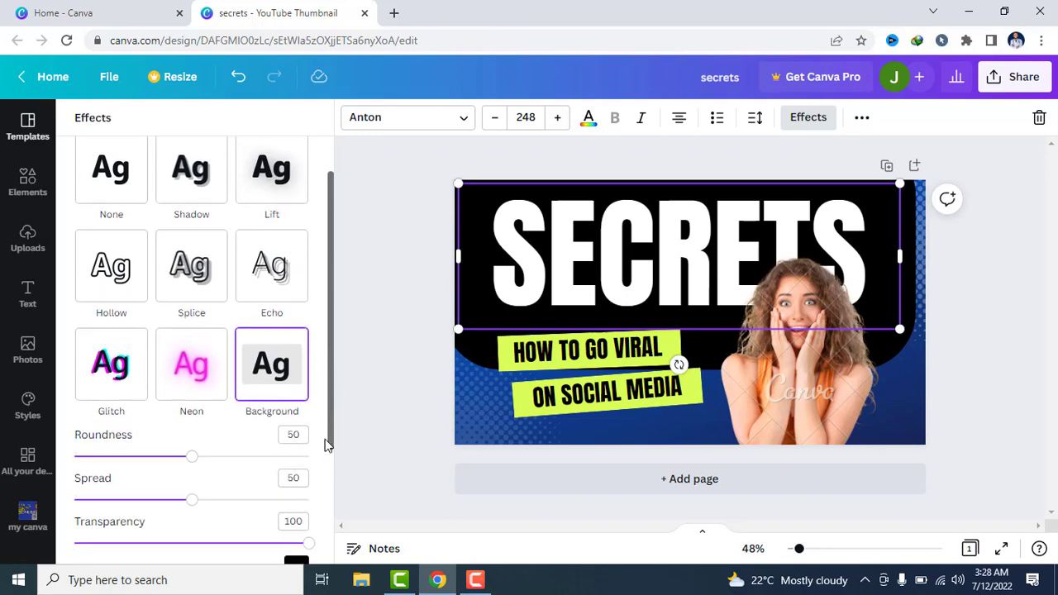
{"action": "scroll", "coordinate": [327, 445], "scroll_direction": "down", "scroll_amount": 2}
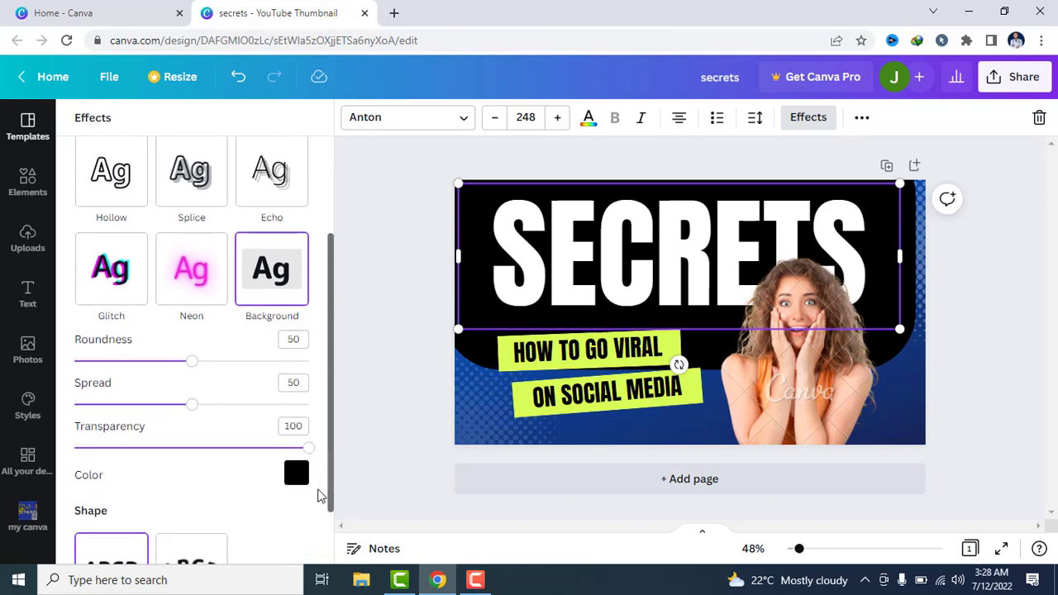
{"action": "left_click", "coordinate": [296, 475]}
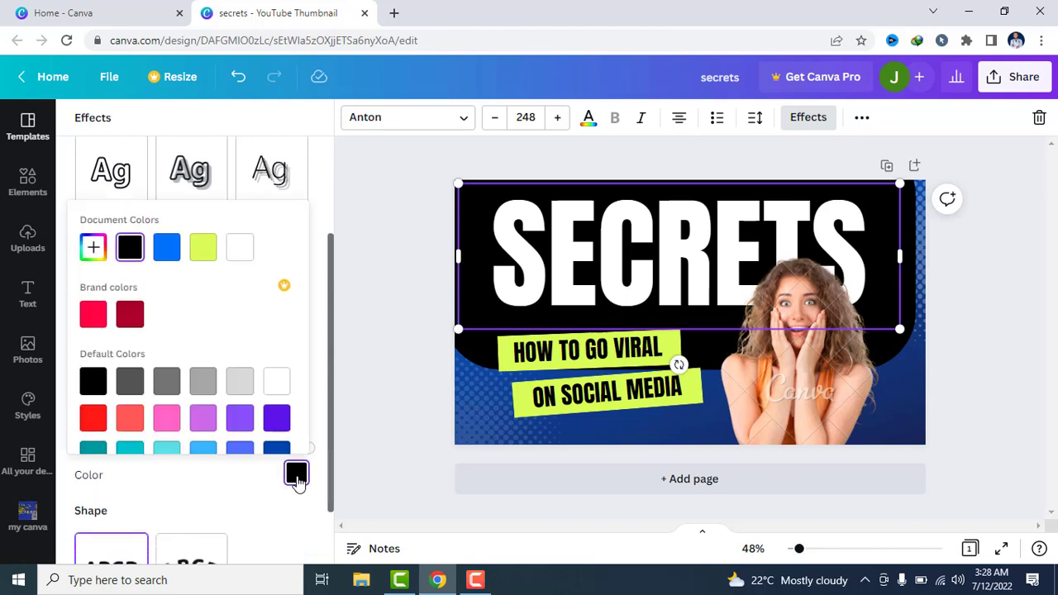
{"action": "left_click", "coordinate": [205, 261]}
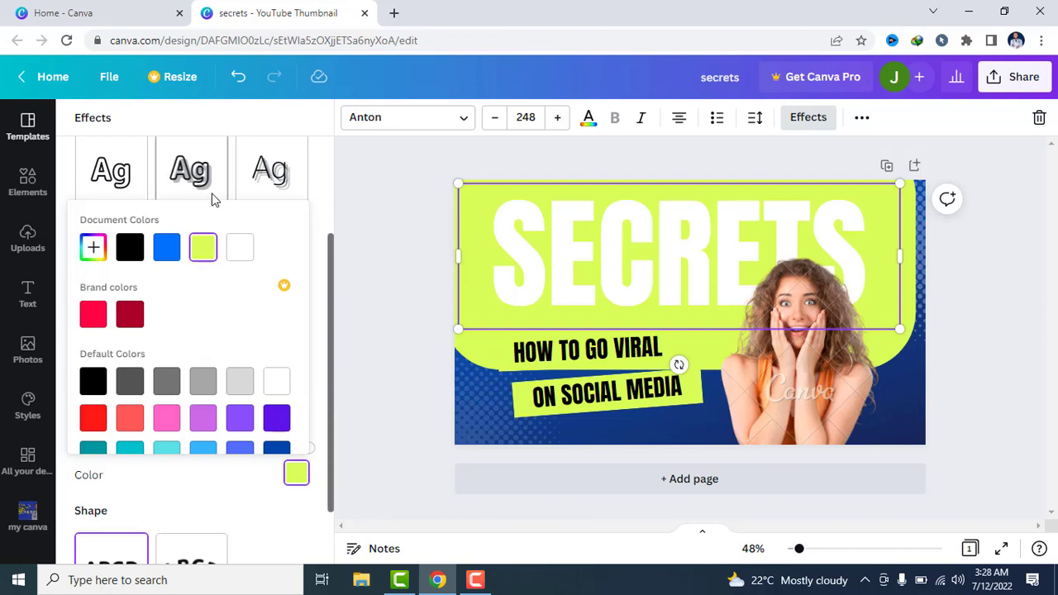
Undo the Background, Neon and Glitch effects on the SECRETS headline, along with the last Lift intensity change
{"action": "left_click", "coordinate": [237, 77]}
{"action": "left_click", "coordinate": [237, 77]}
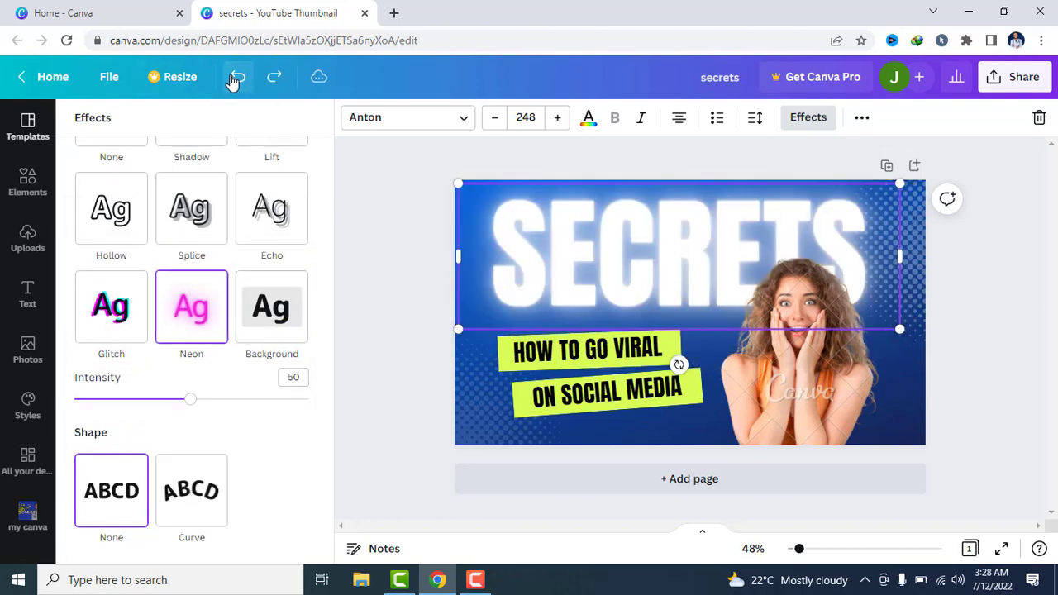
{"action": "left_click", "coordinate": [236, 77]}
{"action": "left_click", "coordinate": [236, 77]}
{"action": "left_click", "coordinate": [236, 77]}
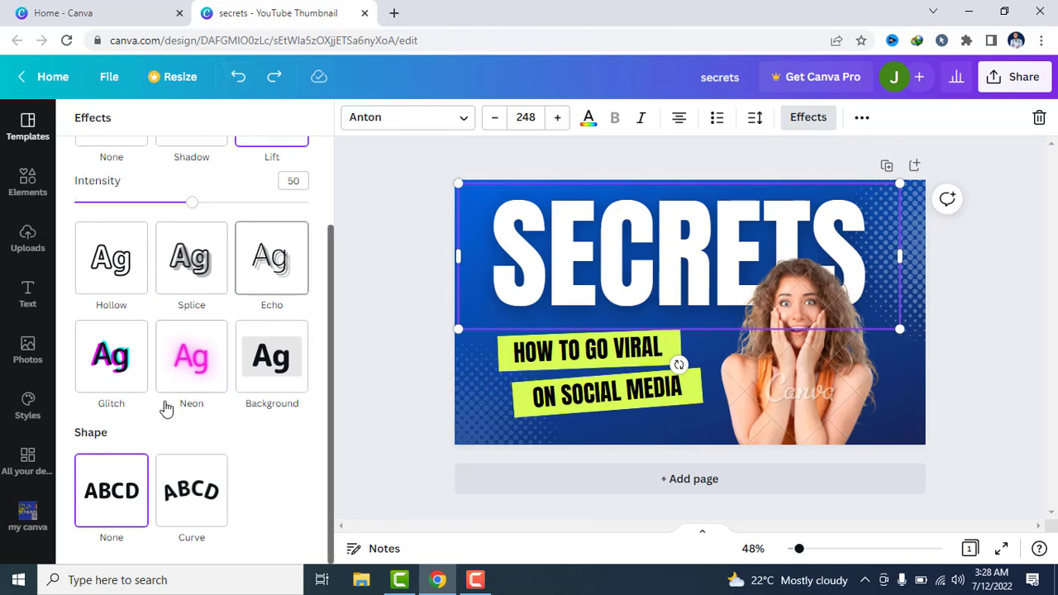
Try the Curve shape on the SECRETS headline, restore the None shape, and move the headline back up to the thumbnail's upper edge
{"action": "left_click", "coordinate": [171, 493]}
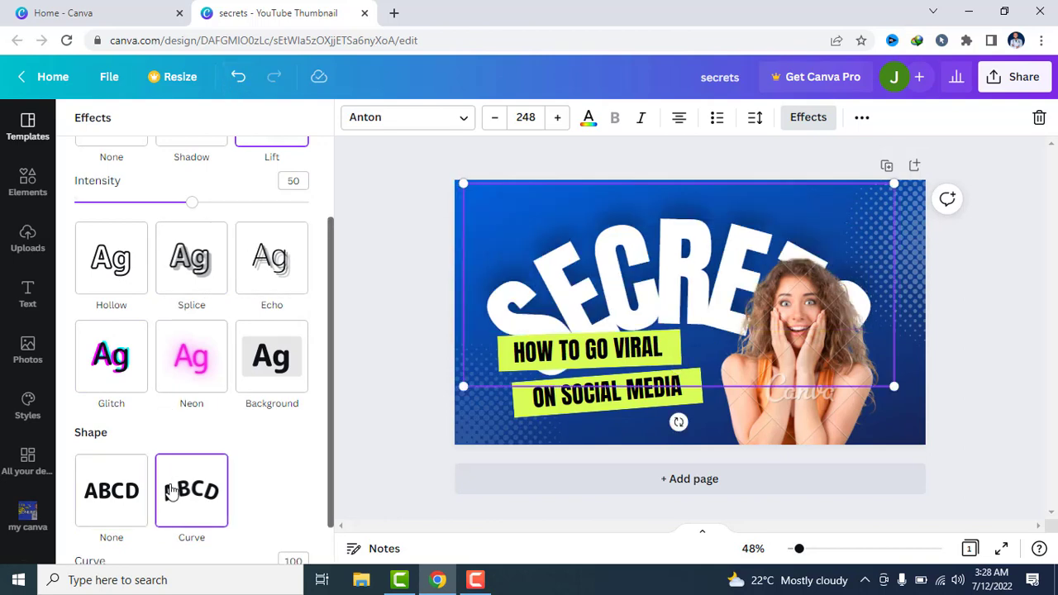
{"action": "left_click", "coordinate": [108, 490]}
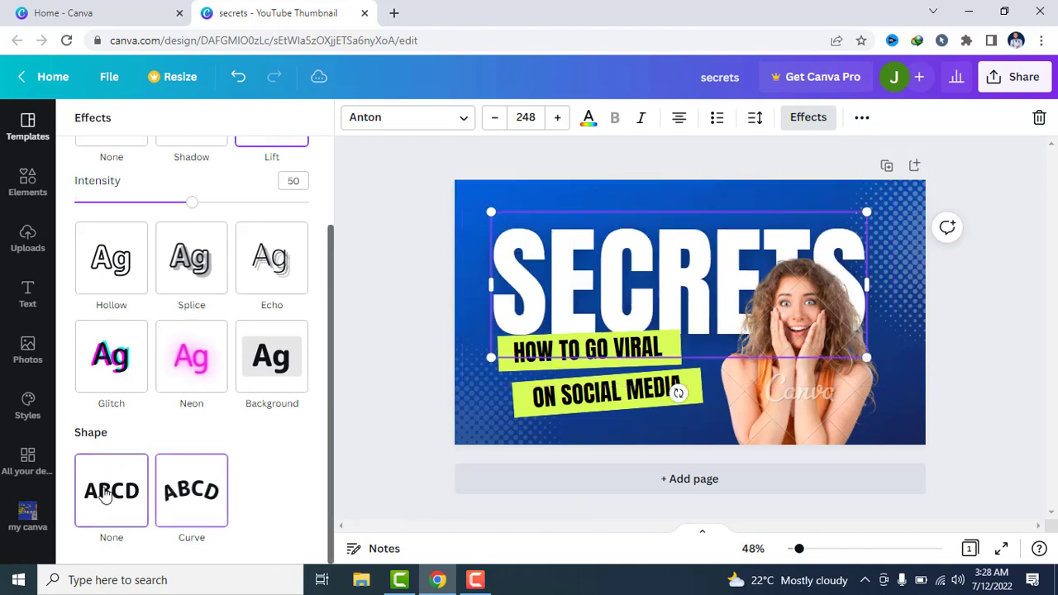
{"action": "left_click", "coordinate": [188, 489]}
{"action": "left_click", "coordinate": [111, 489]}
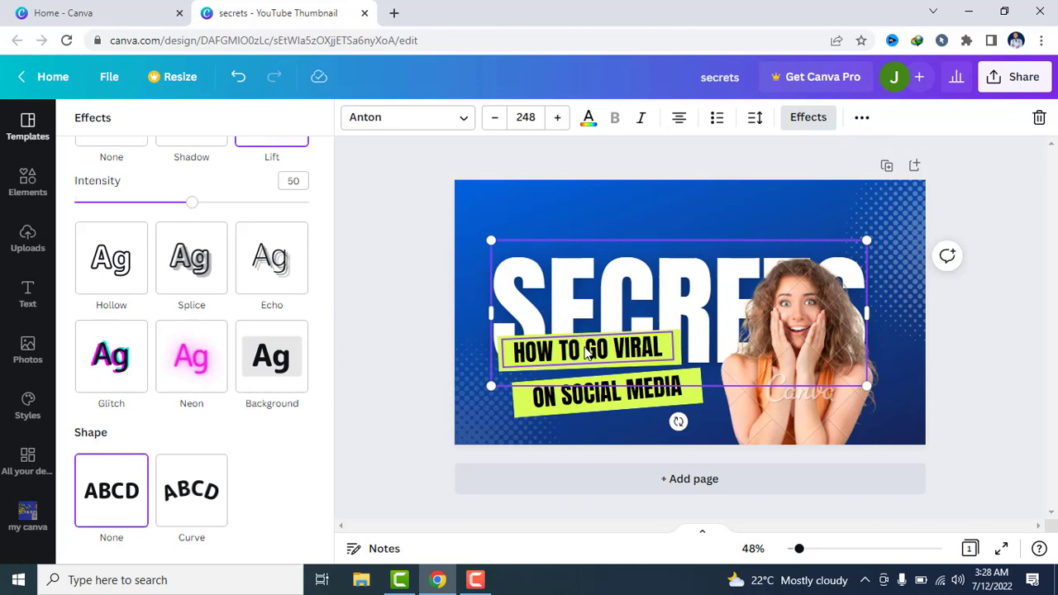
{"action": "left_click_drag", "start_coordinate": [630, 284], "coordinate": [624, 225]}
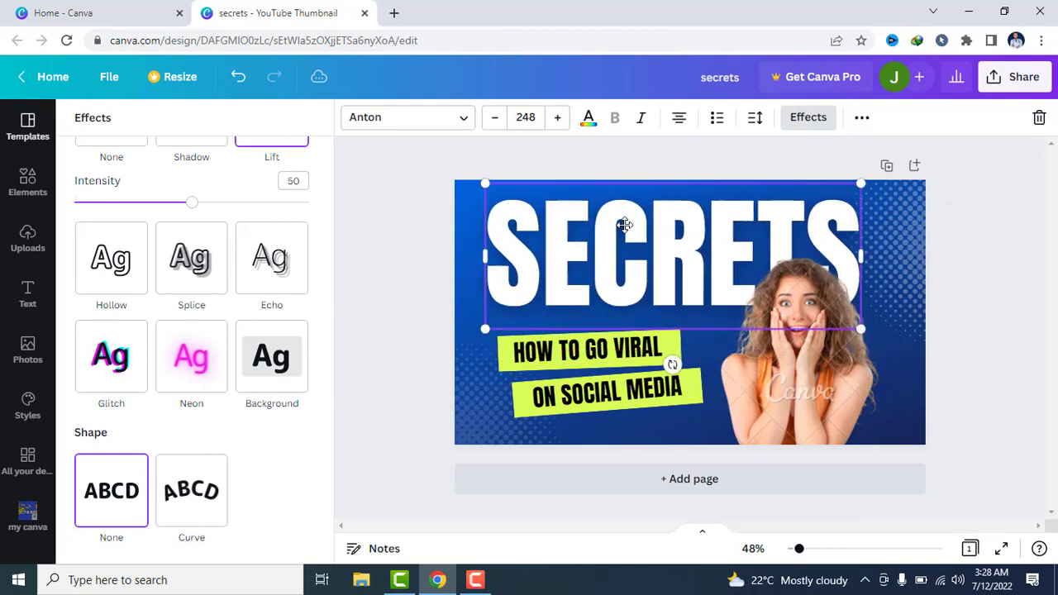
Separate the HOW TO GO VIRAL text from its lime rectangle, and move the rectangle directly above the ON SOCIAL MEDIA banner
{"action": "left_click_drag", "start_coordinate": [602, 341], "coordinate": [542, 291]}
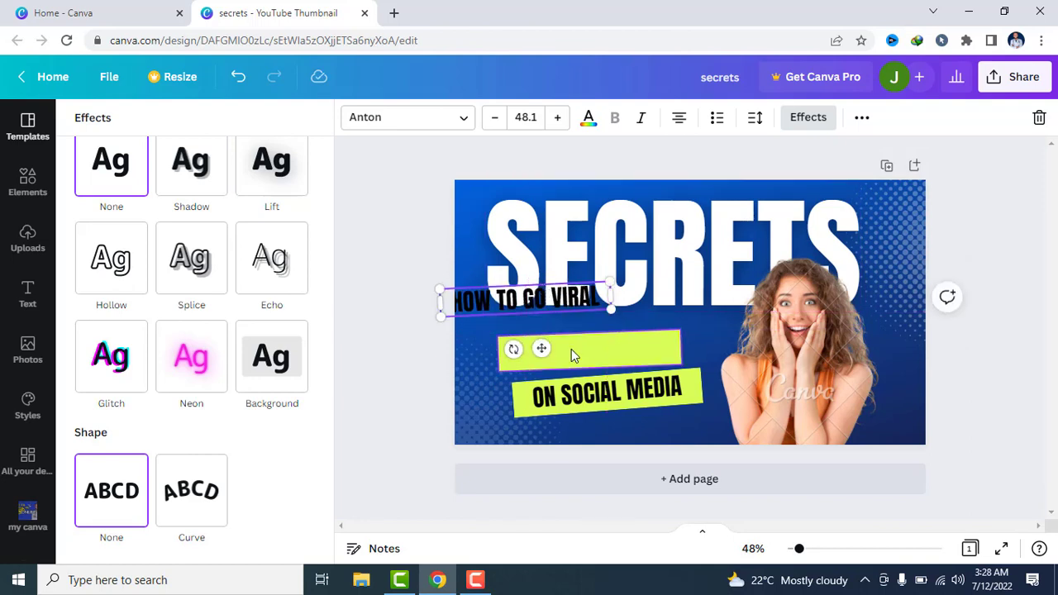
{"action": "left_click_drag", "start_coordinate": [571, 349], "coordinate": [535, 345]}
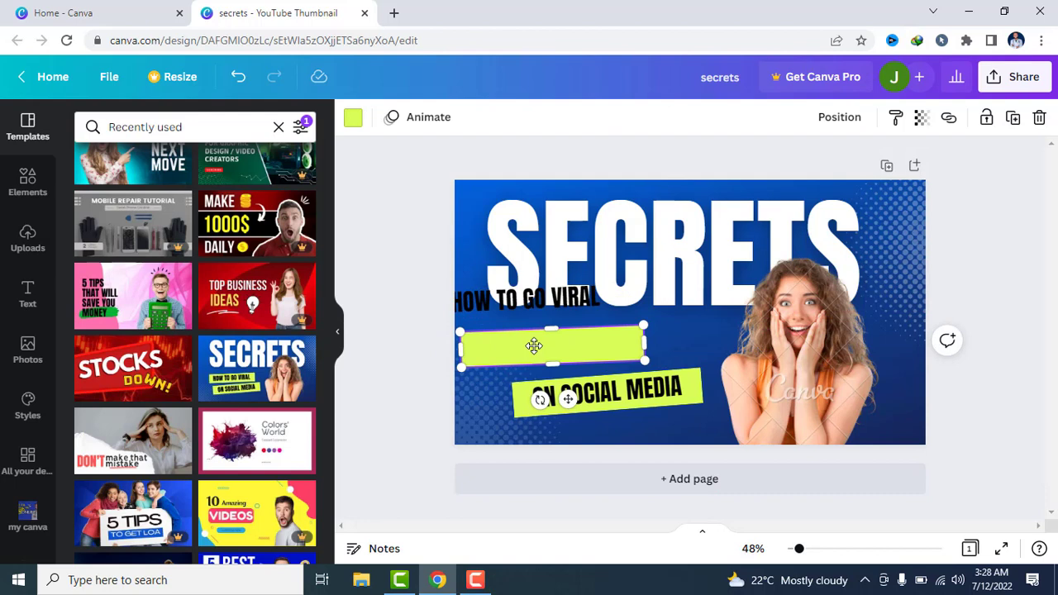
{"action": "left_click_drag", "start_coordinate": [602, 344], "coordinate": [652, 354]}
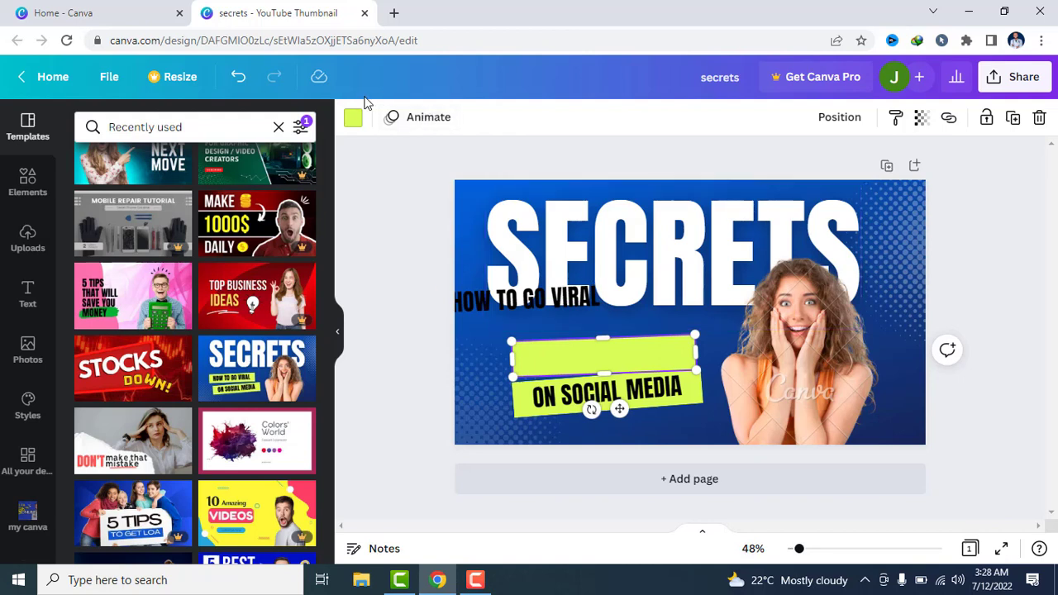
Try the red brand colour and black on the empty upper rectangle, and restore its lime green
{"action": "left_click", "coordinate": [354, 121]}
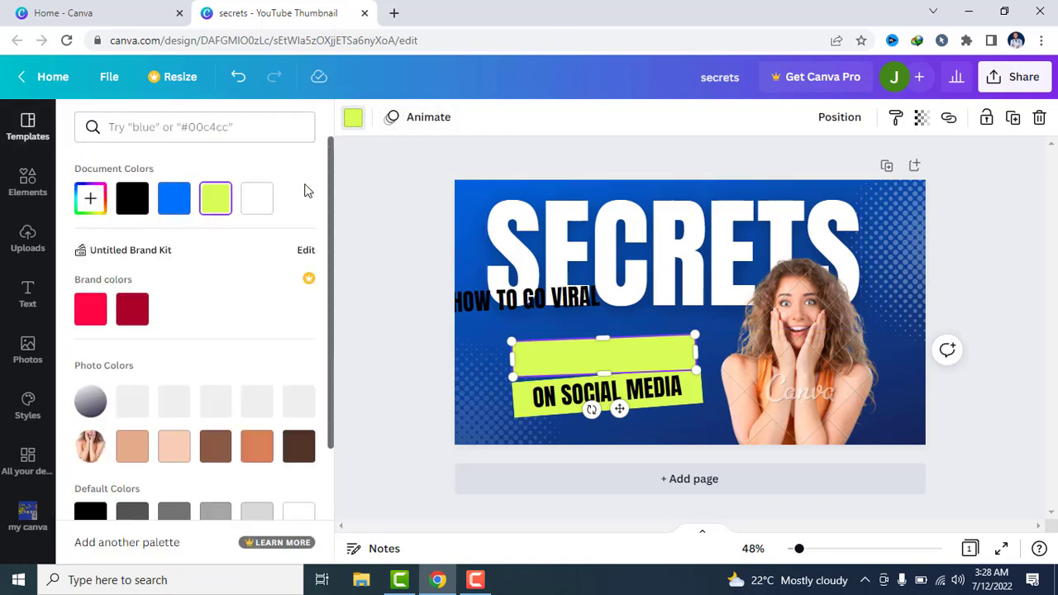
{"action": "left_click", "coordinate": [90, 310]}
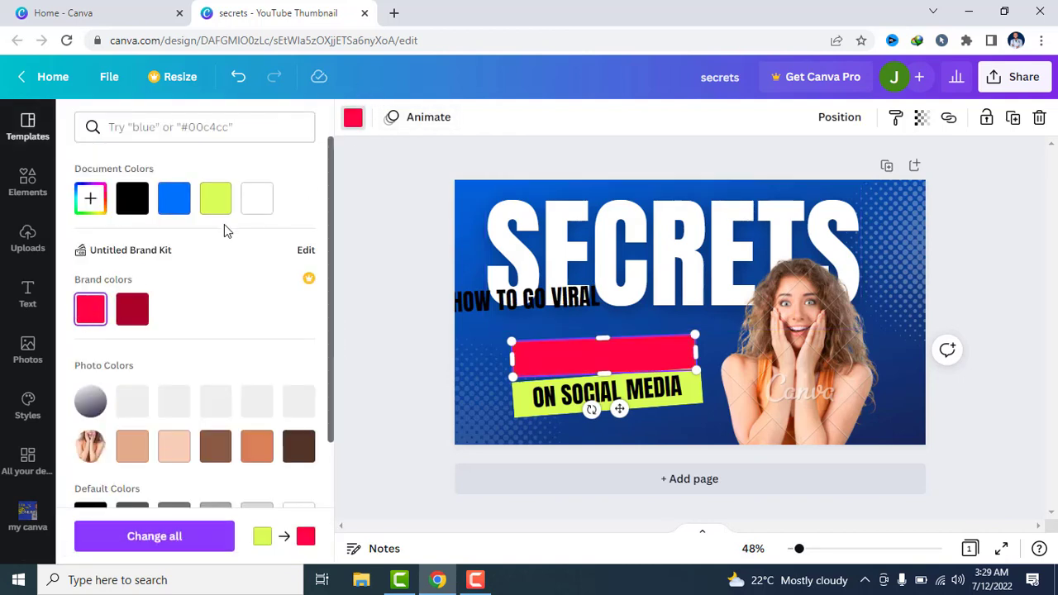
{"action": "left_click", "coordinate": [139, 200]}
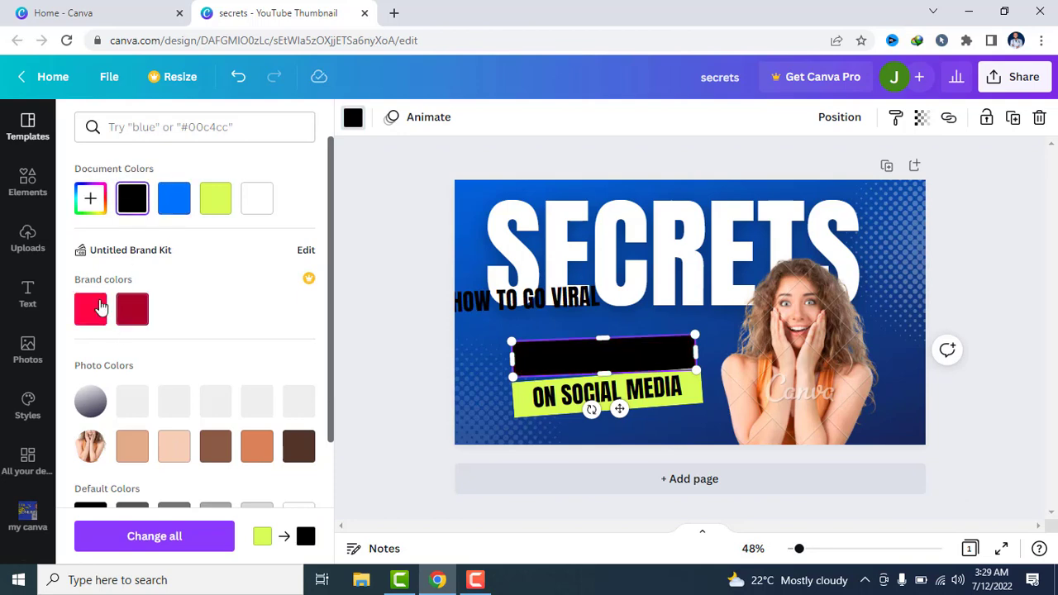
{"action": "left_click", "coordinate": [215, 205]}
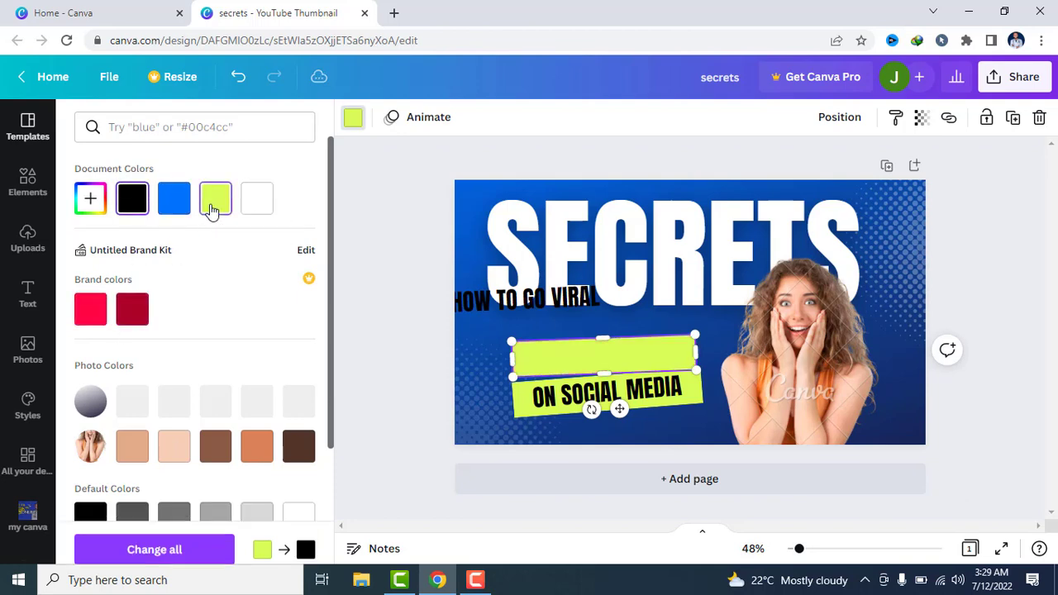
Place the HOW TO GO VIRAL text onto the empty lime rectangle above the ON SOCIAL MEDIA banner
{"action": "left_click_drag", "start_coordinate": [527, 296], "coordinate": [603, 356]}
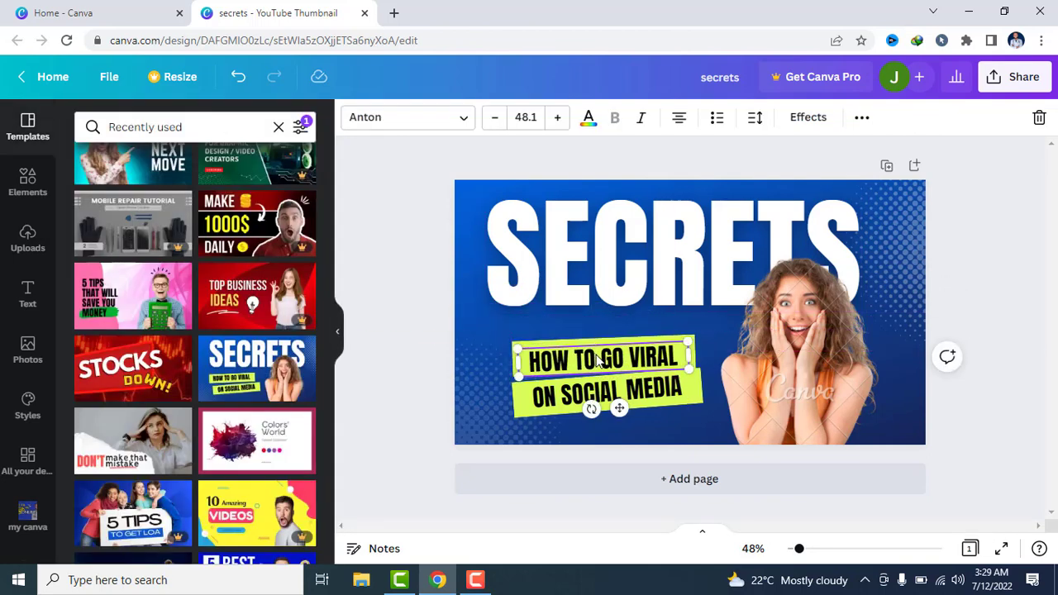
{"action": "double_click", "coordinate": [599, 360]}
{"action": "right_click", "coordinate": [596, 356]}
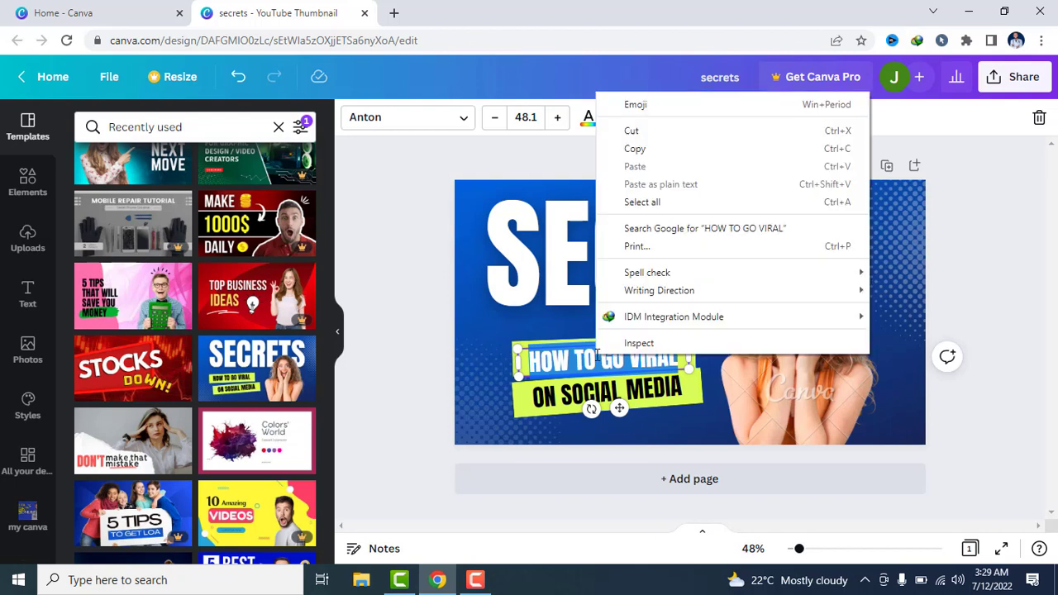
{"action": "left_click", "coordinate": [403, 289]}
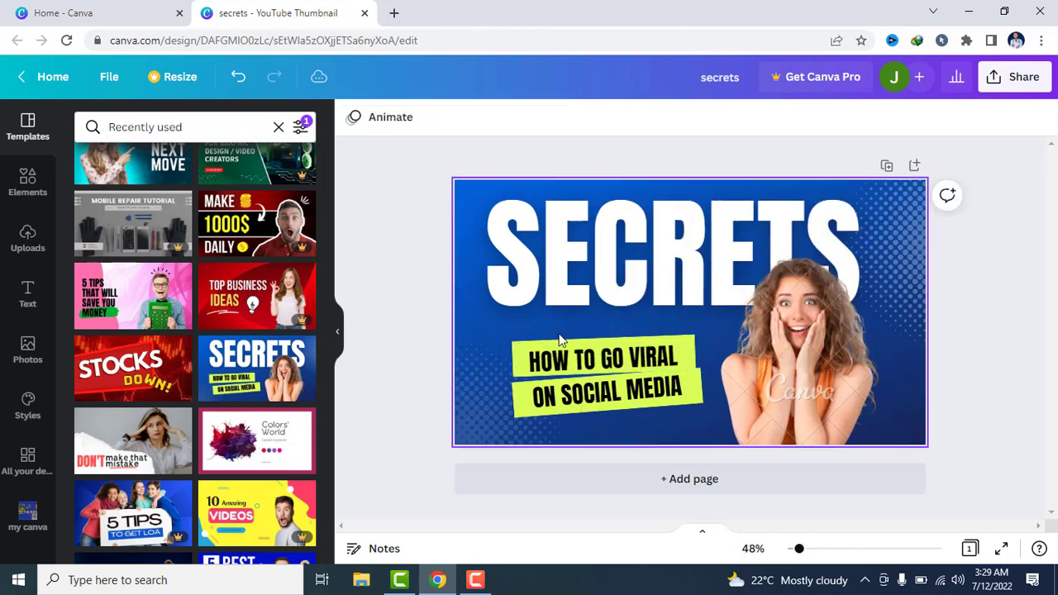
Duplicate the HOW TO GO VIRAL text by copy and paste, allowing clipboard access, and place the copy over the woman's photo
{"action": "left_click", "coordinate": [614, 356]}
{"action": "right_click", "coordinate": [614, 353]}
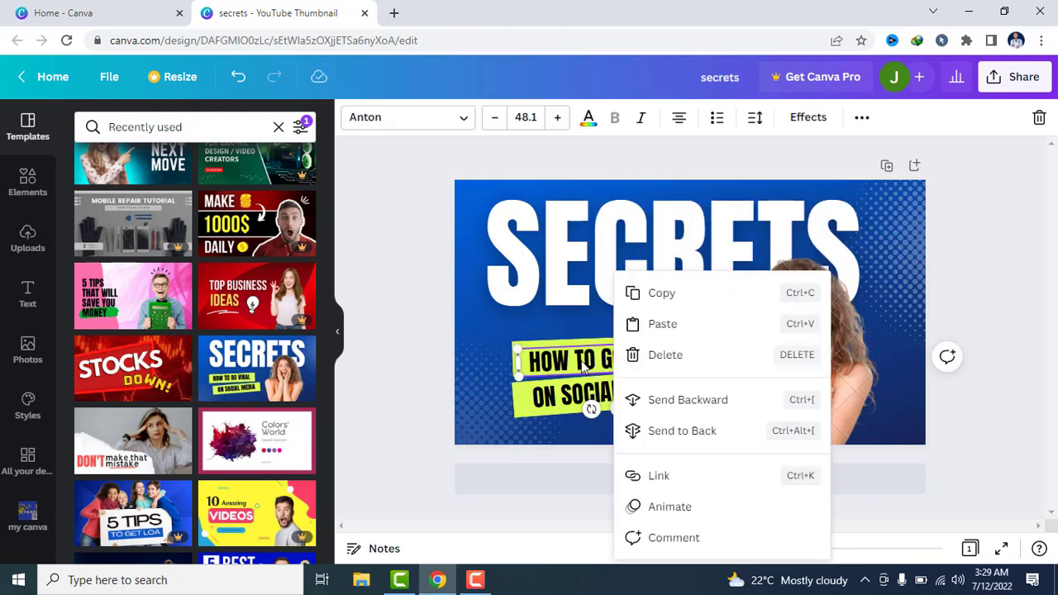
{"action": "left_click", "coordinate": [678, 294]}
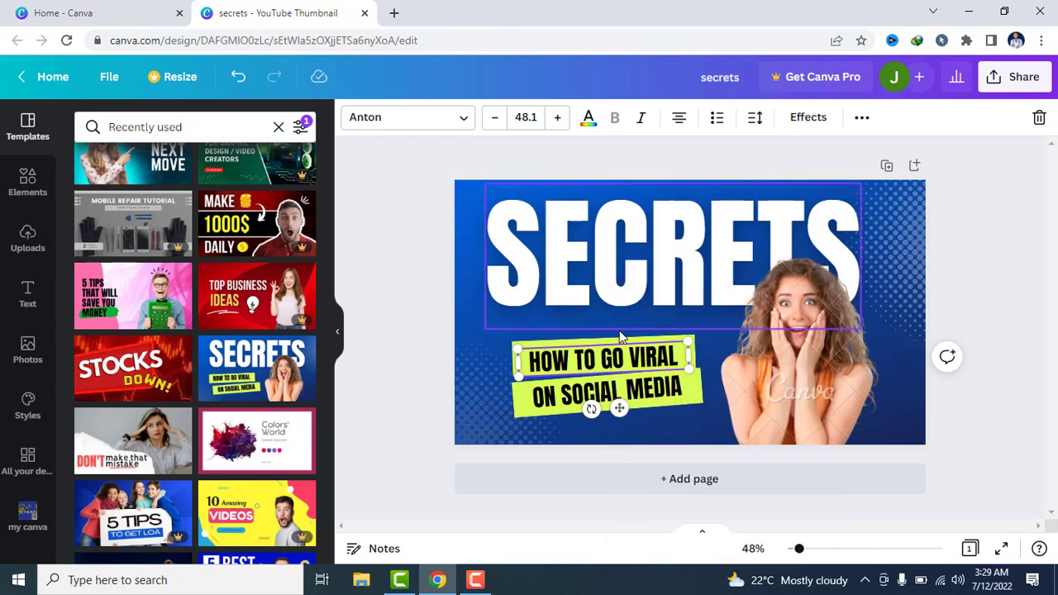
{"action": "right_click", "coordinate": [620, 336]}
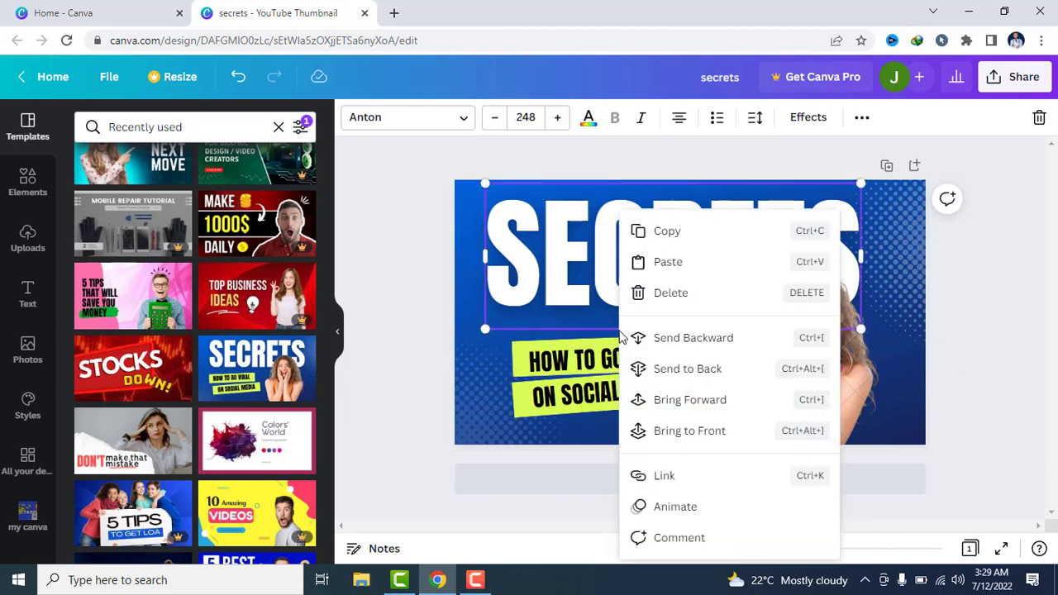
{"action": "left_click", "coordinate": [671, 263]}
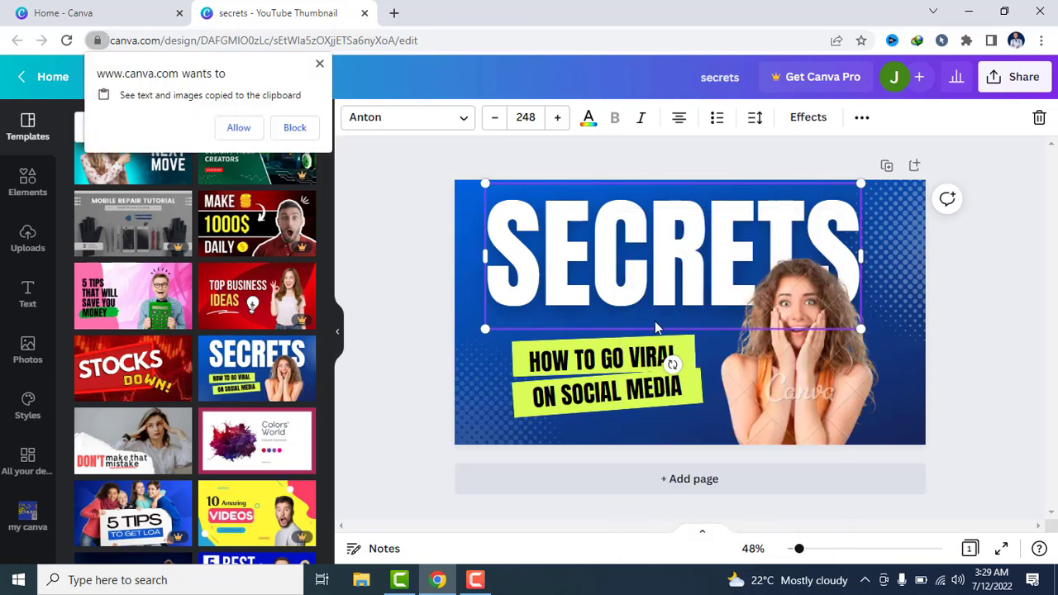
{"action": "left_click", "coordinate": [238, 127]}
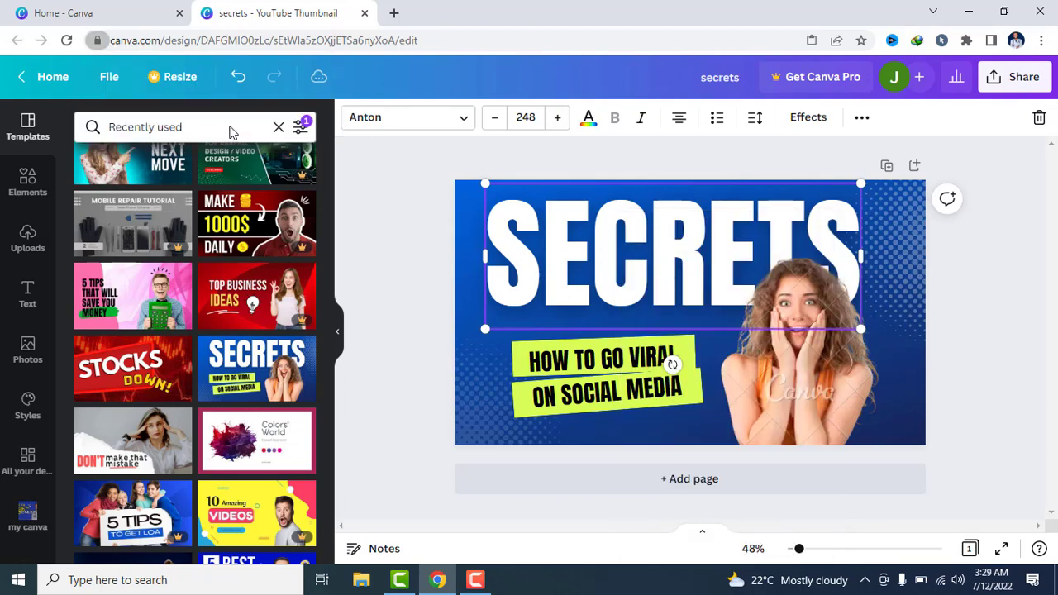
{"action": "left_click_drag", "start_coordinate": [609, 369], "coordinate": [775, 345]}
Move the original HOW TO GO VIRAL text off its lime rectangle to just beneath the SECRETS headline
{"action": "left_click", "coordinate": [631, 354]}
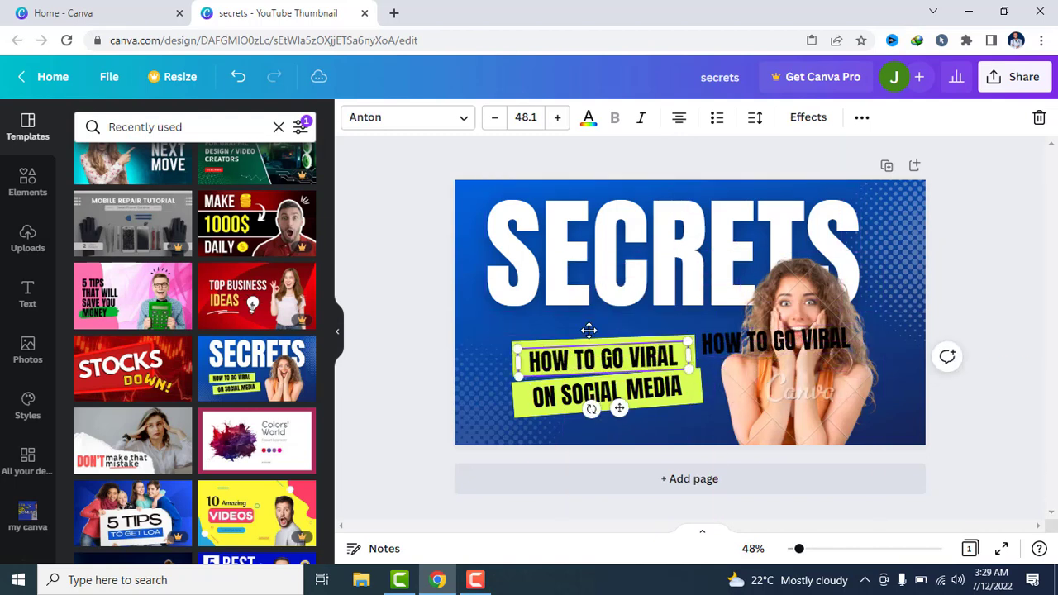
{"action": "left_click_drag", "start_coordinate": [631, 354], "coordinate": [568, 305]}
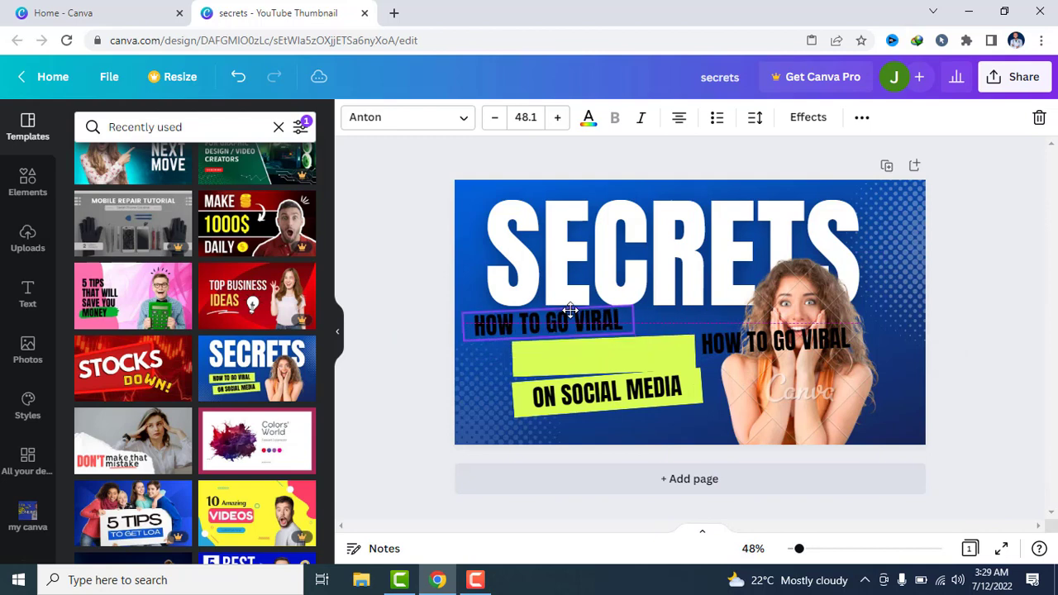
Copy and paste the empty lime rectangle, and place the duplicate over the lower part of the woman's photo
{"action": "left_click", "coordinate": [592, 359]}
{"action": "right_click", "coordinate": [592, 364]}
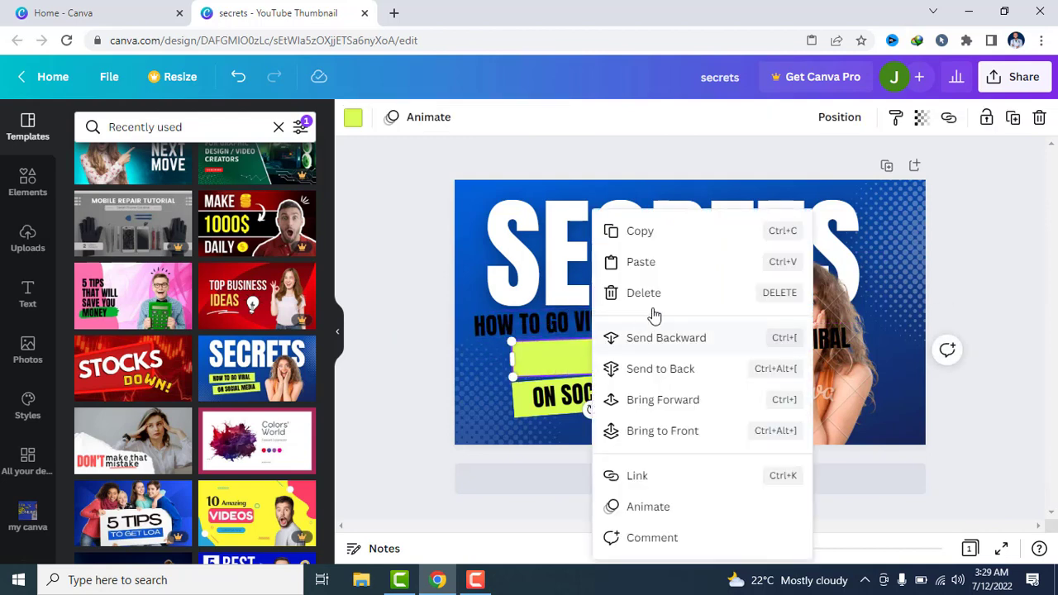
{"action": "left_click", "coordinate": [699, 230]}
{"action": "right_click", "coordinate": [605, 357]}
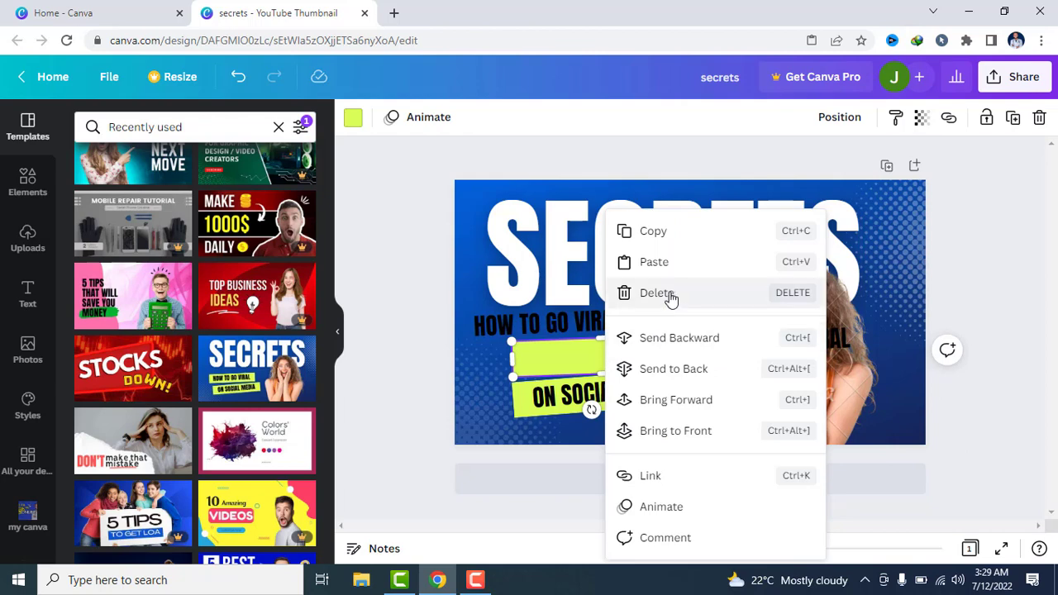
{"action": "left_click", "coordinate": [667, 263]}
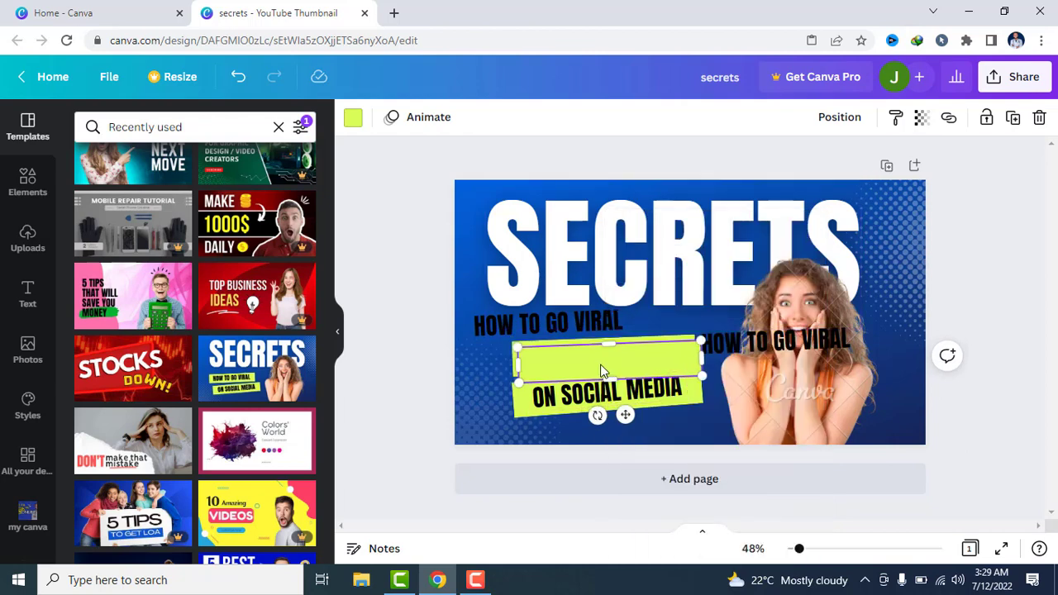
{"action": "left_click_drag", "start_coordinate": [599, 363], "coordinate": [759, 401]}
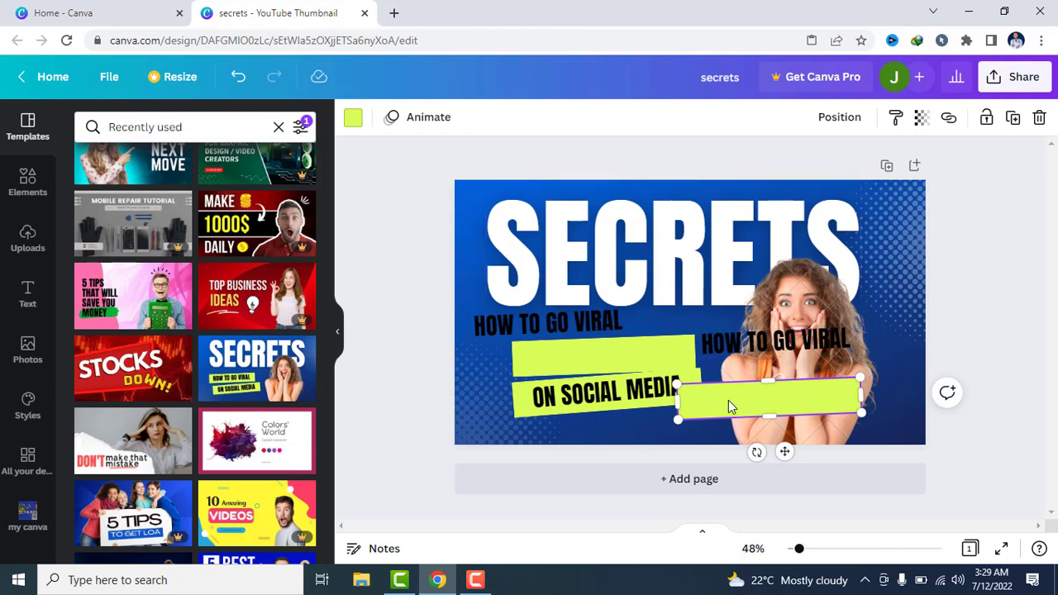
Delete the duplicate lime rectangle and the duplicate HOW TO GO VIRAL text over the woman's photo
{"action": "right_click", "coordinate": [730, 406]}
{"action": "left_click", "coordinate": [782, 357]}
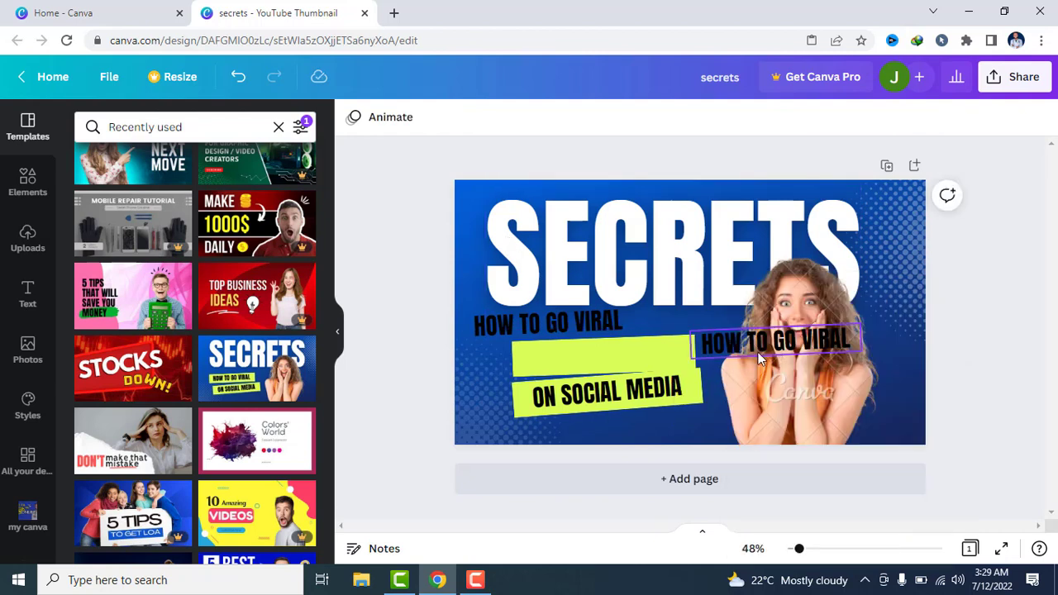
{"action": "right_click", "coordinate": [747, 344]}
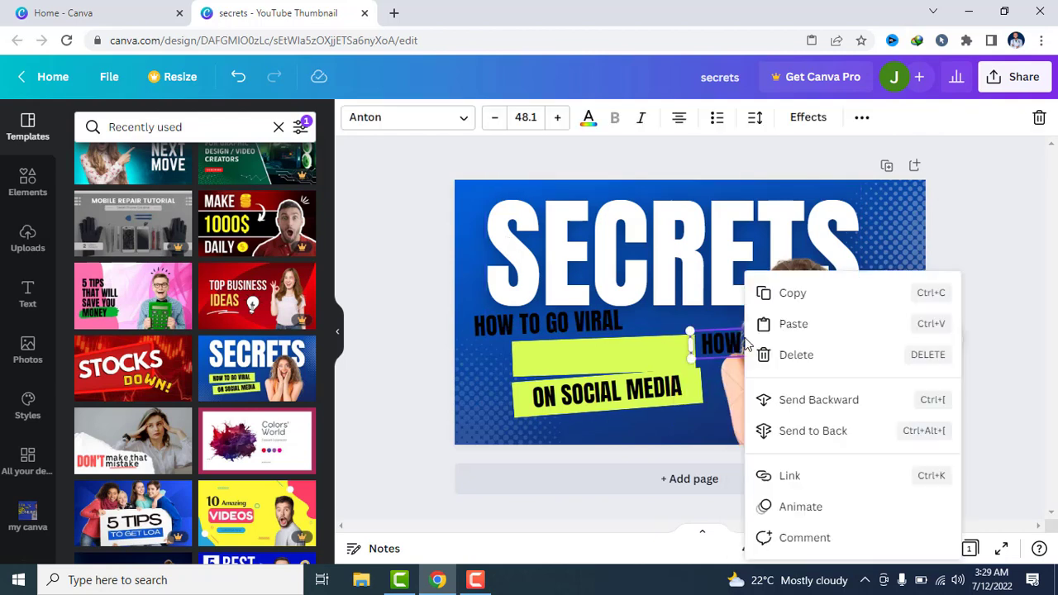
{"action": "left_click", "coordinate": [799, 364]}
Duplicate the woman's photo, place the copy beside the original near the thumbnail's centre, and delete that copy
{"action": "right_click", "coordinate": [797, 358]}
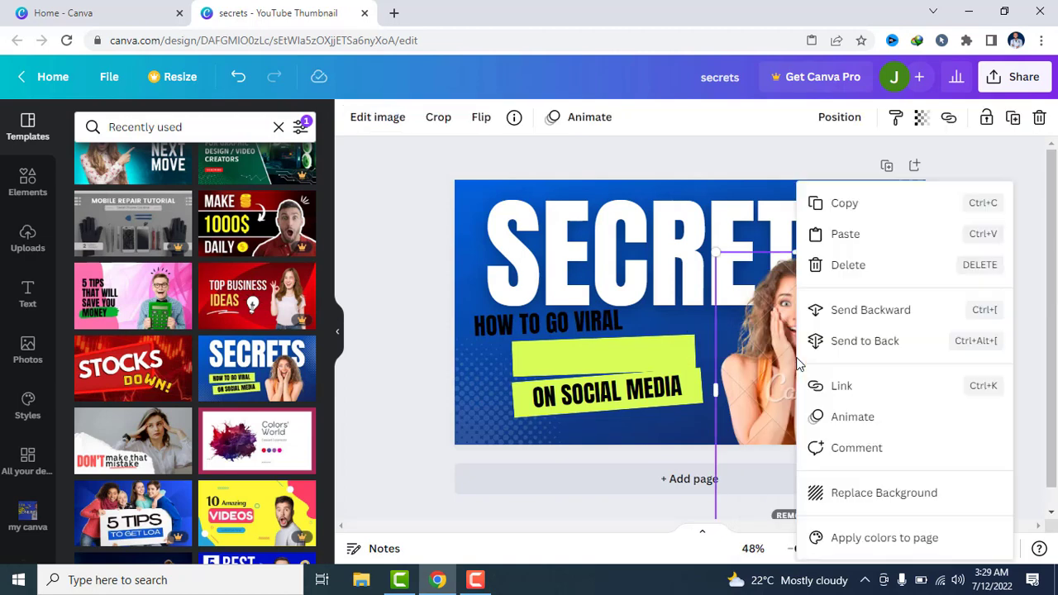
{"action": "left_click", "coordinate": [853, 204]}
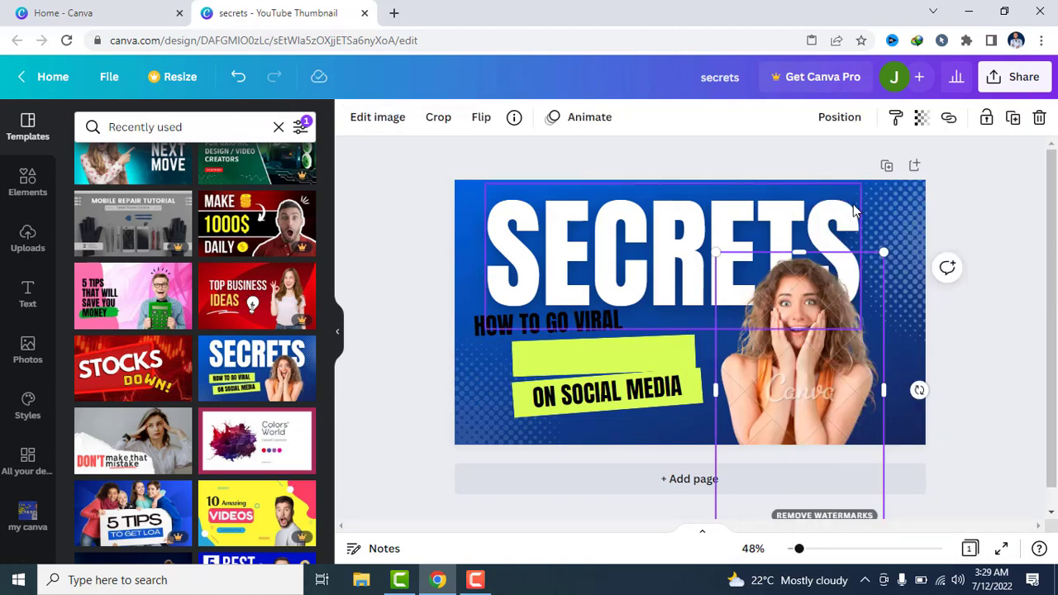
{"action": "right_click", "coordinate": [797, 343]}
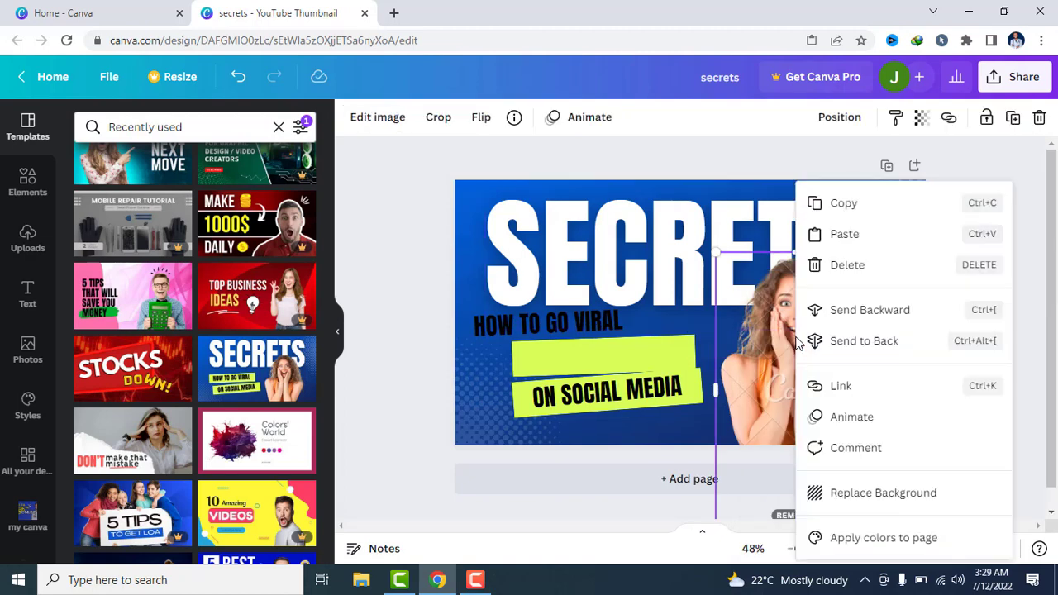
{"action": "left_click", "coordinate": [847, 235]}
{"action": "left_click_drag", "start_coordinate": [746, 302], "coordinate": [724, 318]}
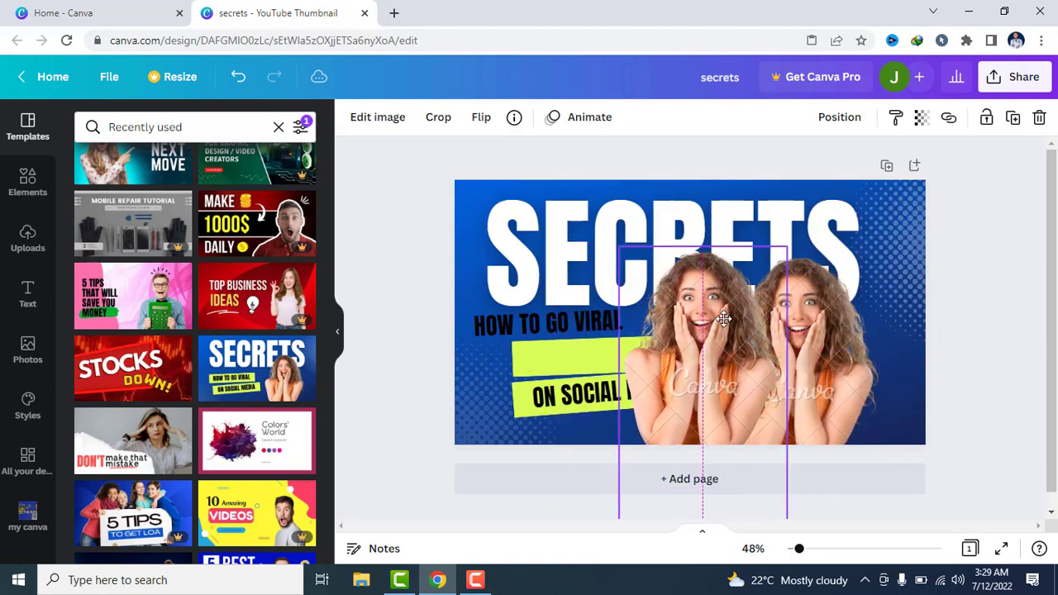
{"action": "right_click", "coordinate": [723, 319]}
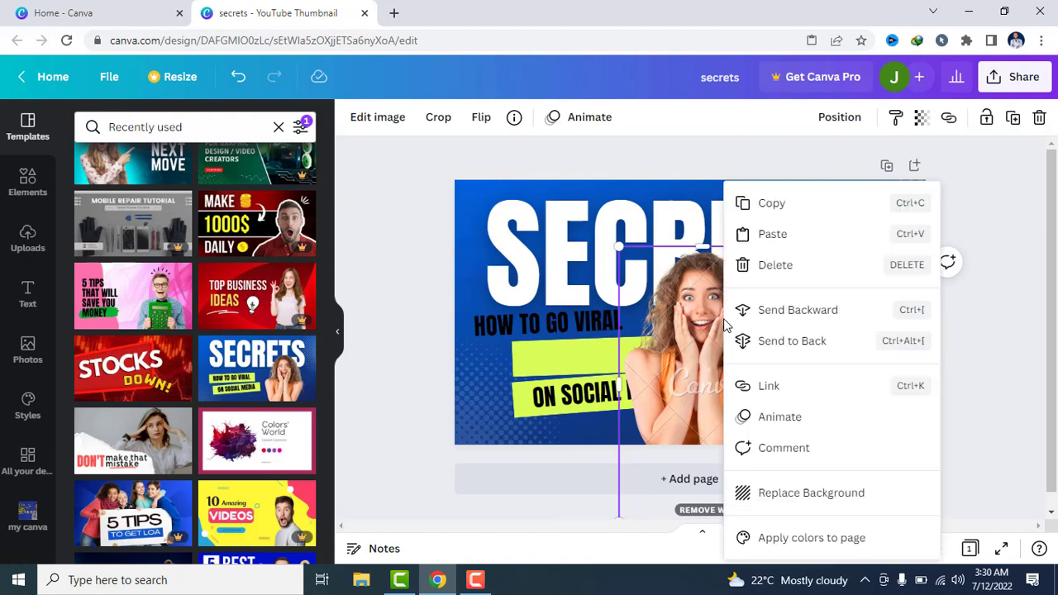
{"action": "left_click", "coordinate": [792, 271]}
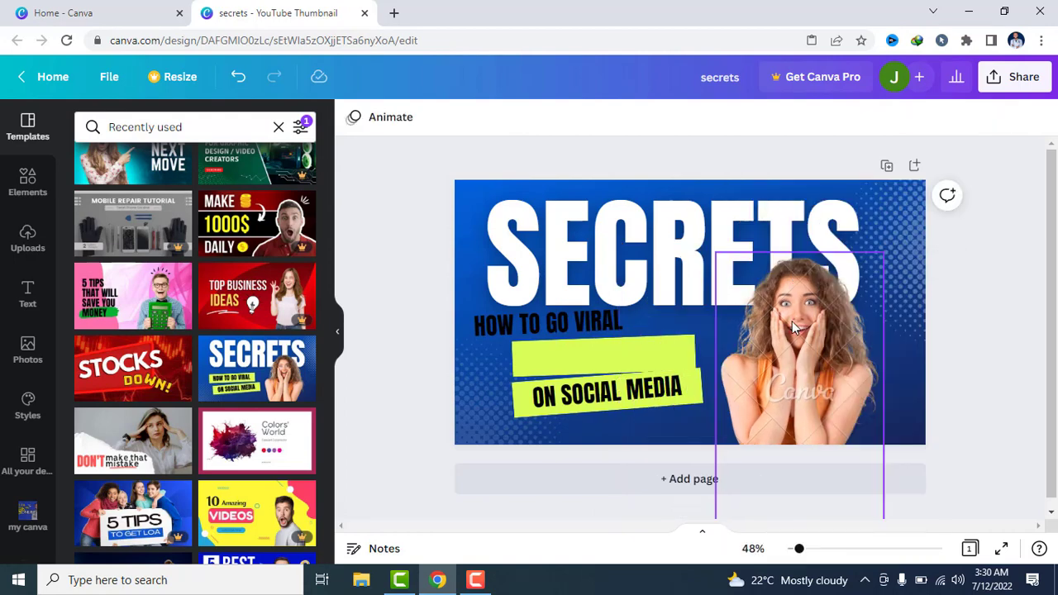
Delete the woman's photo from the thumbnail
{"action": "left_click", "coordinate": [792, 320]}
{"action": "right_click", "coordinate": [792, 321]}
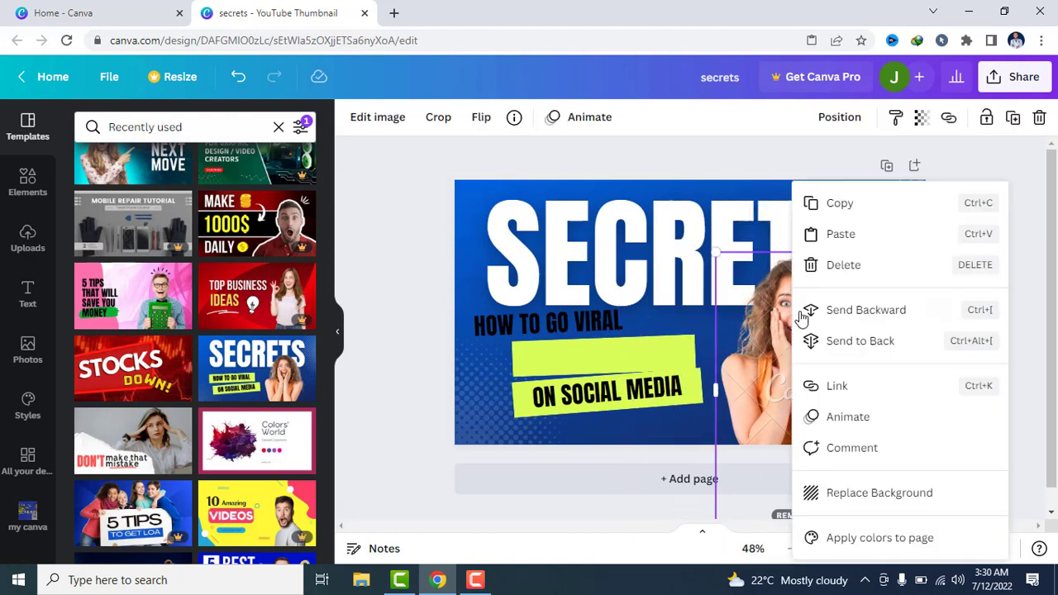
{"action": "left_click", "coordinate": [857, 268]}
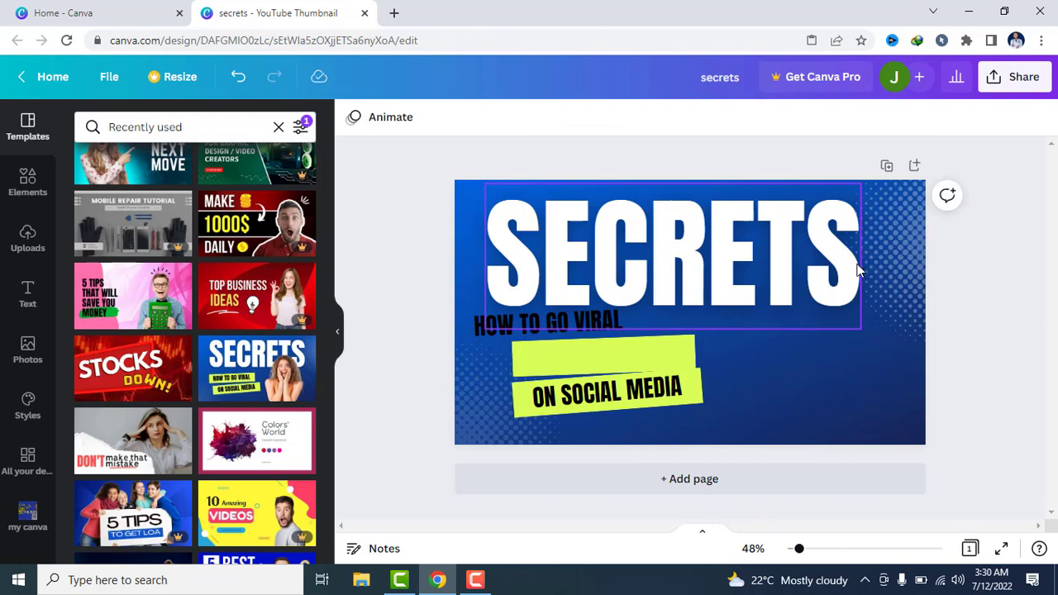
Add the uploaded cutout photo of the man in a white coat with a stethoscope to the thumbnail
{"action": "left_click", "coordinate": [27, 235]}
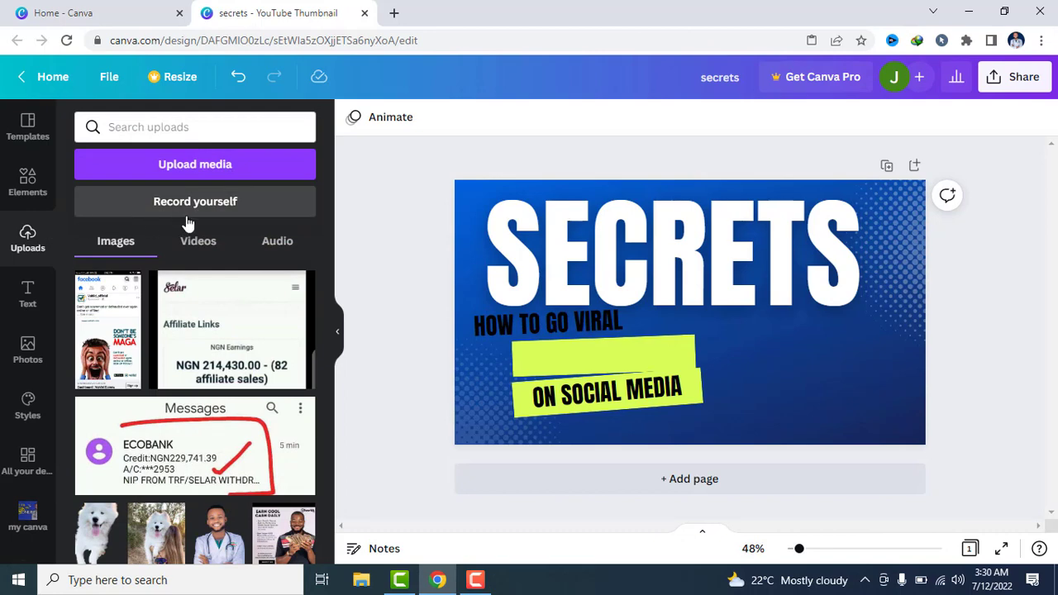
{"action": "left_click", "coordinate": [226, 535]}
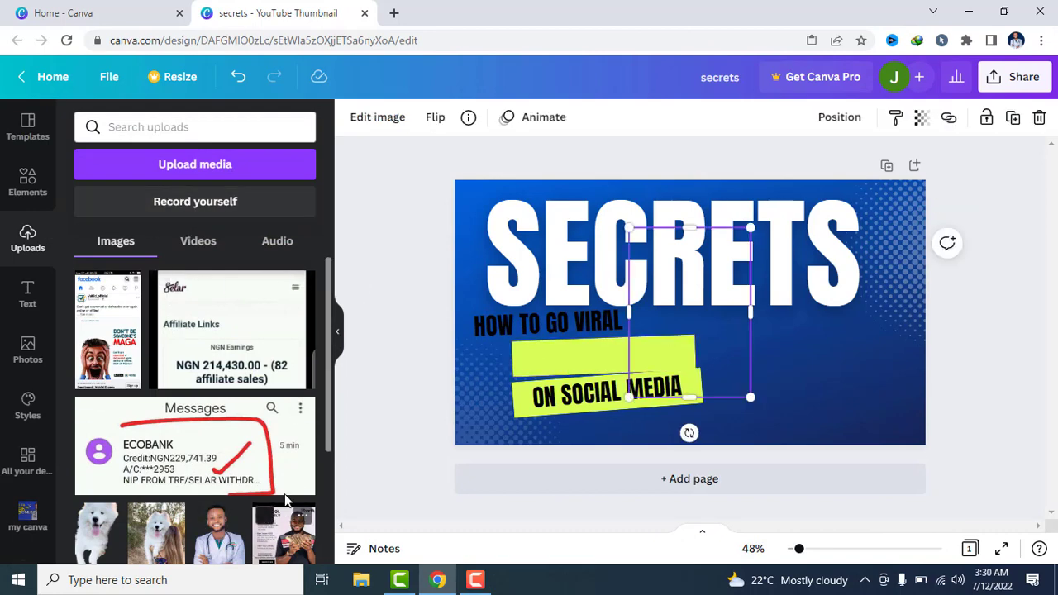
{"action": "scroll", "coordinate": [328, 396], "scroll_direction": "down", "scroll_amount": 2}
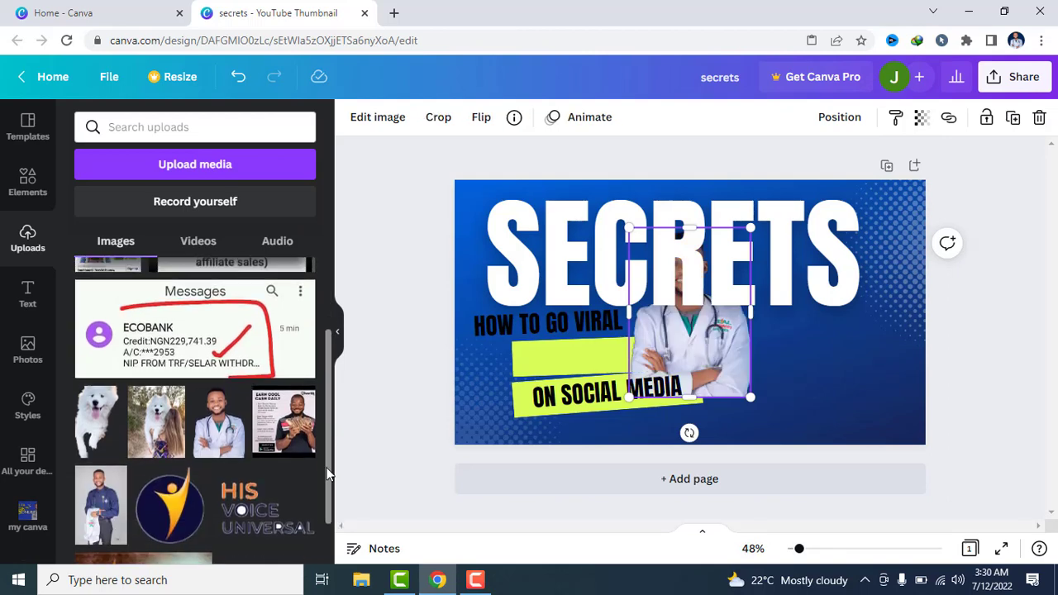
Move the man's photo to the thumbnail's right side and bring it to the front of the SECRETS headline
{"action": "left_click", "coordinate": [741, 325]}
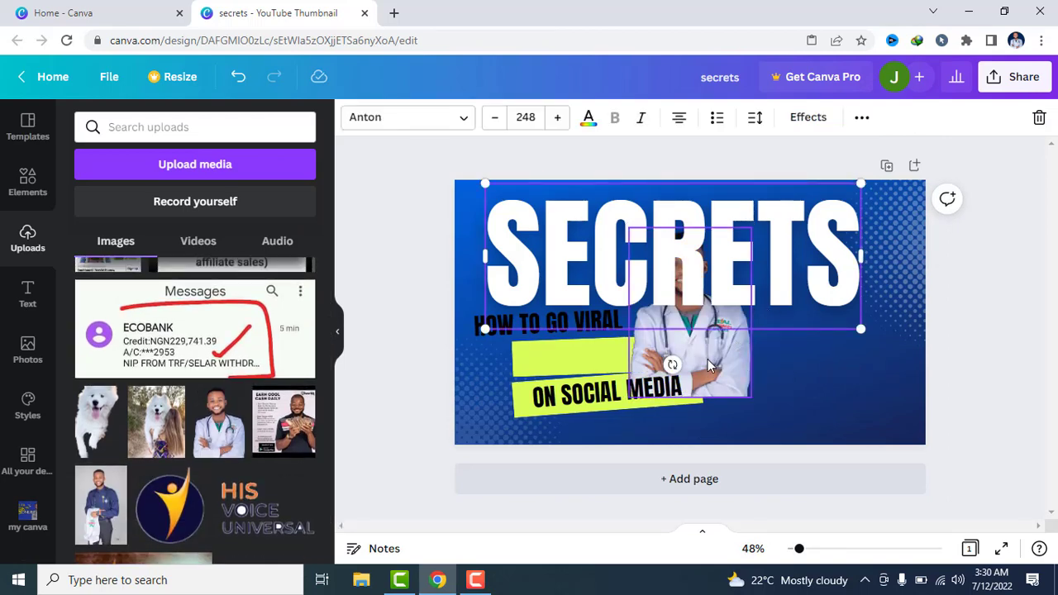
{"action": "left_click_drag", "start_coordinate": [707, 359], "coordinate": [840, 367]}
{"action": "right_click", "coordinate": [843, 374]}
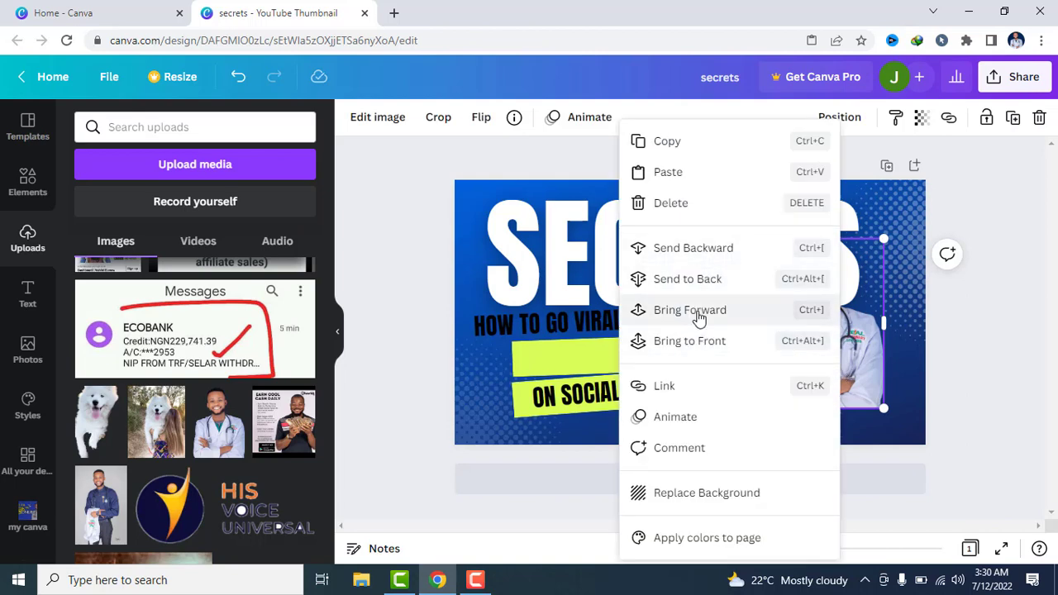
{"action": "left_click", "coordinate": [694, 342]}
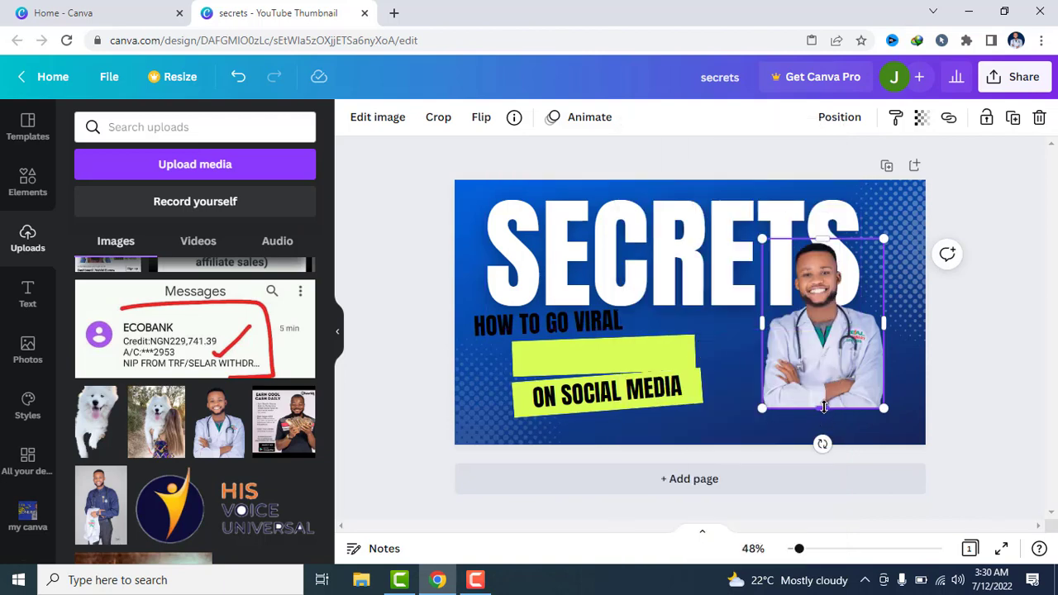
Enlarge the man's photo to reach the thumbnail's bottom and right edges, extending its top and left sides to show his whole head and arm
{"action": "left_click_drag", "start_coordinate": [824, 409], "coordinate": [825, 453]}
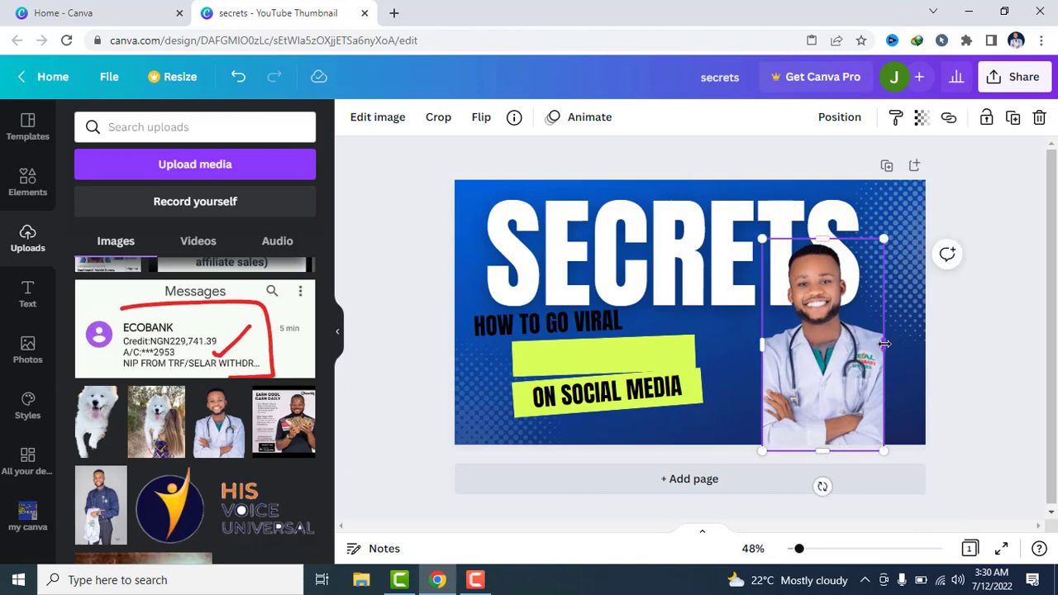
{"action": "left_click_drag", "start_coordinate": [885, 343], "coordinate": [924, 343]}
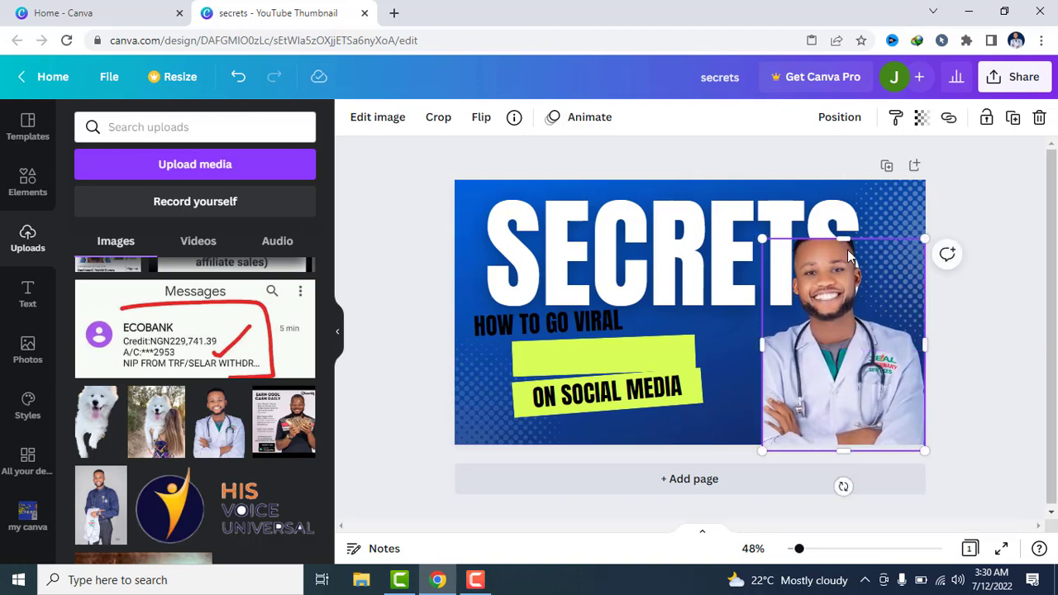
{"action": "left_click_drag", "start_coordinate": [843, 237], "coordinate": [844, 206]}
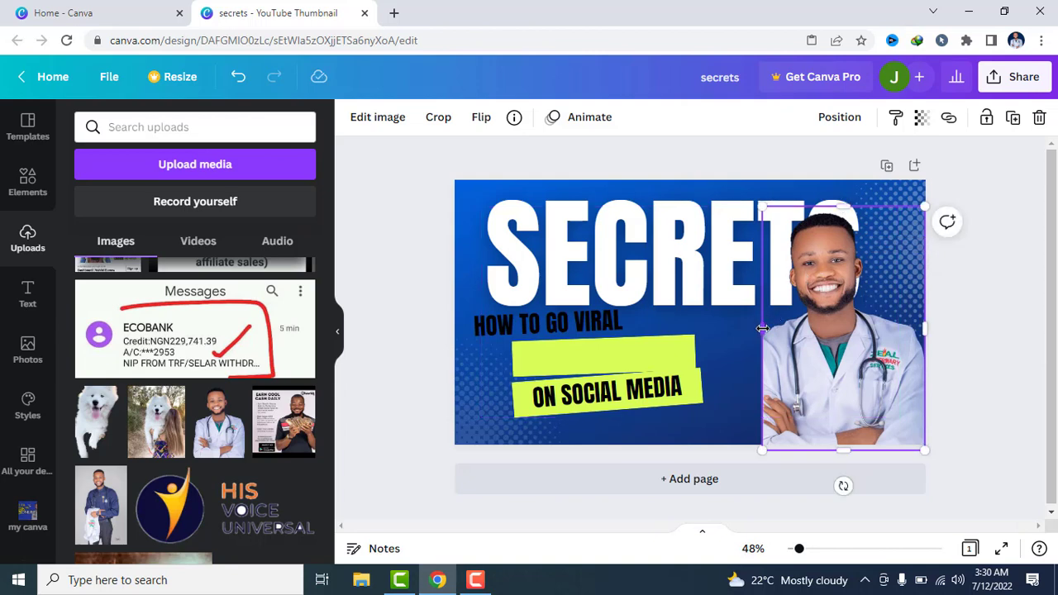
{"action": "left_click_drag", "start_coordinate": [762, 328], "coordinate": [740, 329]}
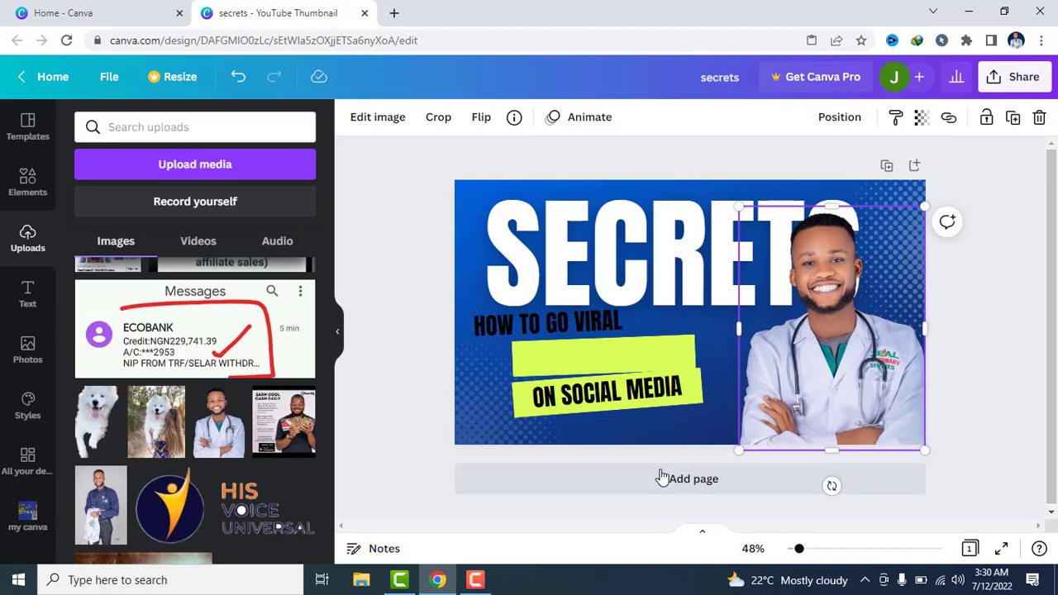
{"action": "left_click", "coordinate": [404, 308]}
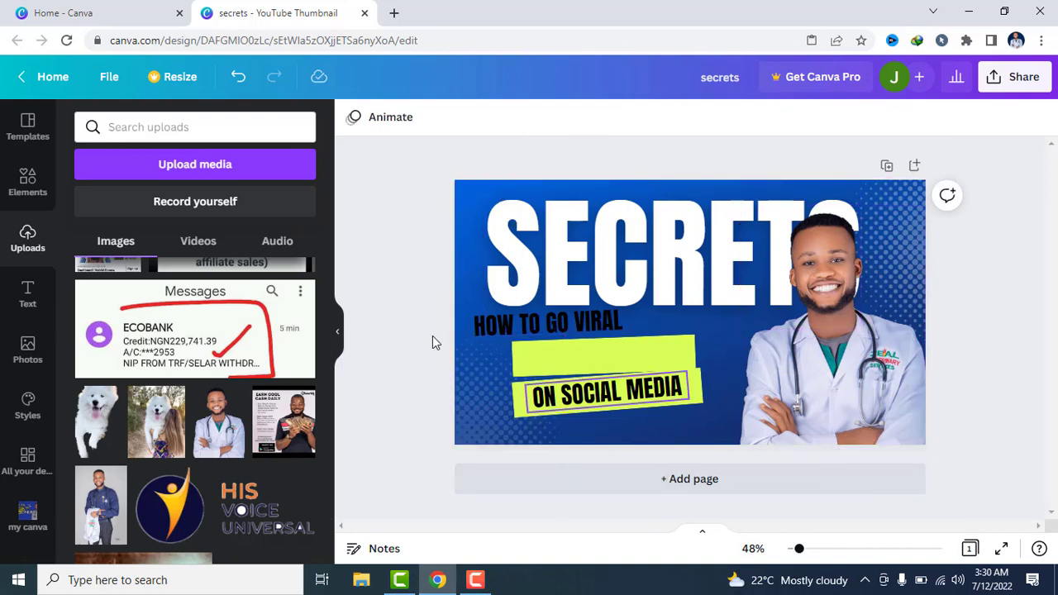
Recolour the thumbnail's blue background with the bright red brand colour, after trying white, lime green and black
{"action": "left_click", "coordinate": [472, 200]}
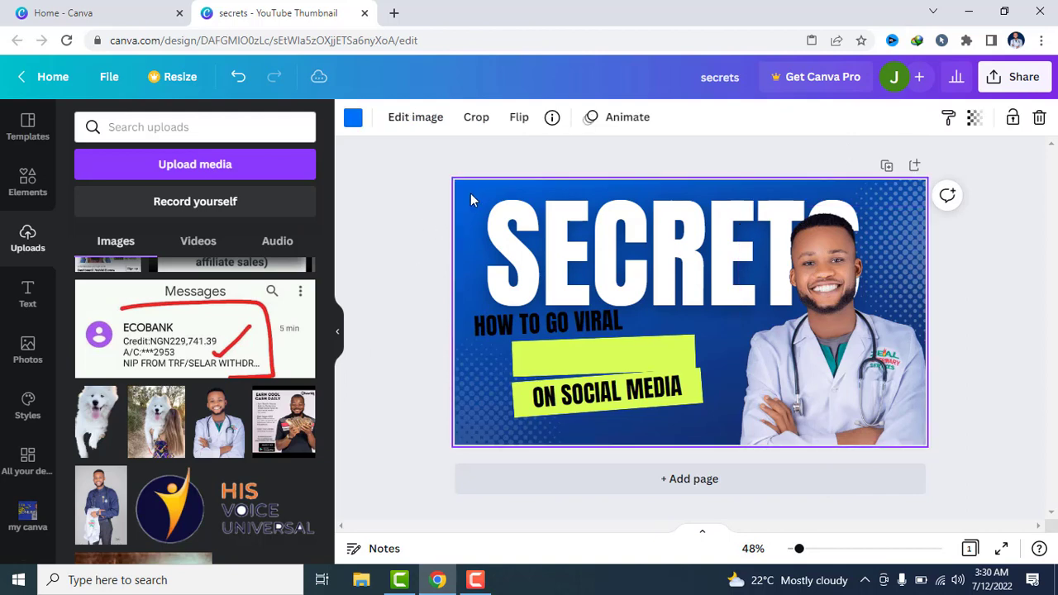
{"action": "left_click", "coordinate": [358, 121]}
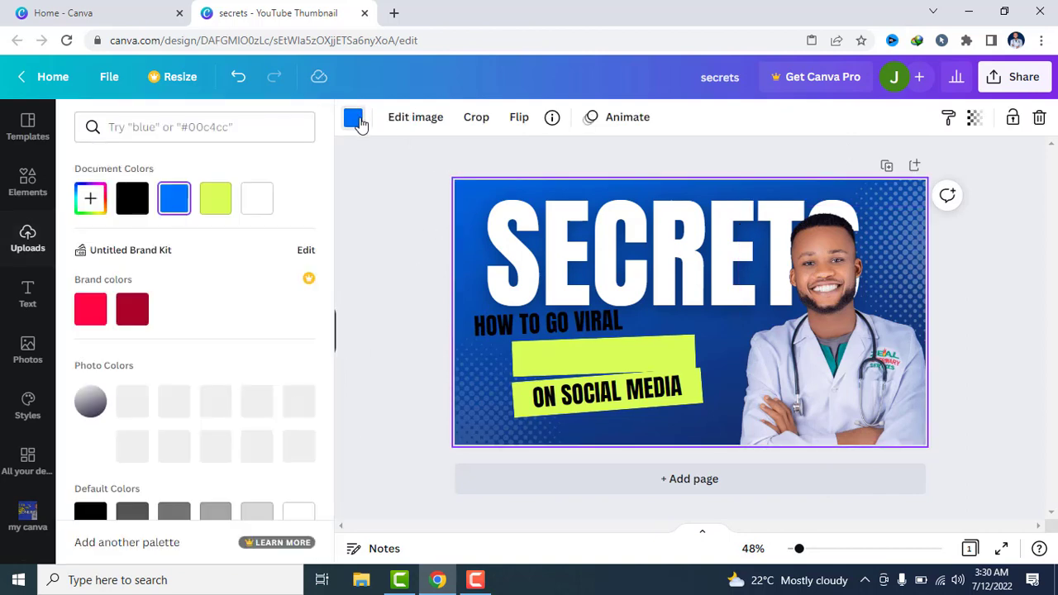
{"action": "left_click", "coordinate": [260, 202]}
{"action": "left_click", "coordinate": [213, 206]}
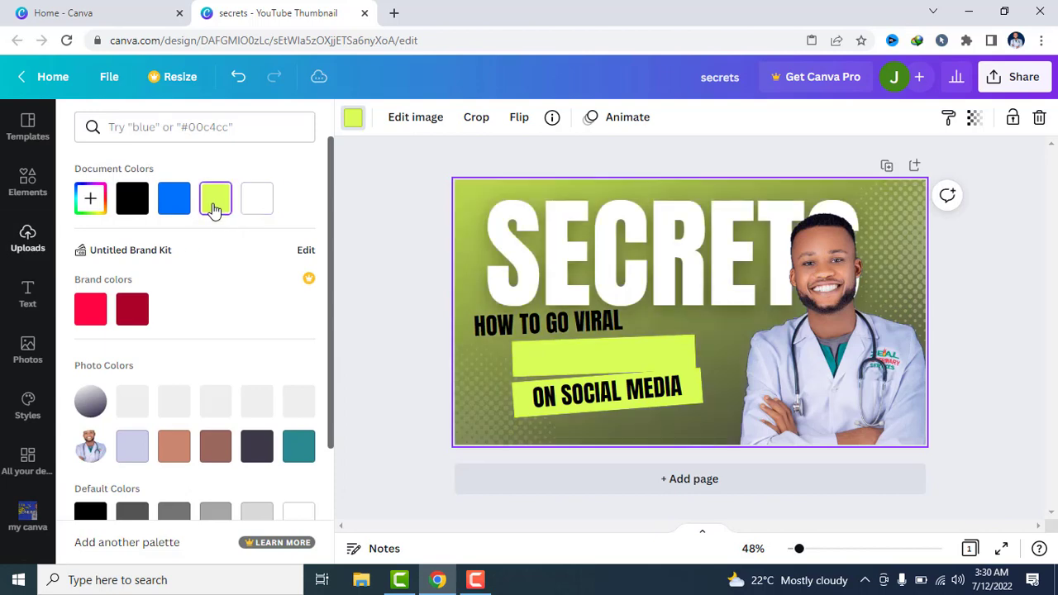
{"action": "left_click", "coordinate": [132, 205]}
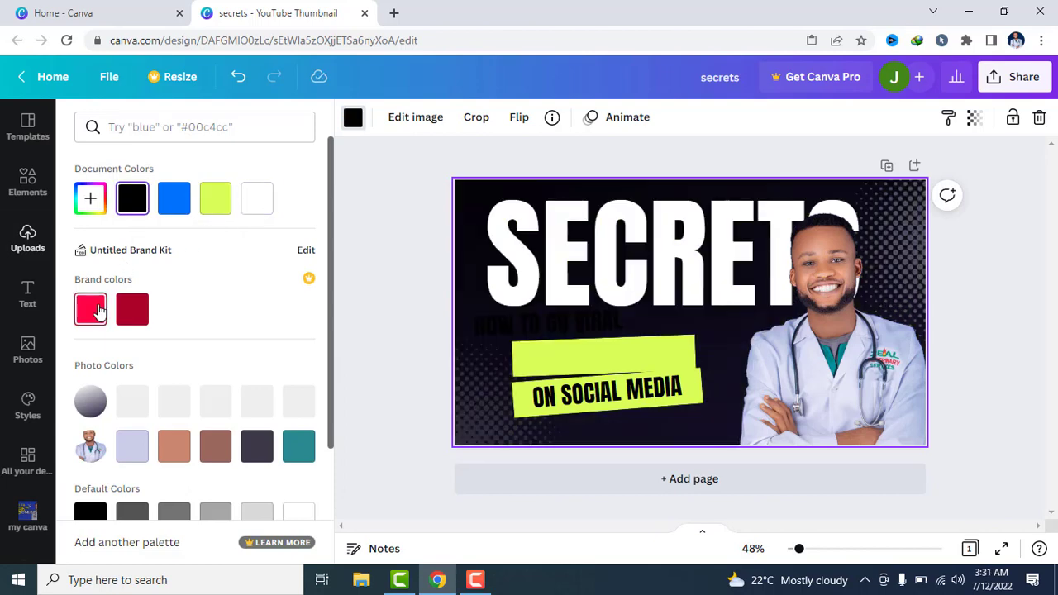
{"action": "left_click", "coordinate": [96, 309]}
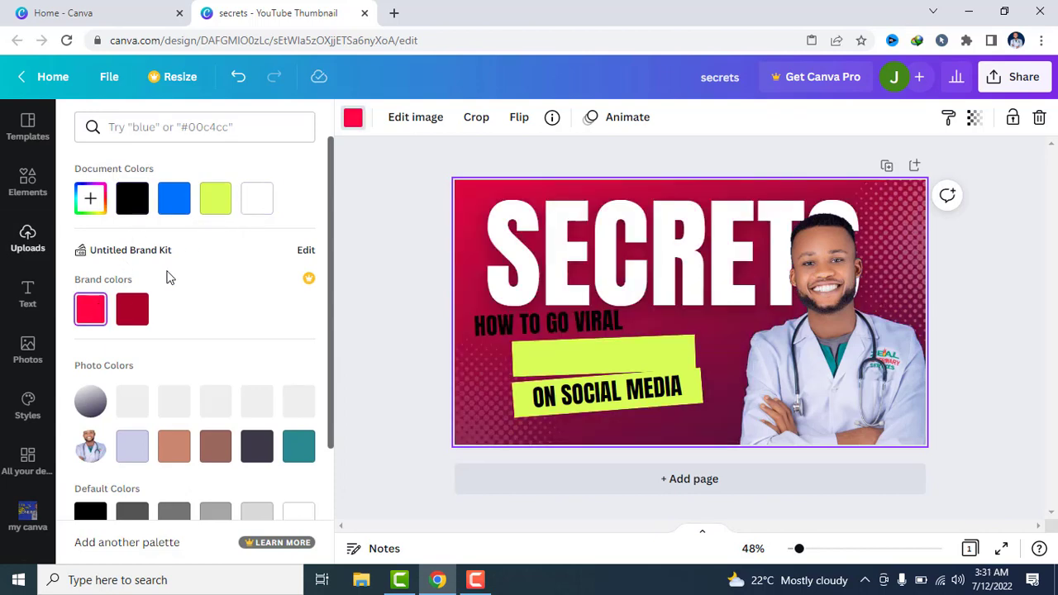
Replace the SECRETS headline text with CANVA
{"action": "left_click", "coordinate": [659, 254]}
{"action": "left_click", "coordinate": [790, 264]}
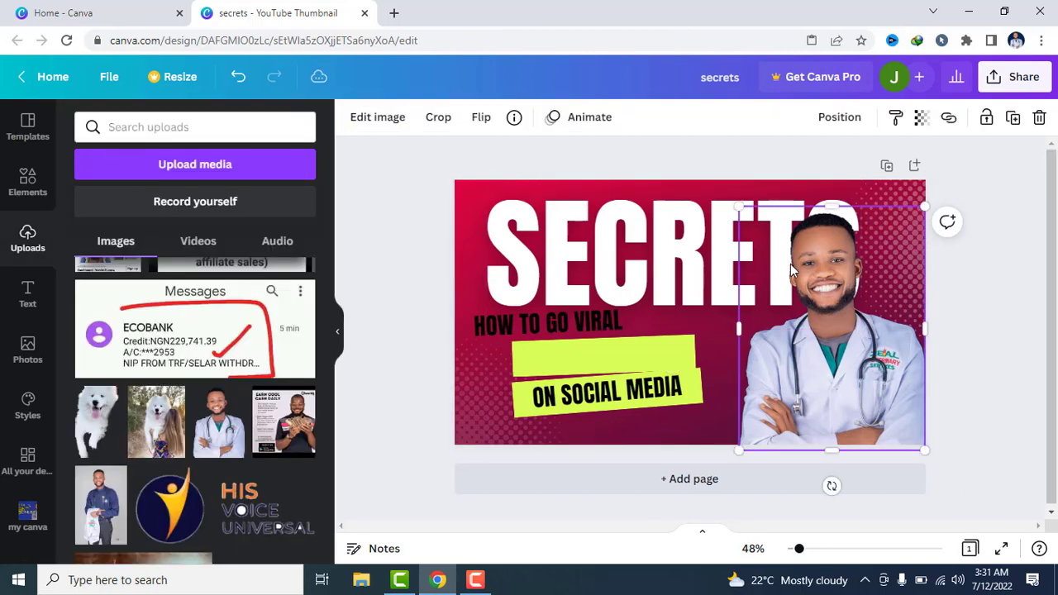
{"action": "left_click", "coordinate": [722, 263]}
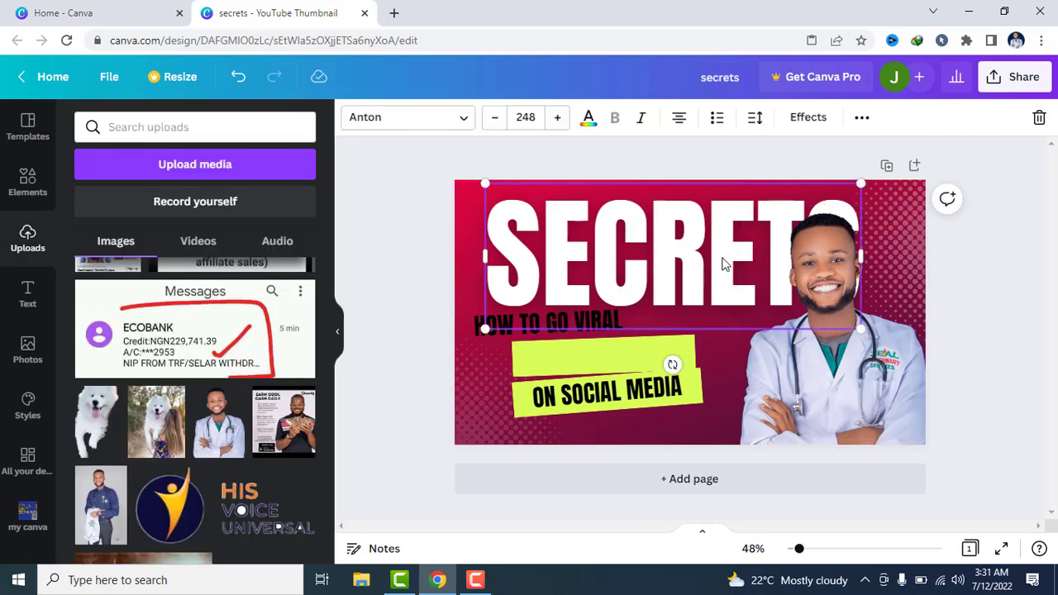
{"action": "double_click", "coordinate": [722, 263]}
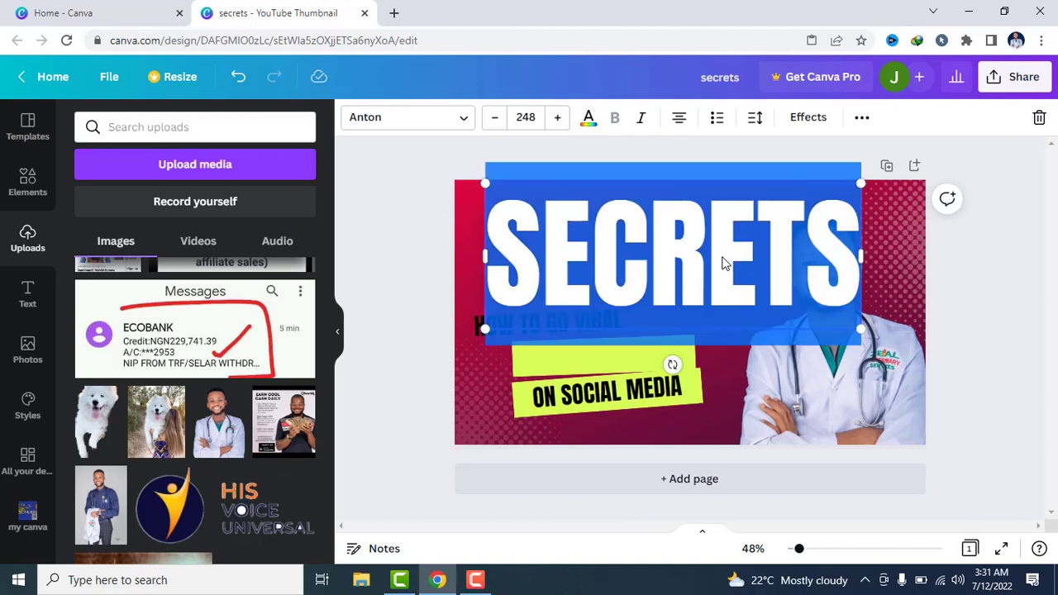
{"action": "key", "text": "BackSpace"}
{"action": "type", "text": "C"}
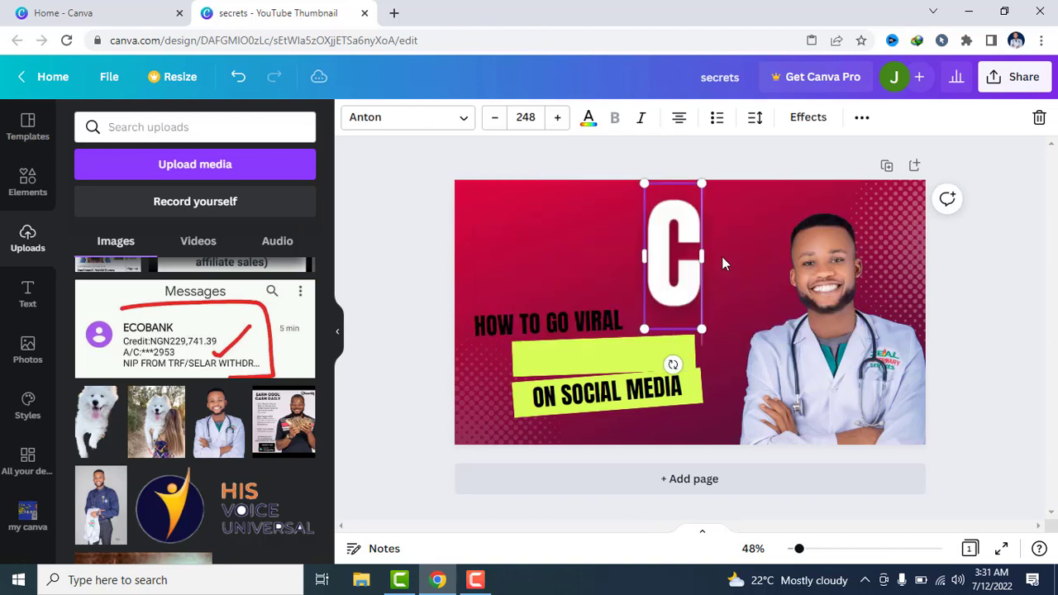
{"action": "type", "text": "ANVA"}
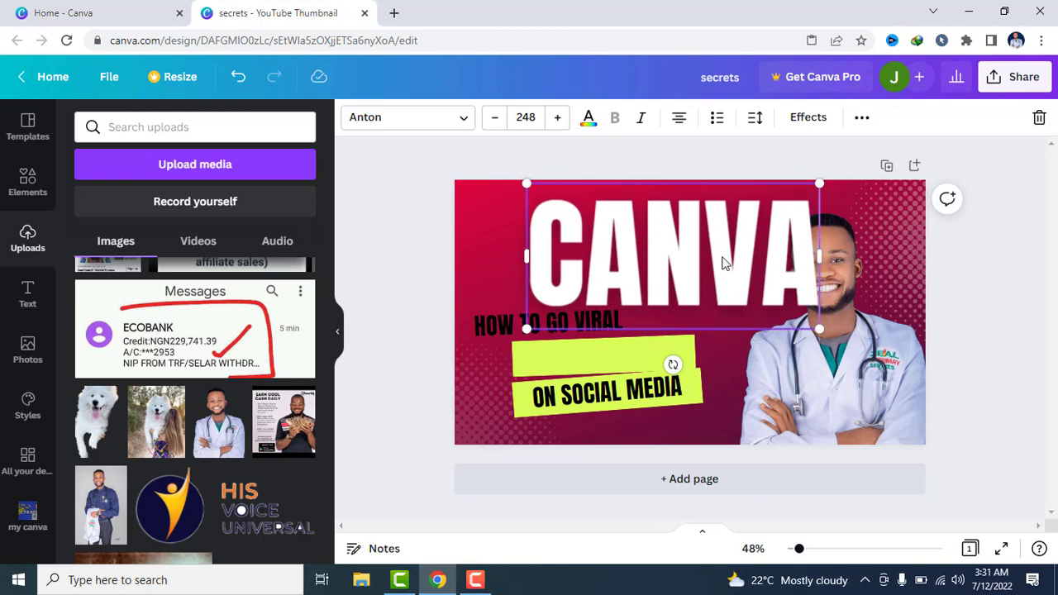
Widen the CANVA headline's text box, shift the headline left of the man's head, and nudge his photo up to the bottom edge
{"action": "left_click_drag", "start_coordinate": [819, 256], "coordinate": [573, 163]}
{"action": "left_click", "coordinate": [574, 163]}
{"action": "left_click_drag", "start_coordinate": [725, 245], "coordinate": [611, 241]}
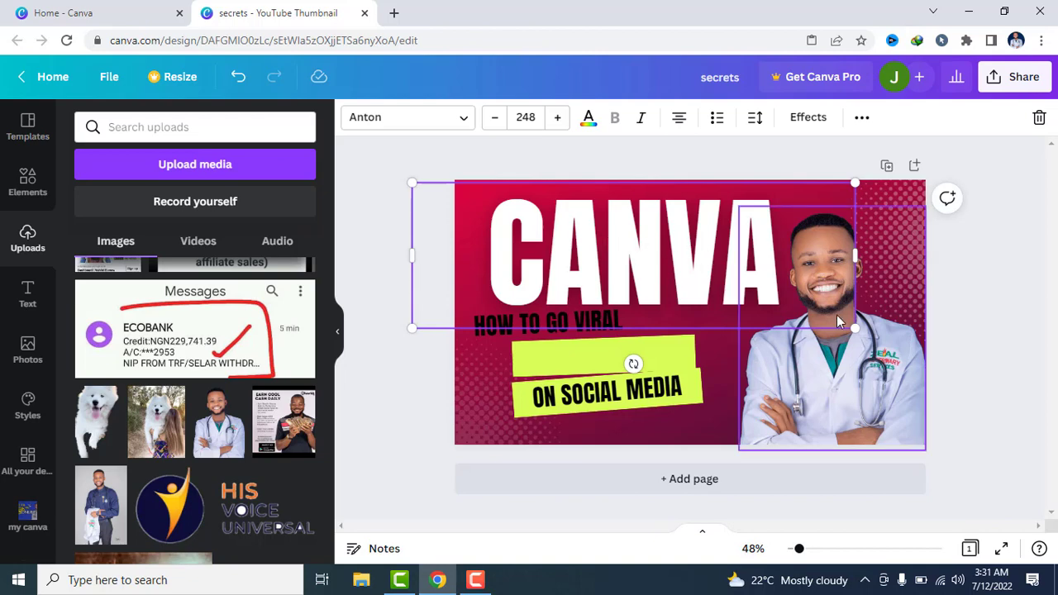
{"action": "left_click_drag", "start_coordinate": [835, 354], "coordinate": [835, 341]}
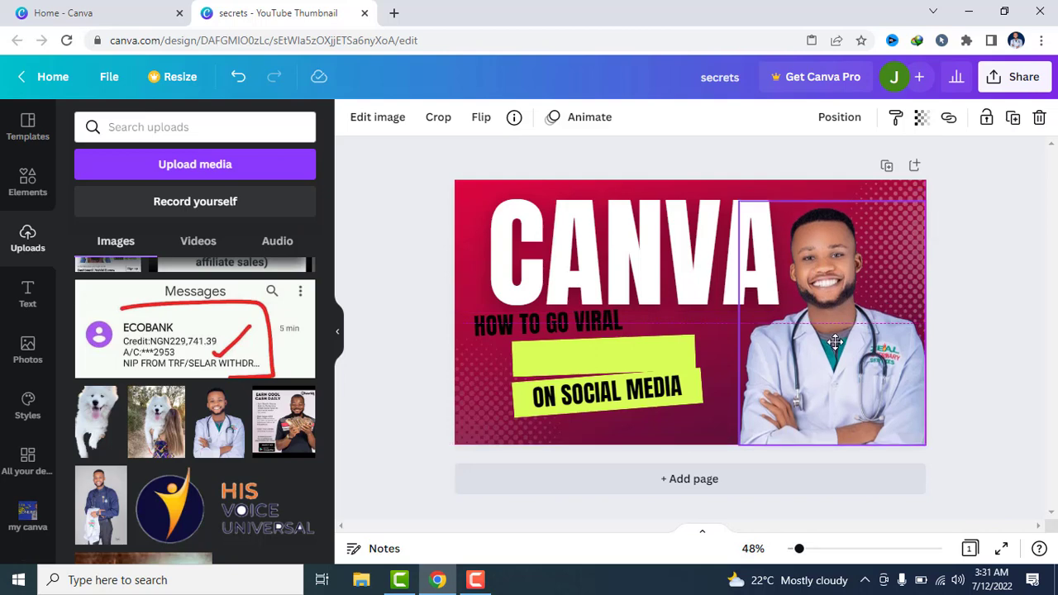
{"action": "left_click", "coordinate": [992, 265]}
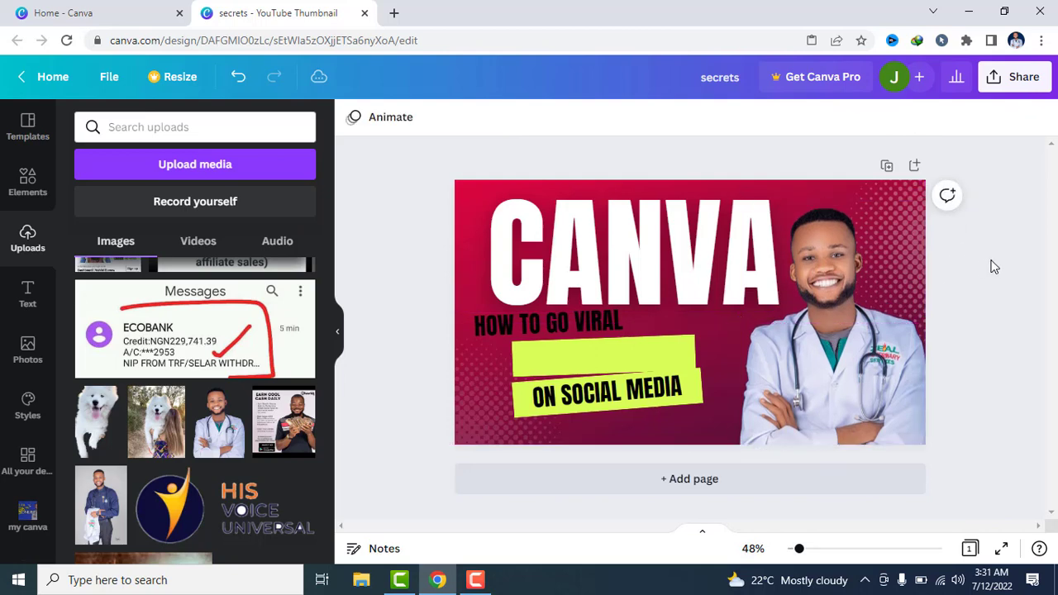
Move the HOW TO GO VIRAL text onto the upper green banner
{"action": "left_click", "coordinate": [532, 330]}
{"action": "left_click_drag", "start_coordinate": [532, 330], "coordinate": [577, 361]}
{"action": "left_click", "coordinate": [477, 579]}
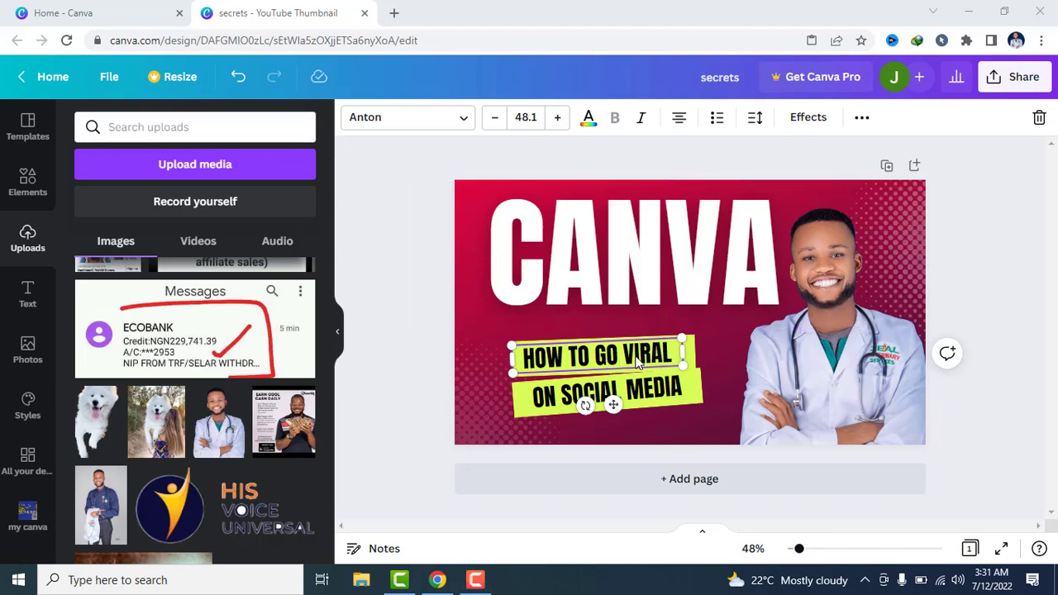
{"action": "double_click", "coordinate": [664, 356]}
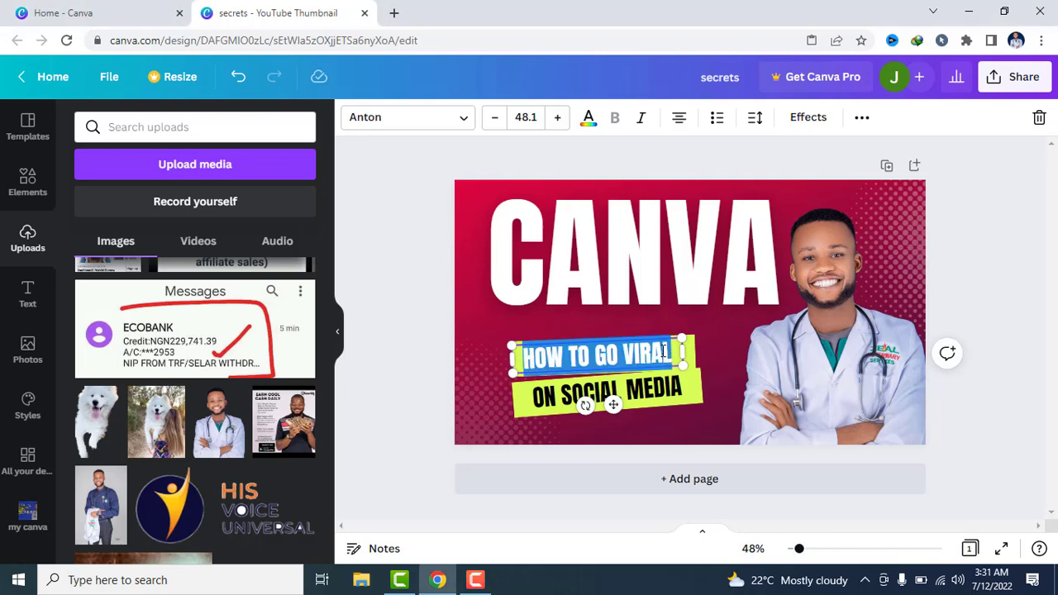
{"action": "left_click", "coordinate": [659, 353]}
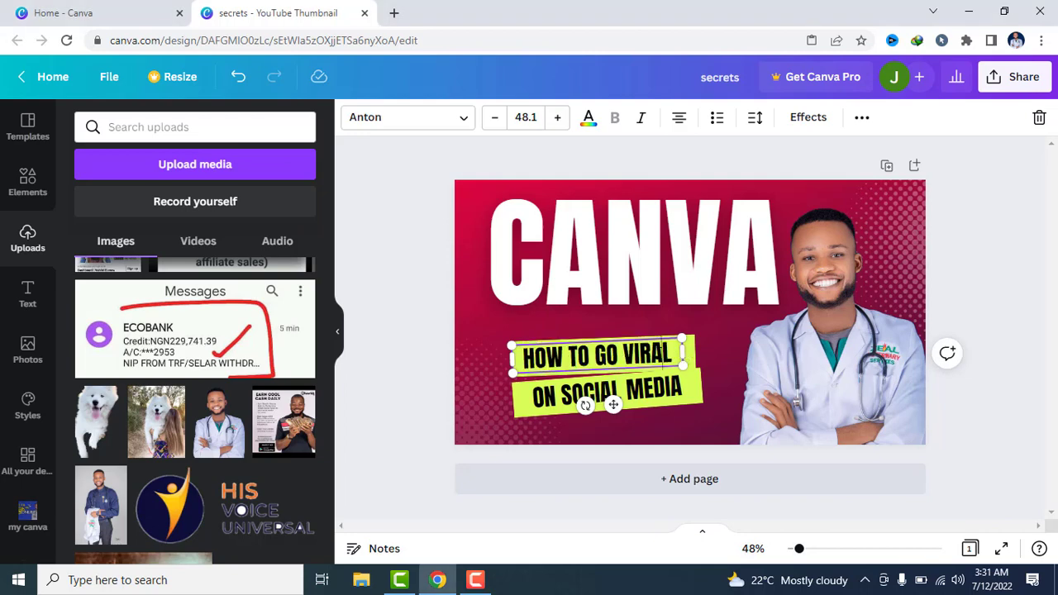
{"action": "left_click_drag", "start_coordinate": [633, 354], "coordinate": [360, 318]}
{"action": "left_click", "coordinate": [360, 318]}
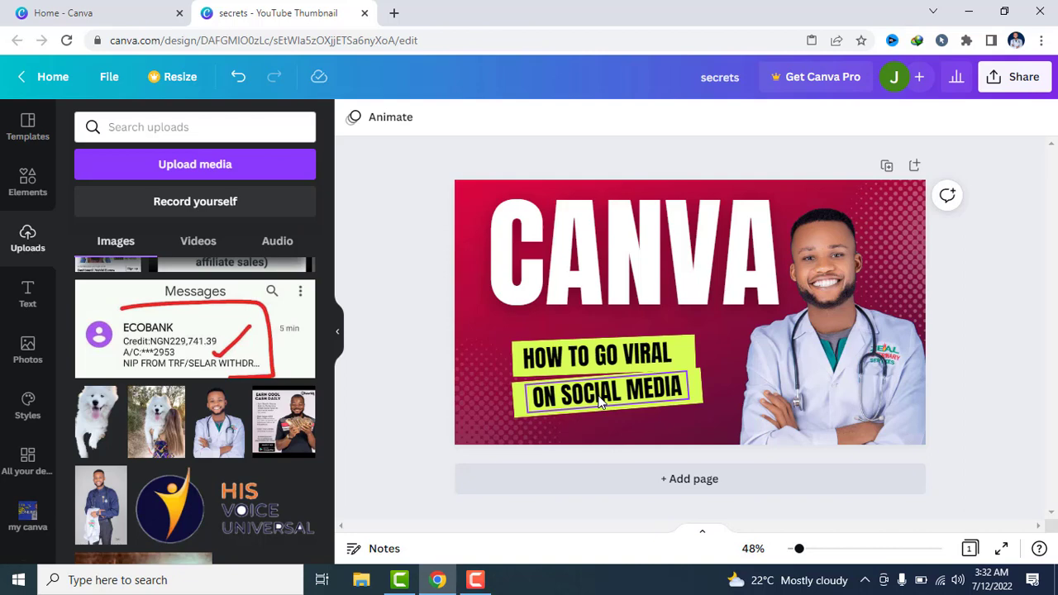
Move the upper green banner away from the HOW TO GO VIRAL text, up to the left edge behind the CANVA headline
{"action": "left_click", "coordinate": [684, 357]}
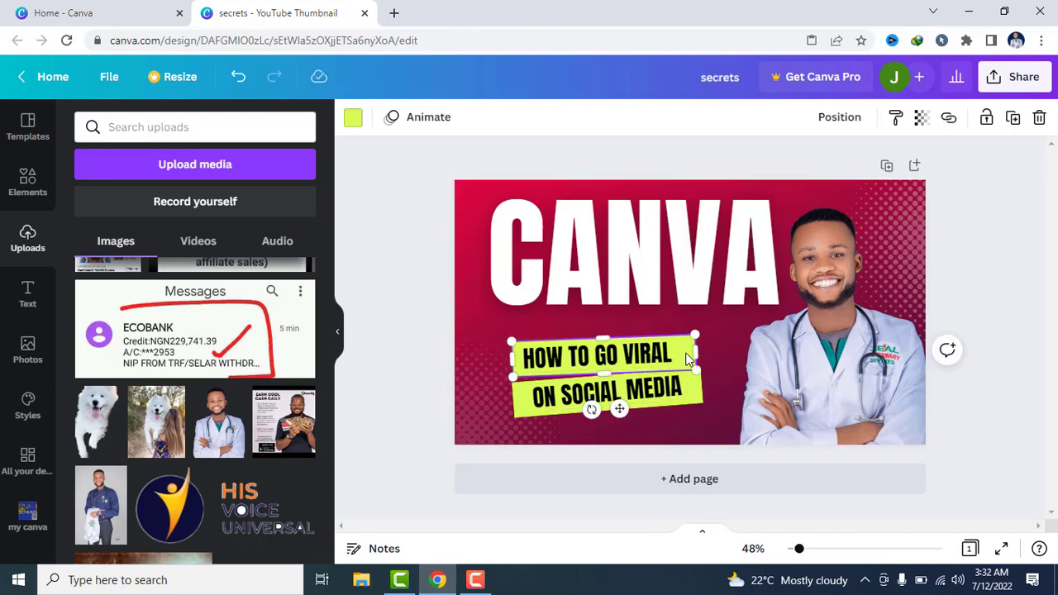
{"action": "left_click_drag", "start_coordinate": [686, 357], "coordinate": [579, 293]}
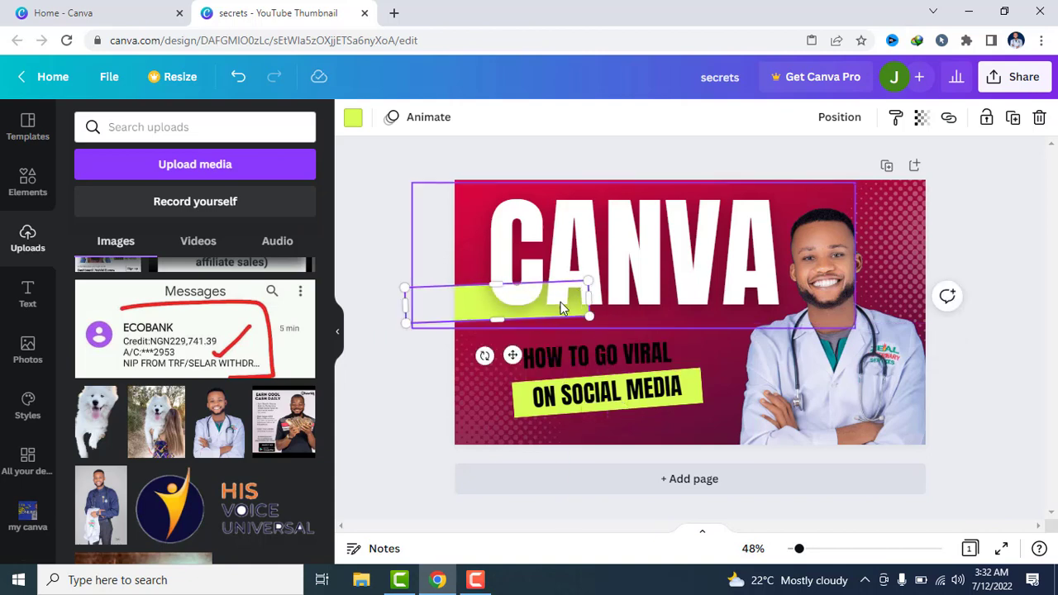
{"action": "right_click", "coordinate": [533, 304]}
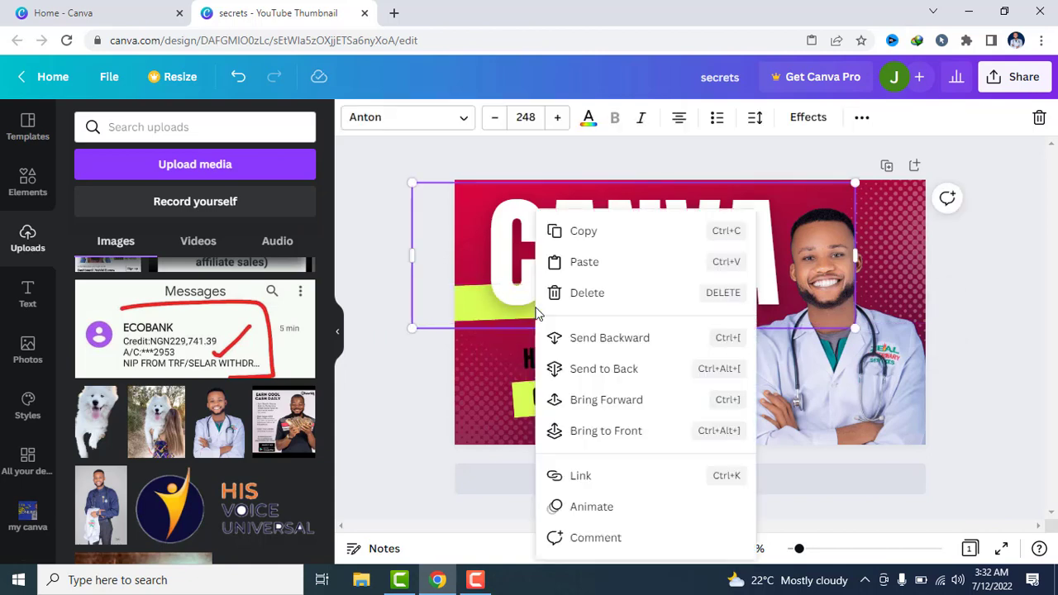
{"action": "left_click", "coordinate": [600, 295]}
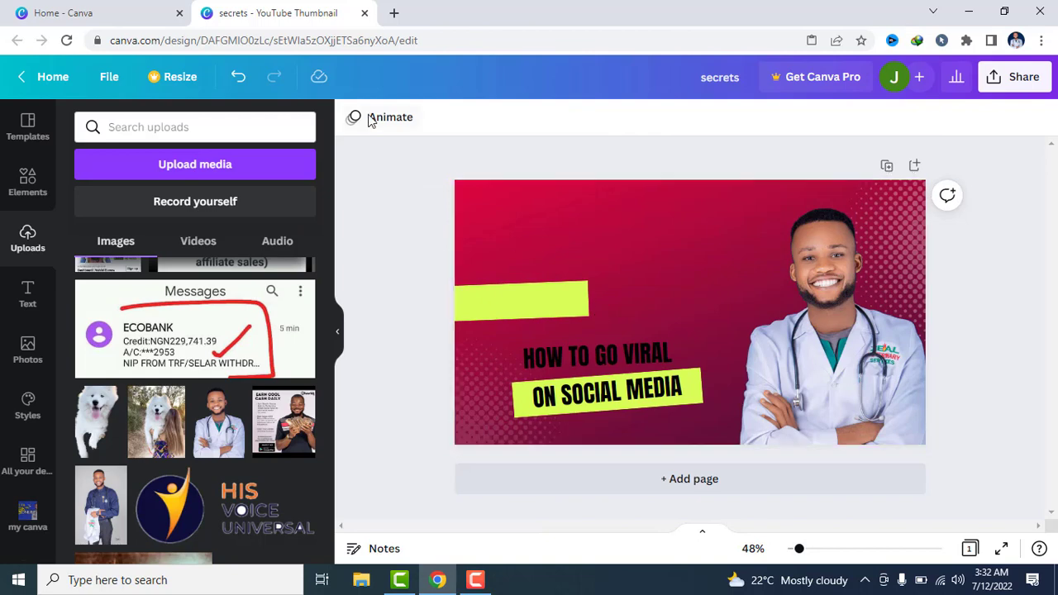
{"action": "left_click", "coordinate": [239, 79]}
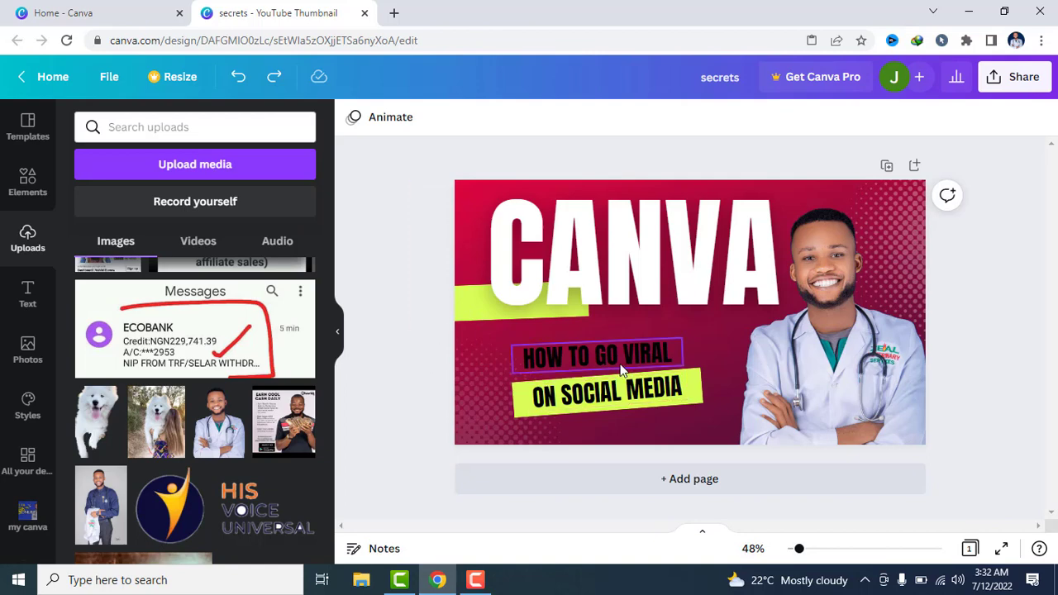
Move the ON SOCIAL MEDIA text off its banner to the bottom edge and replace the HOW TO GO VIRAL text with DESING THUMBNAILS
{"action": "left_click_drag", "start_coordinate": [627, 387], "coordinate": [673, 438]}
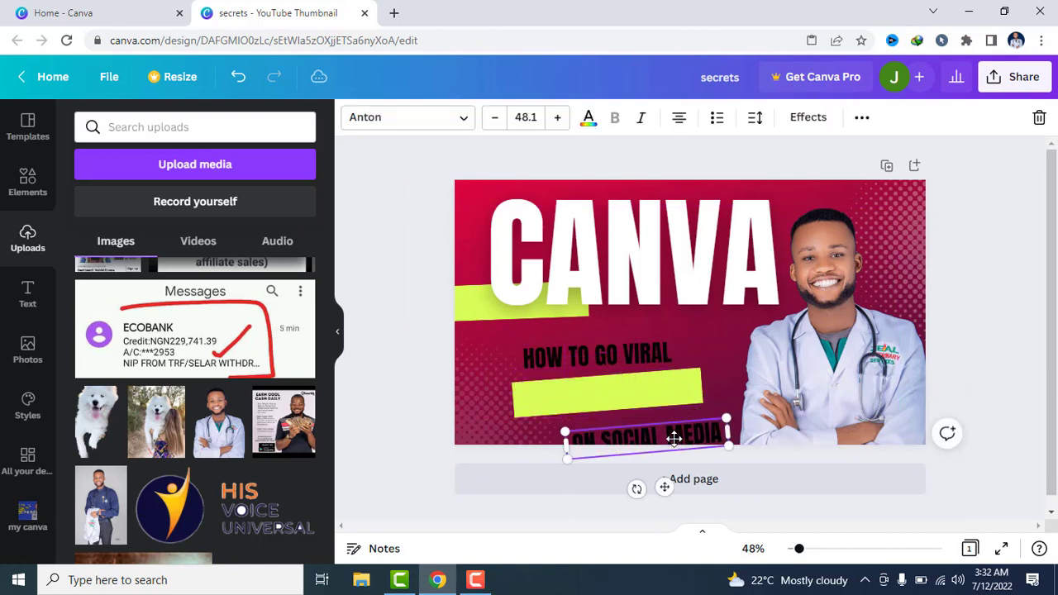
{"action": "left_click", "coordinate": [628, 340]}
{"action": "double_click", "coordinate": [628, 340]}
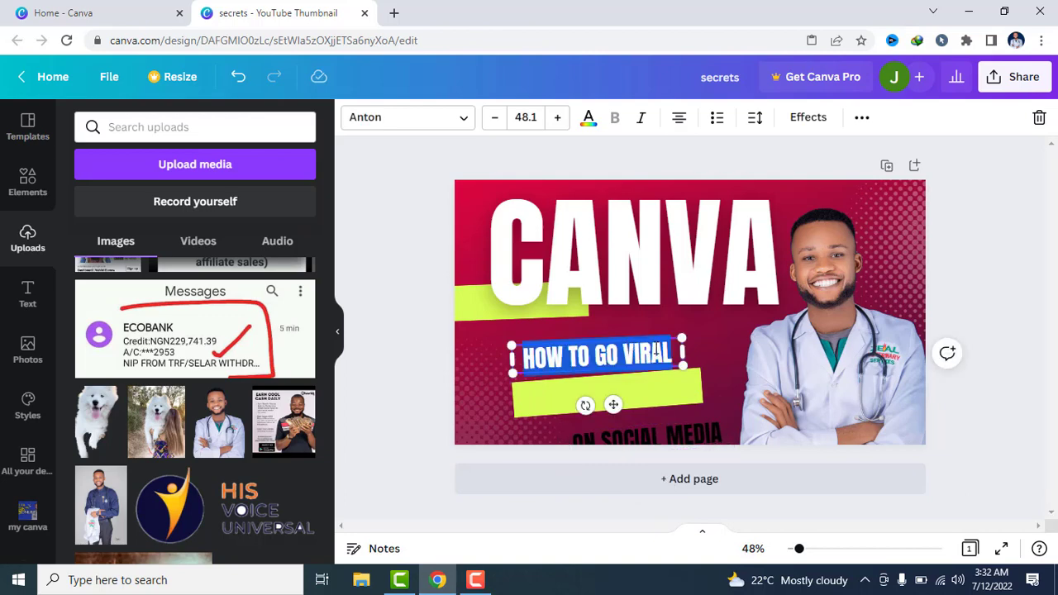
{"action": "key", "text": "BackSpace"}
{"action": "type", "text": "DESING"}
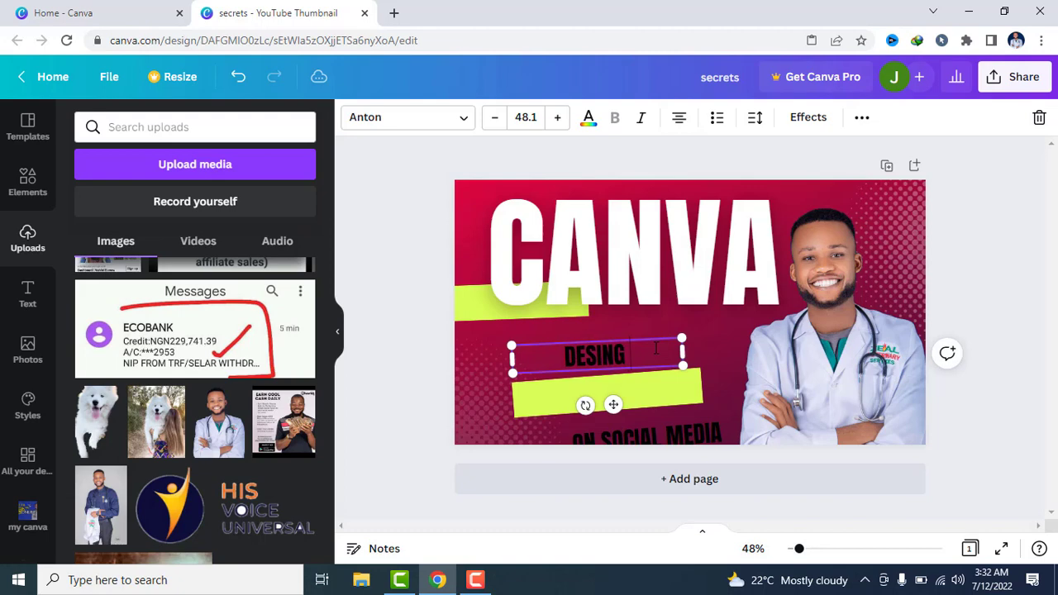
{"action": "type", "text": " THUMB"}
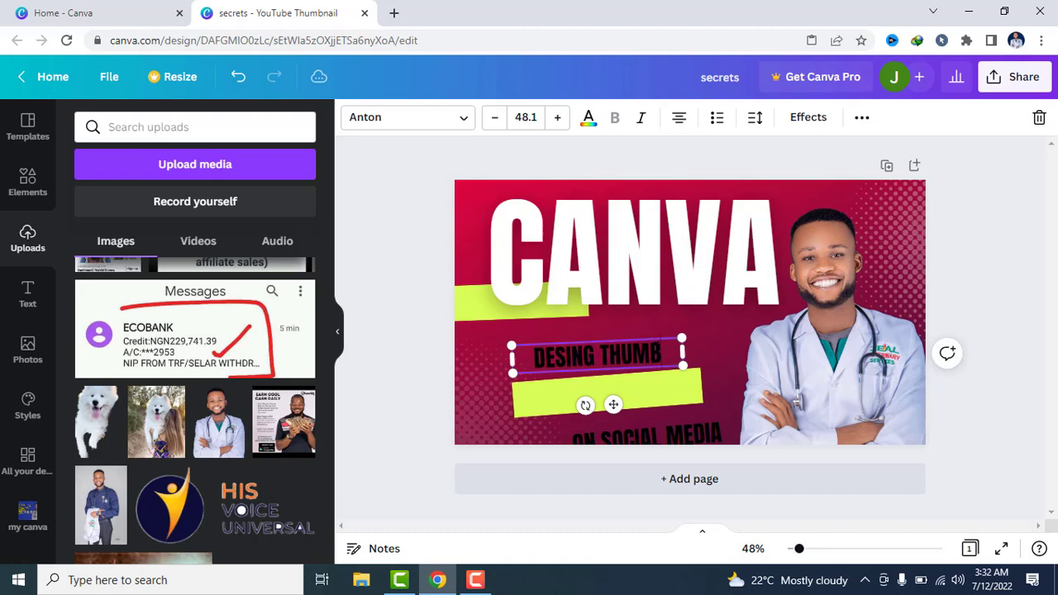
{"action": "type", "text": "NAILS"}
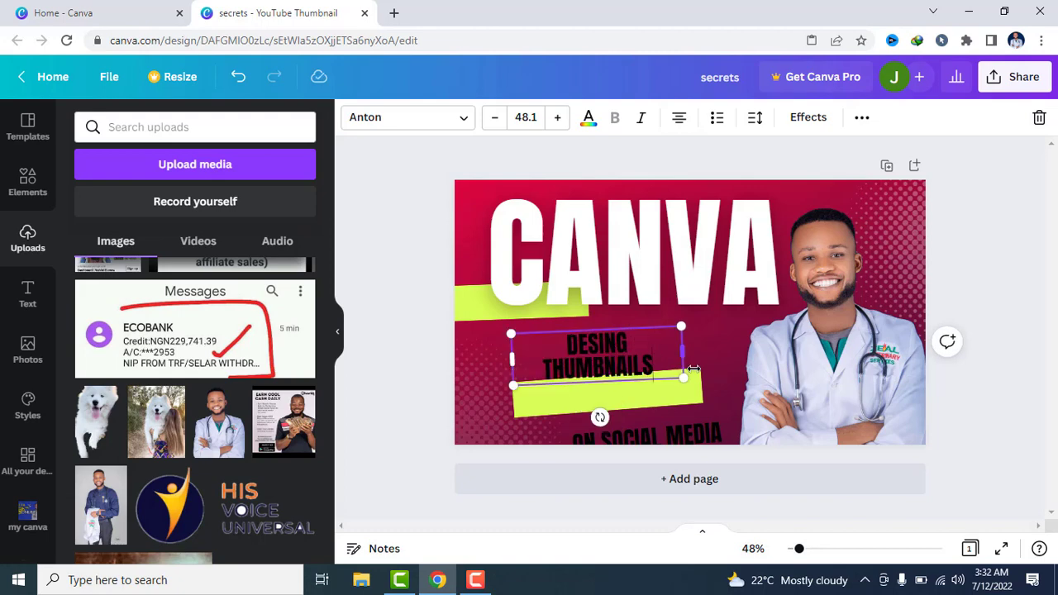
Widen and enlarge the DESING THUMBNAILS text to one line at font size 63.3, and place it directly beneath the CANVA headline
{"action": "left_click_drag", "start_coordinate": [685, 349], "coordinate": [941, 425]}
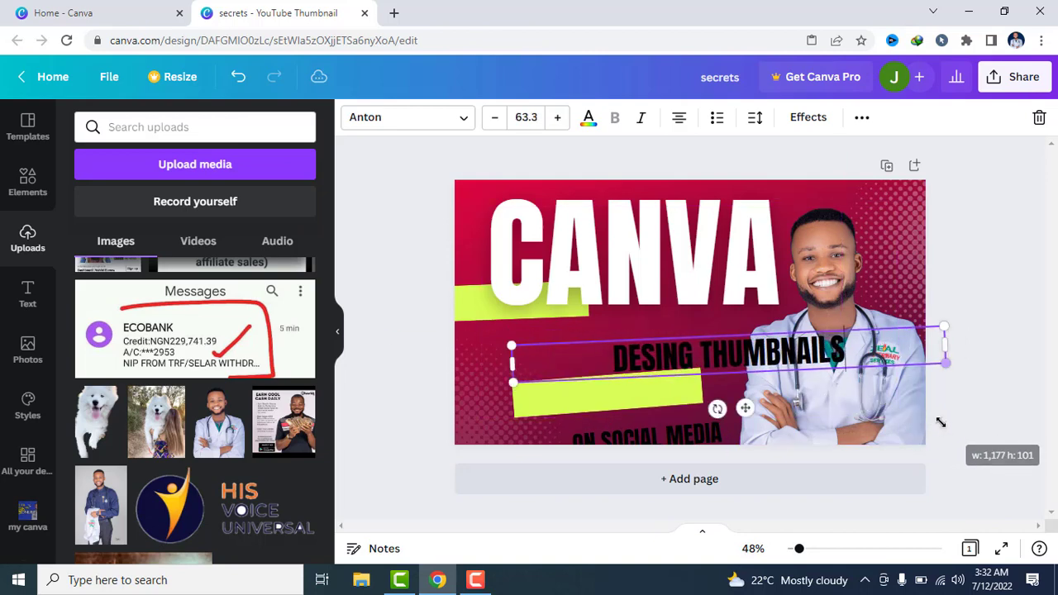
{"action": "left_click_drag", "start_coordinate": [811, 349], "coordinate": [769, 347]}
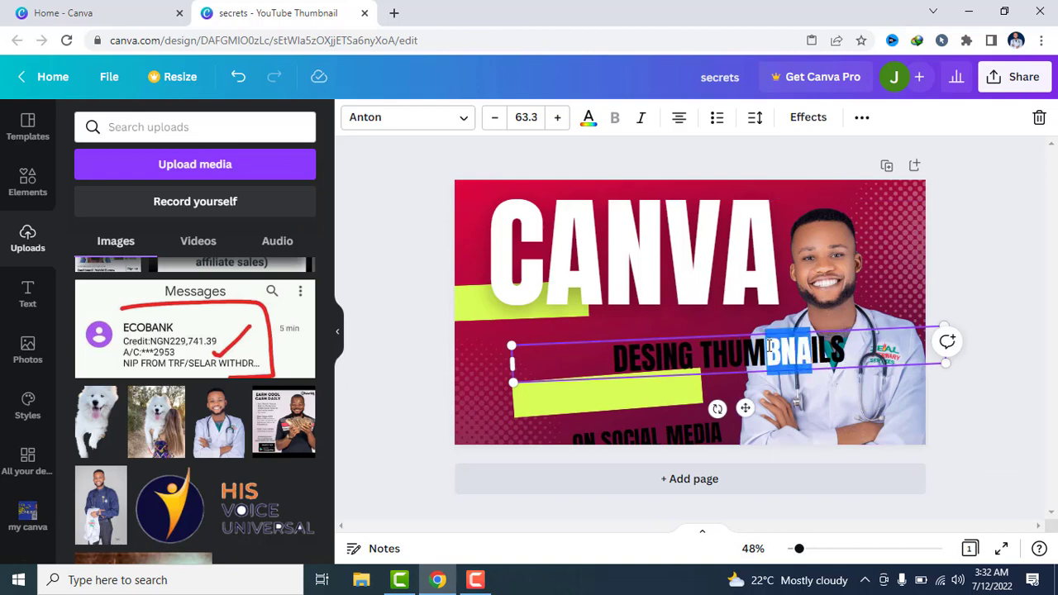
{"action": "left_click", "coordinate": [769, 347]}
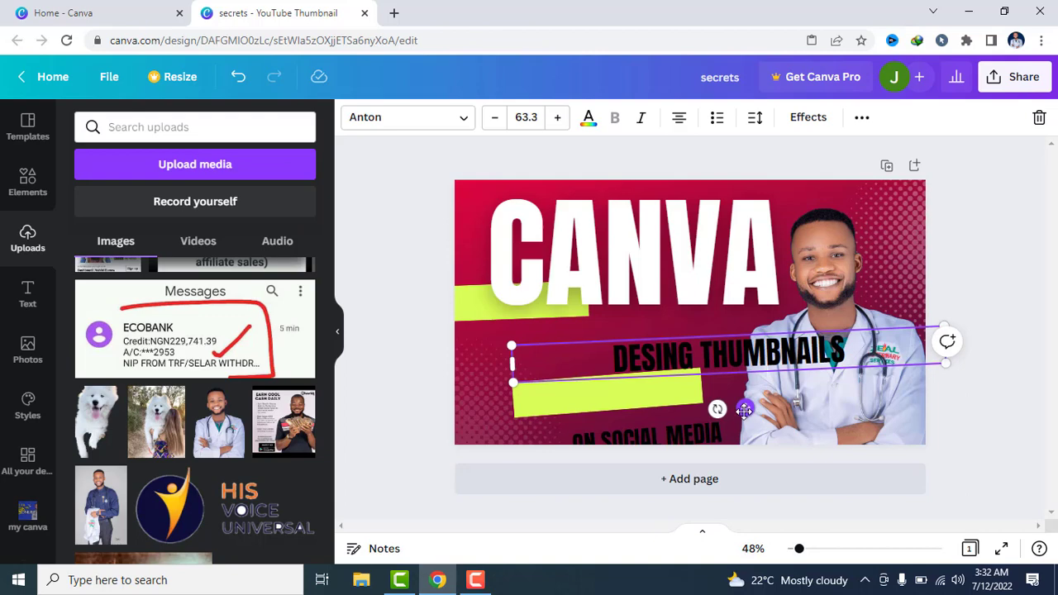
{"action": "left_click_drag", "start_coordinate": [744, 405], "coordinate": [633, 398]}
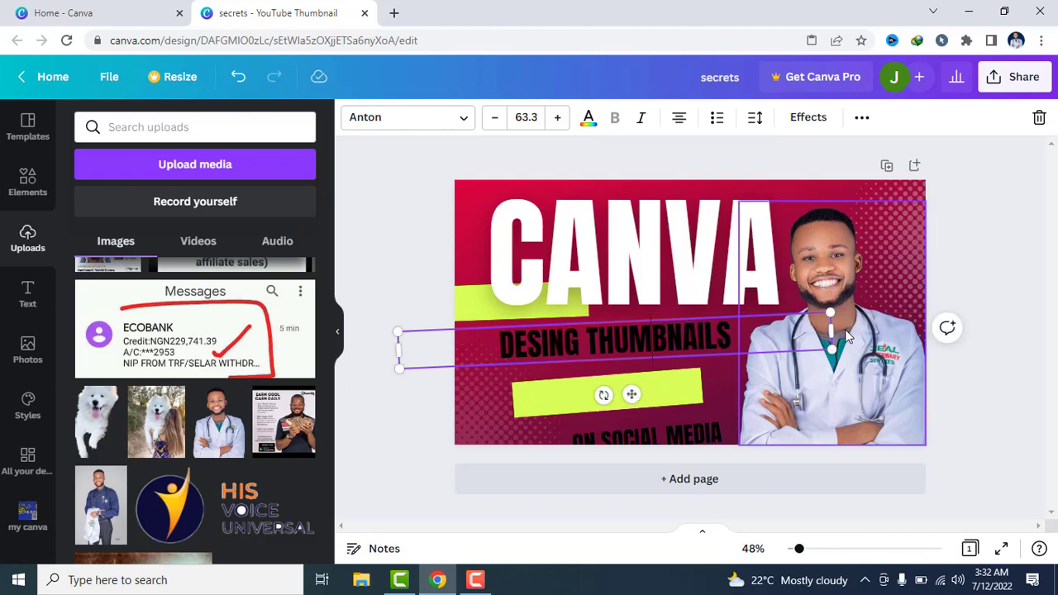
Colour the whole DESING THUMBNAILS text white, after trying the dark red brand colour #aa0028
{"action": "left_click_drag", "start_coordinate": [749, 332], "coordinate": [501, 341]}
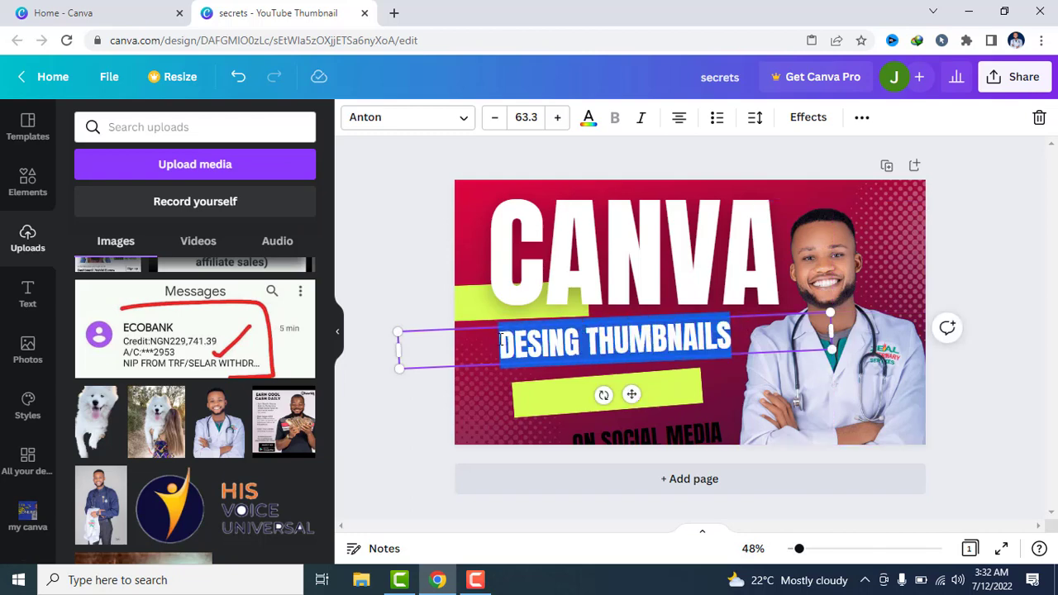
{"action": "left_click", "coordinate": [592, 120]}
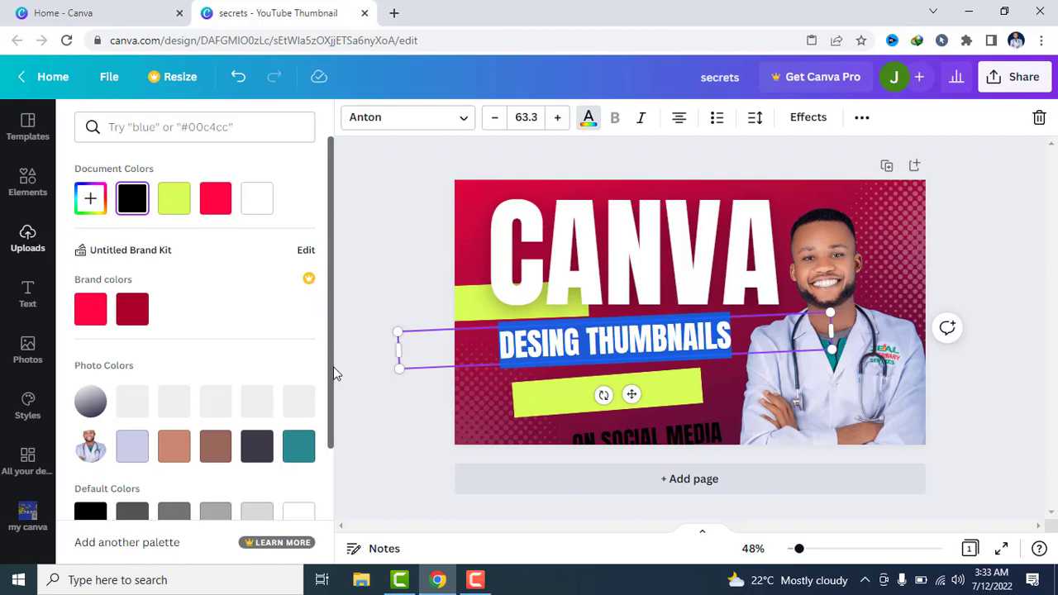
{"action": "left_click", "coordinate": [132, 308]}
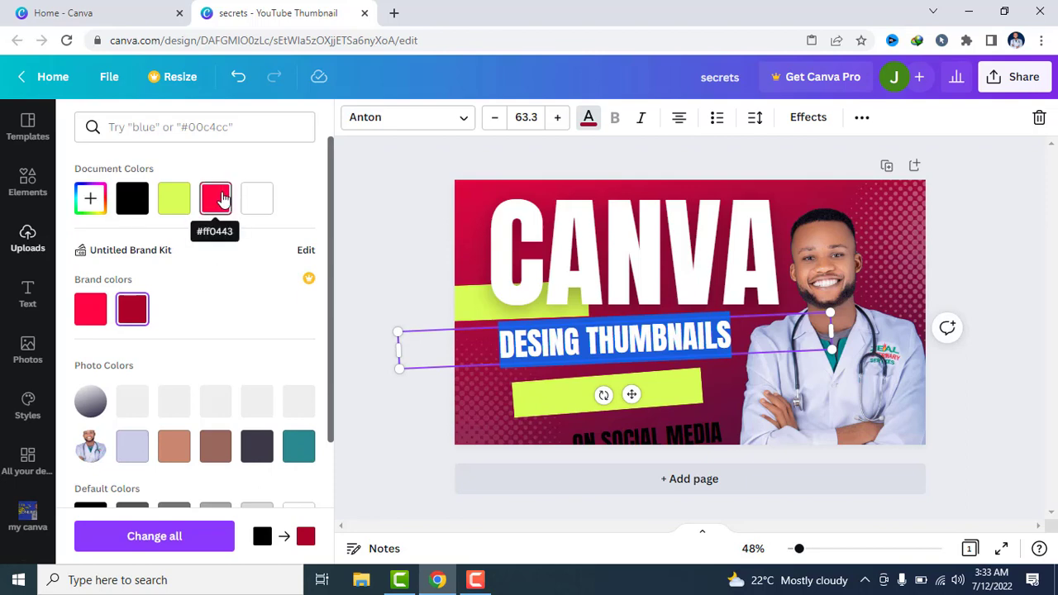
{"action": "left_click", "coordinate": [262, 200]}
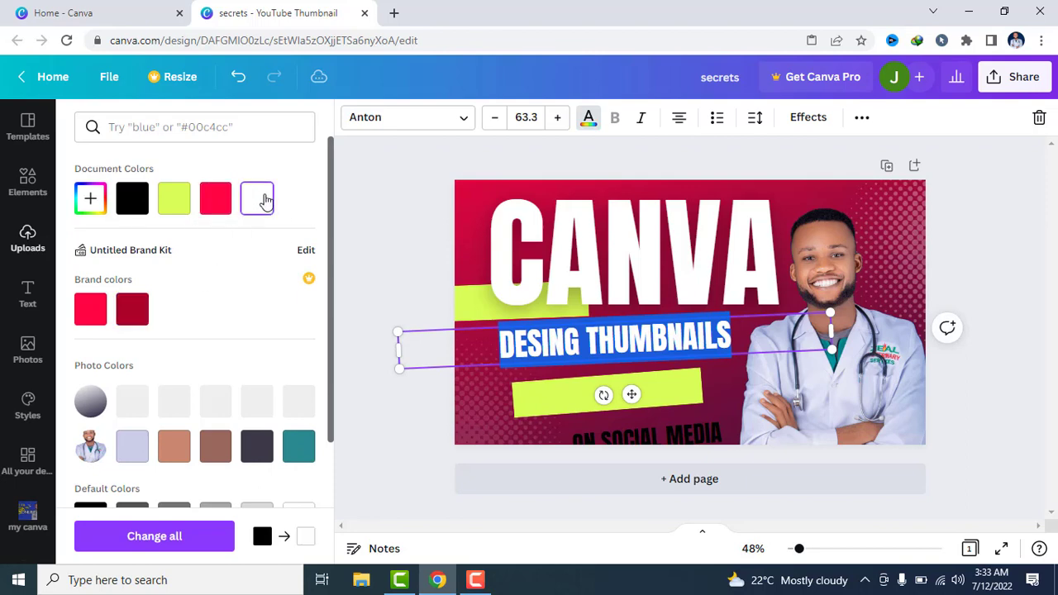
Move the lower green banner up to the left edge behind the CANVA headline, above the other banner
{"action": "key", "text": "Escape"}
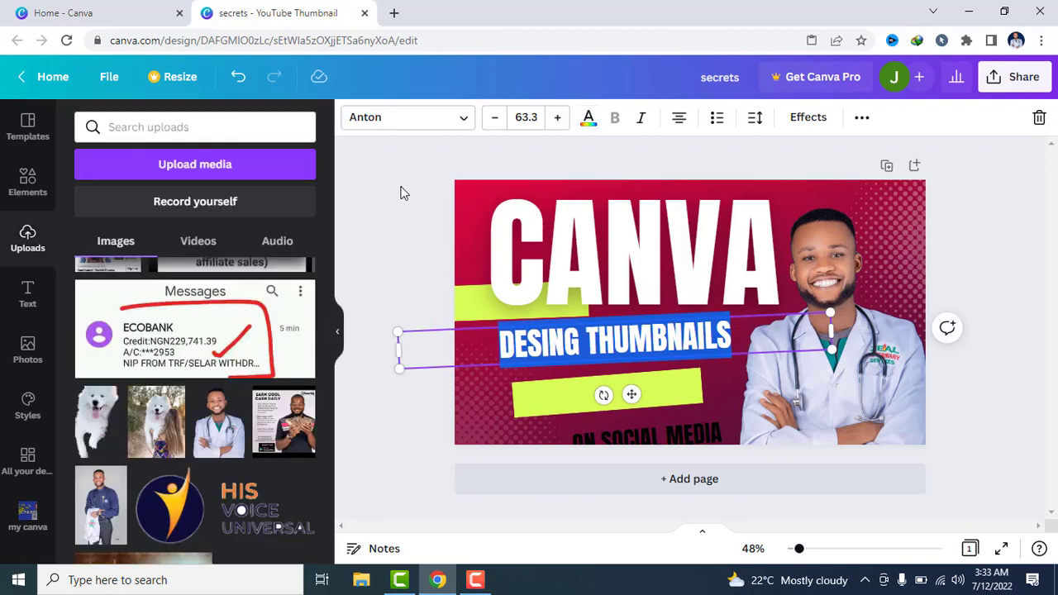
{"action": "left_click", "coordinate": [403, 193]}
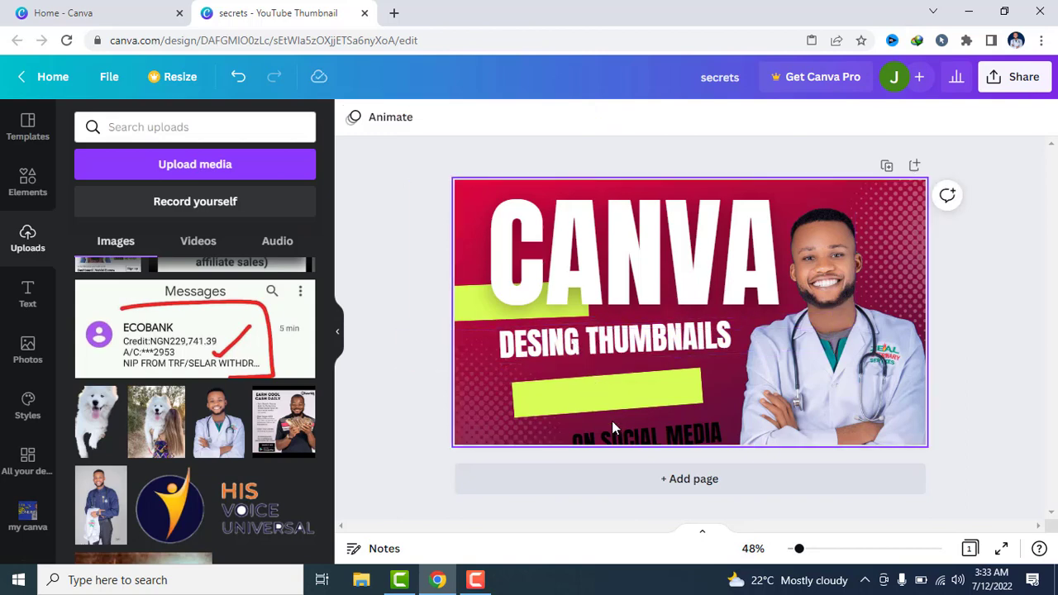
{"action": "left_click", "coordinate": [575, 378]}
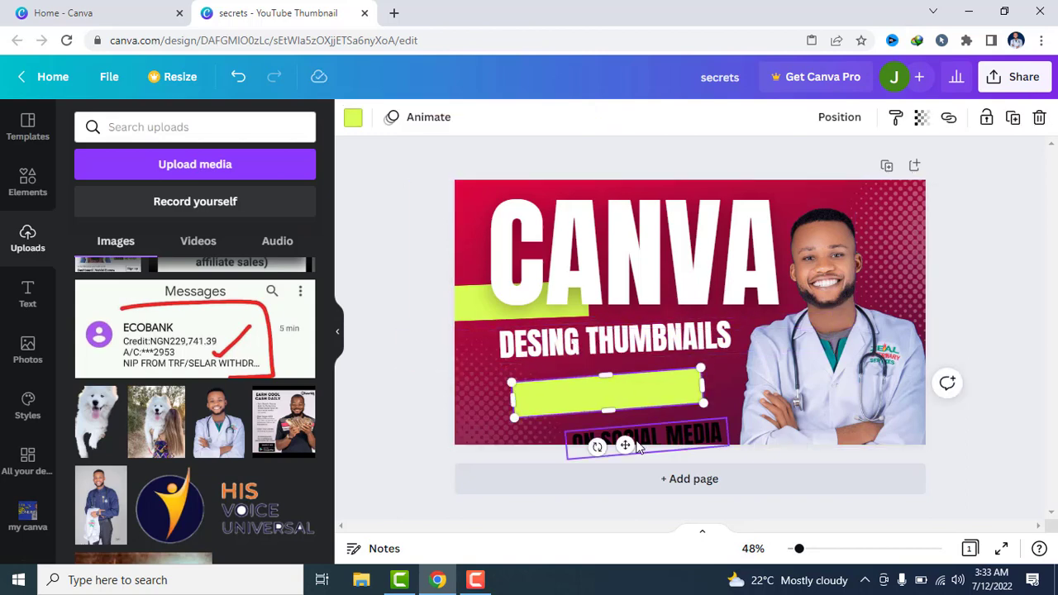
{"action": "left_click_drag", "start_coordinate": [625, 446], "coordinate": [470, 238]}
{"action": "left_click", "coordinate": [432, 186]}
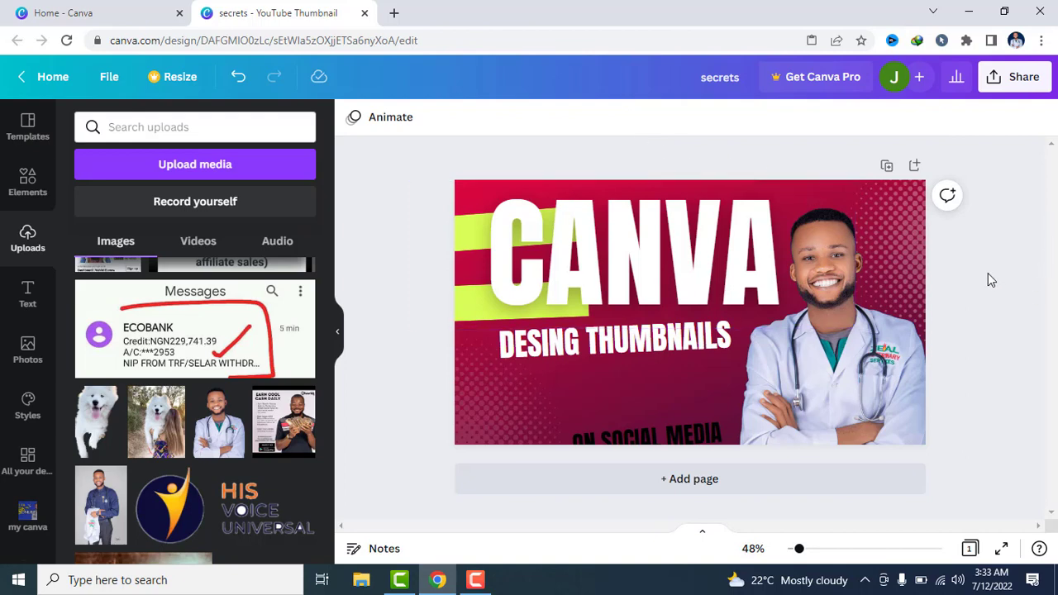
Narrow the DESING THUMBNAILS text box to fit its line, shift it to the canvas's left edge and scale it to font size 64.6
{"action": "double_click", "coordinate": [659, 444]}
{"action": "left_click", "coordinate": [615, 344]}
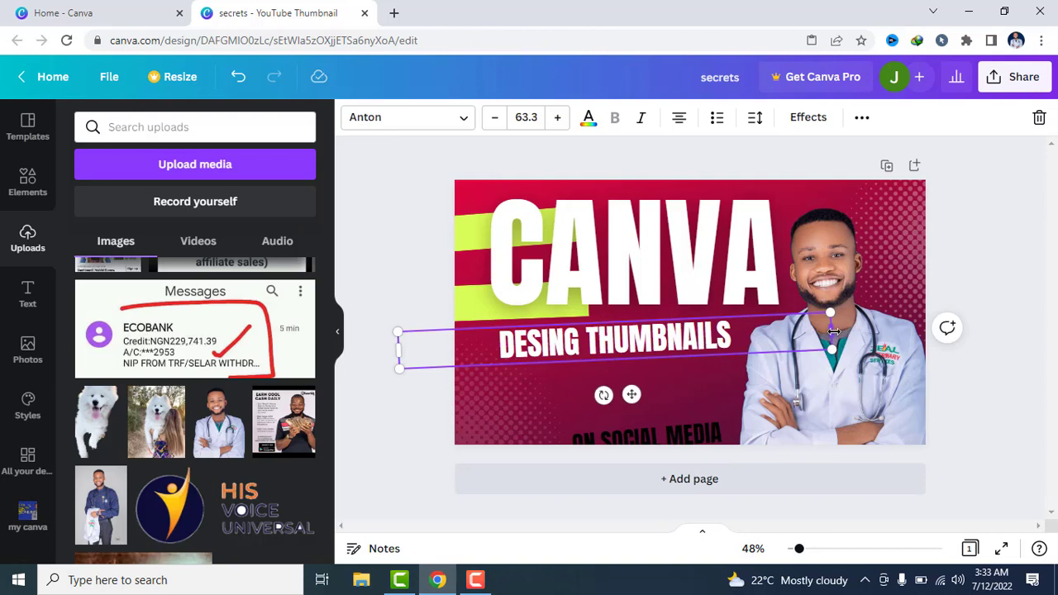
{"action": "left_click_drag", "start_coordinate": [832, 330], "coordinate": [649, 342]}
{"action": "left_click_drag", "start_coordinate": [488, 347], "coordinate": [567, 347]}
{"action": "left_click_drag", "start_coordinate": [574, 348], "coordinate": [583, 348]}
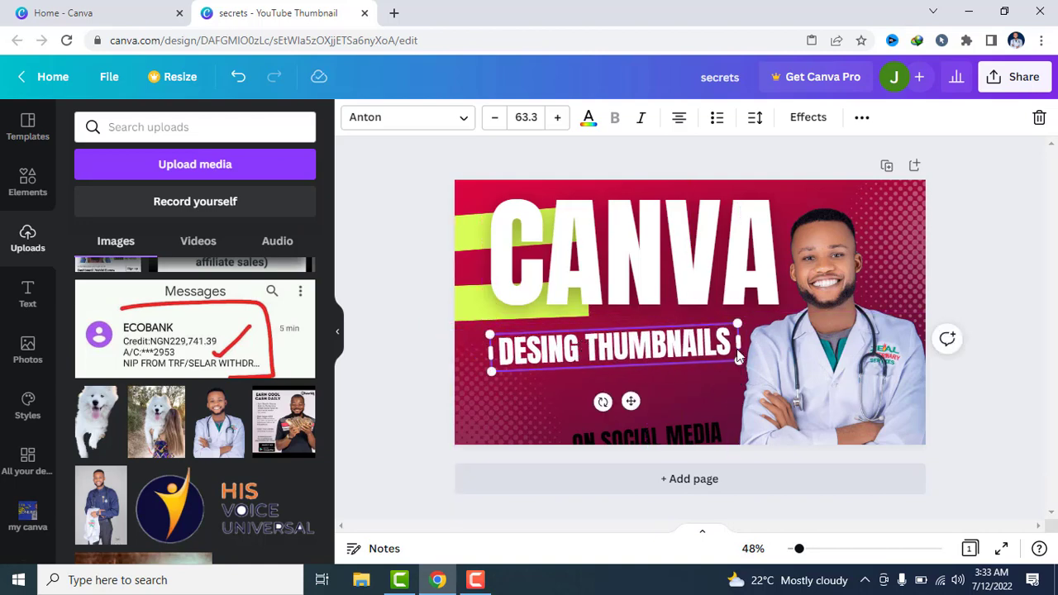
{"action": "left_click_drag", "start_coordinate": [739, 359], "coordinate": [819, 370]}
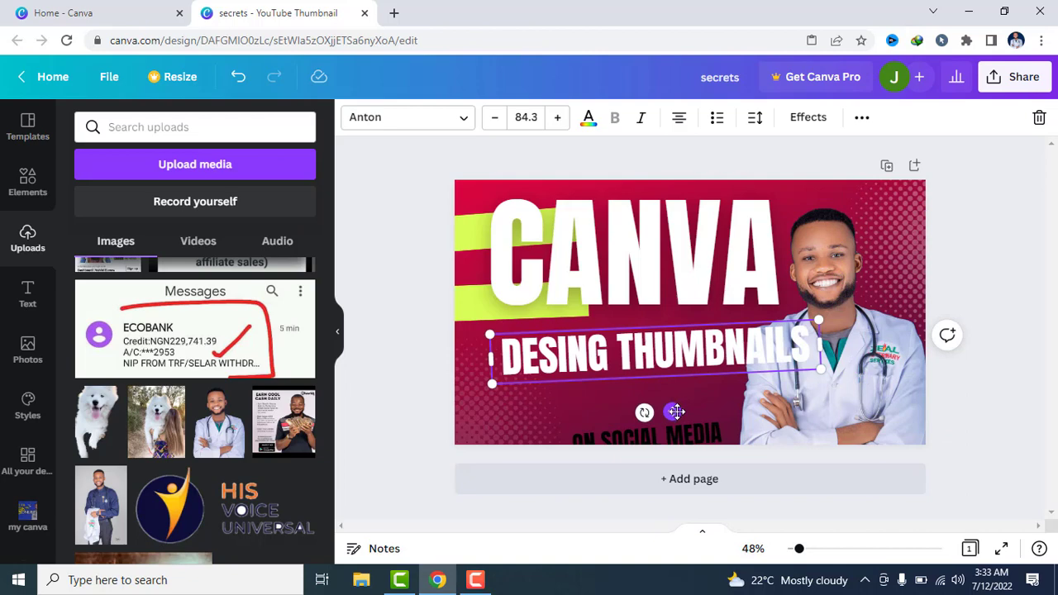
{"action": "left_click_drag", "start_coordinate": [672, 412], "coordinate": [634, 411]}
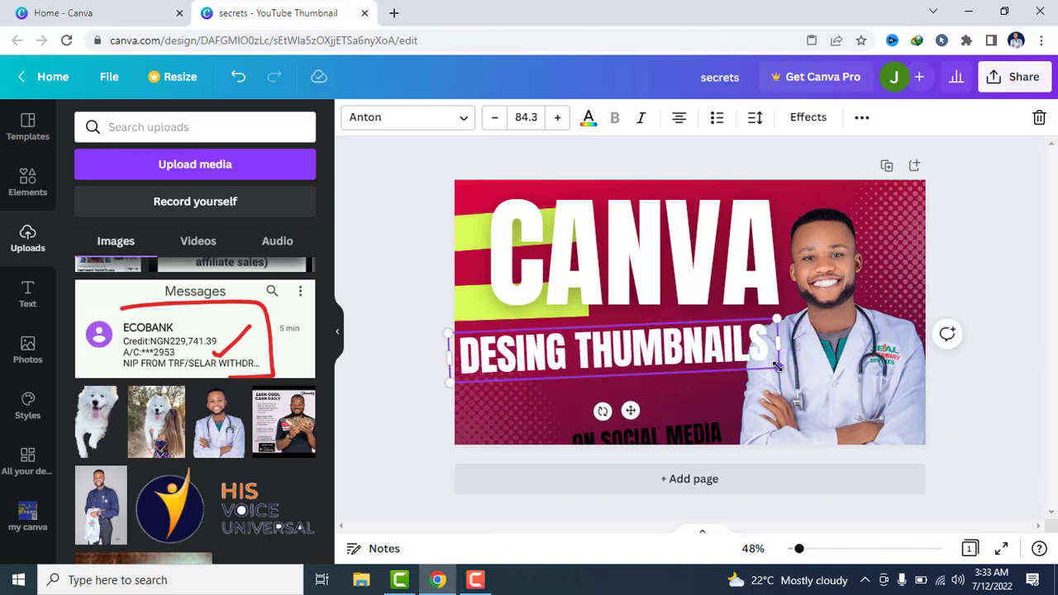
{"action": "left_click_drag", "start_coordinate": [778, 367], "coordinate": [700, 376]}
{"action": "left_click", "coordinate": [476, 581]}
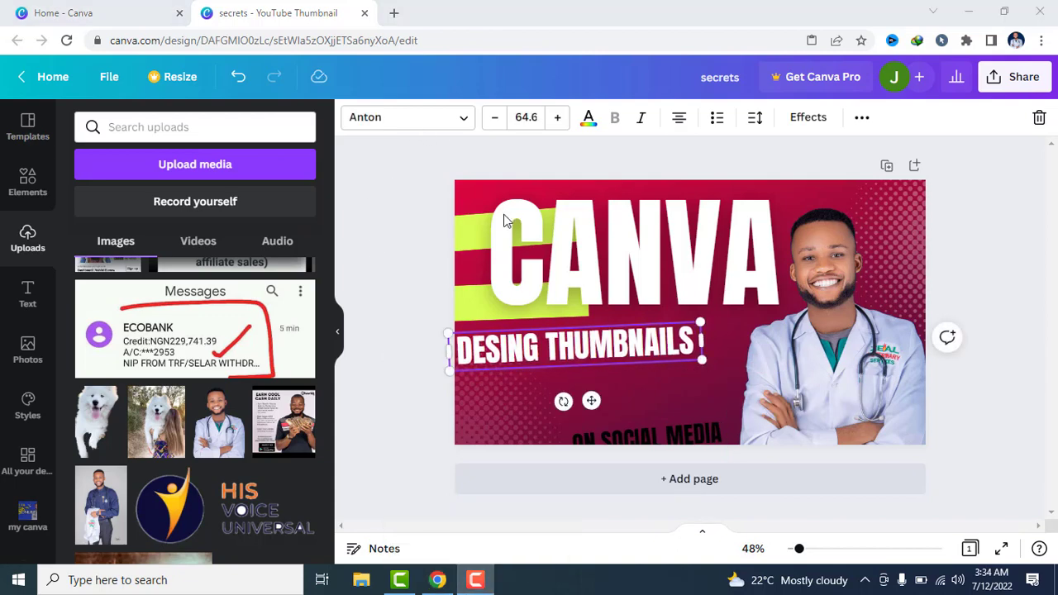
Replace the DESING THUMBNAILS text with EASY
{"action": "left_click", "coordinate": [548, 351]}
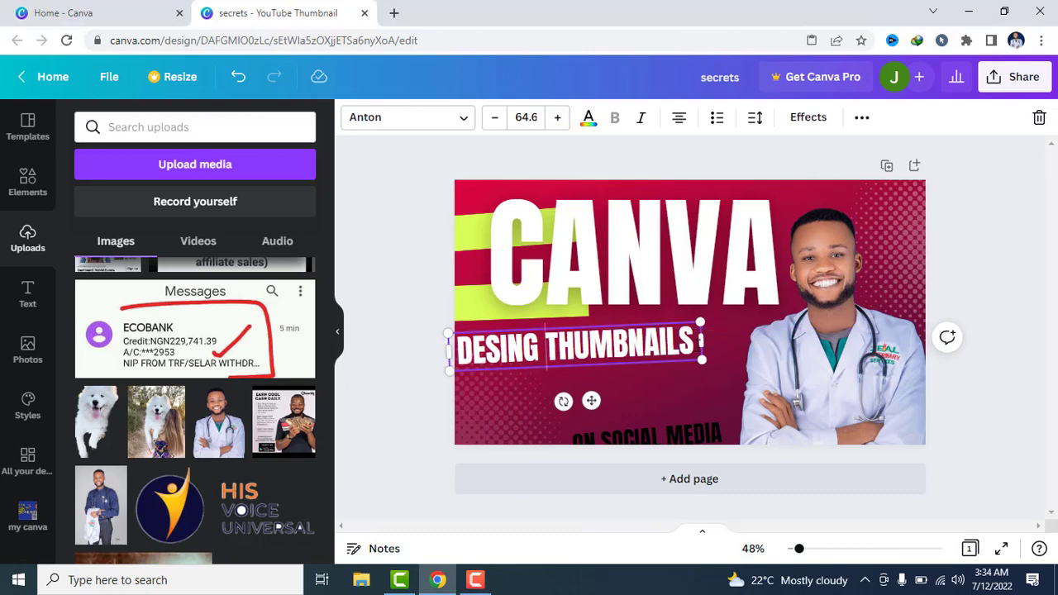
{"action": "key", "text": "BackSpace"}
{"action": "key", "text": "BackSpace"}
{"action": "key", "text": "BackSpace"}
{"action": "key", "text": "BackSpace"}
{"action": "key", "text": "BackSpace"}
{"action": "key", "text": "BackSpace"}
{"action": "key", "text": "BackSpace"}
{"action": "key", "text": "BackSpace"}
{"action": "key", "text": "BackSpace"}
{"action": "key", "text": "BackSpace"}
{"action": "key", "text": "BackSpace"}
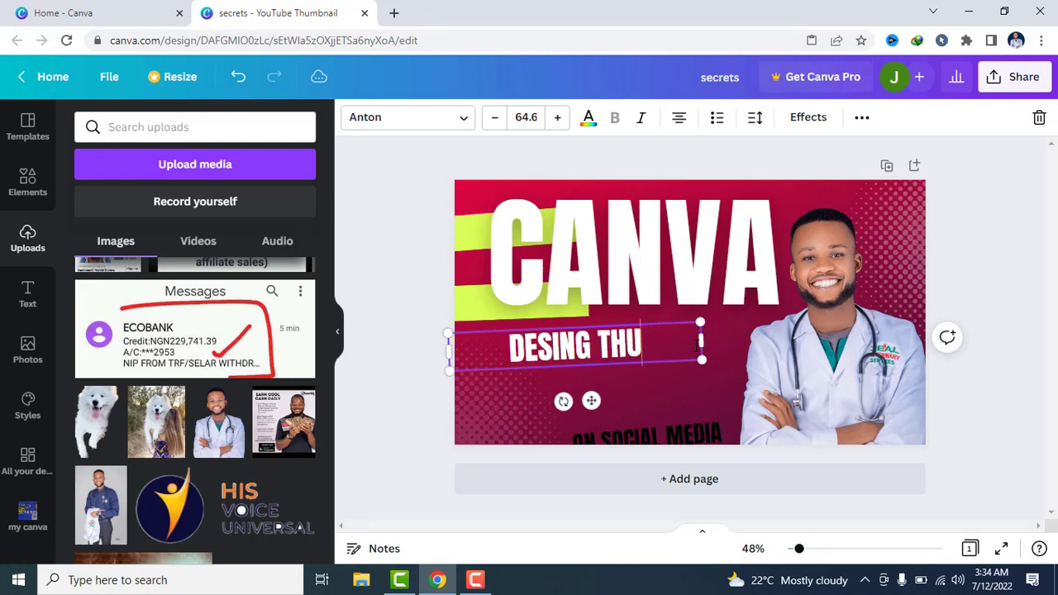
{"action": "key", "text": "BackSpace"}
{"action": "key", "text": "BackSpace"}
{"action": "key", "text": "BackSpace"}
{"action": "key", "text": "BackSpace"}
{"action": "key", "text": "BackSpace"}
{"action": "key", "text": "BackSpace"}
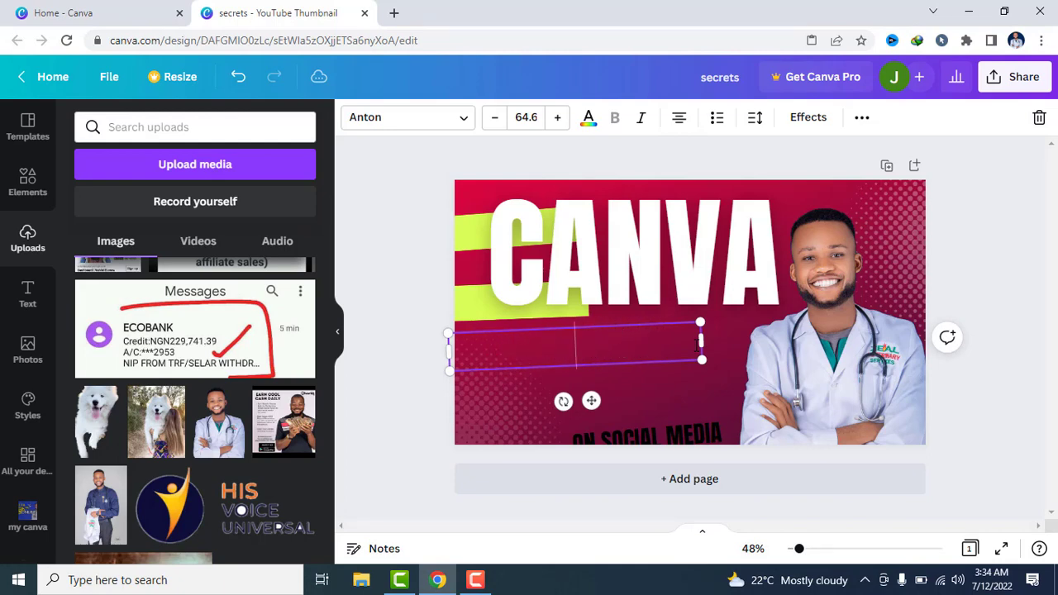
{"action": "type", "text": "EASY"}
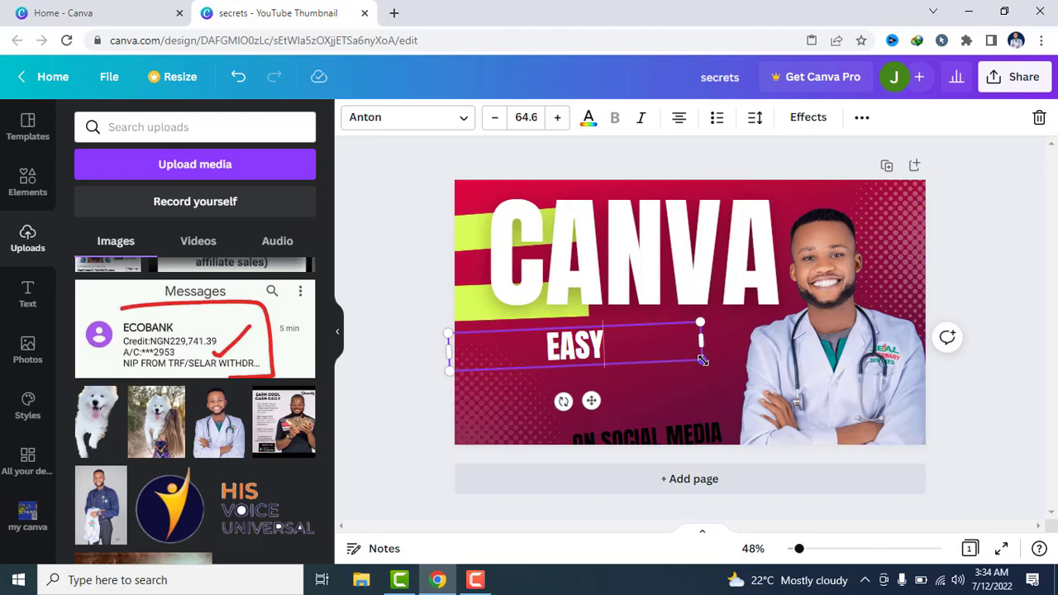
Enlarge the EASY text to font size 121, narrow its box around the word and centre it beneath the CANVA headline
{"action": "left_click_drag", "start_coordinate": [701, 360], "coordinate": [924, 447]}
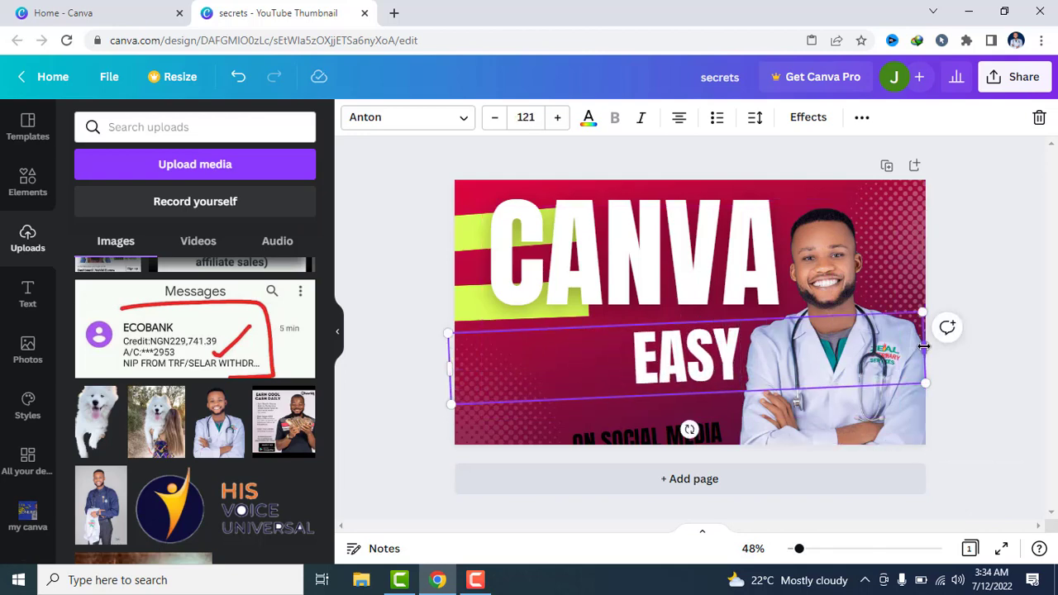
{"action": "left_click_drag", "start_coordinate": [926, 354], "coordinate": [613, 351]}
{"action": "left_click_drag", "start_coordinate": [530, 368], "coordinate": [625, 332]}
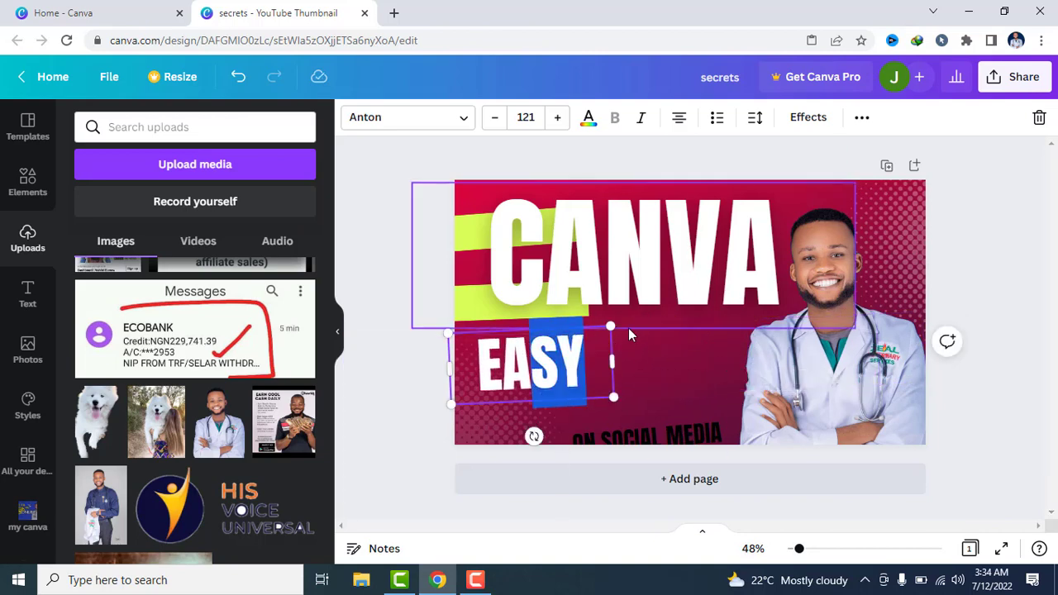
{"action": "left_click", "coordinate": [638, 354]}
{"action": "left_click", "coordinate": [519, 377]}
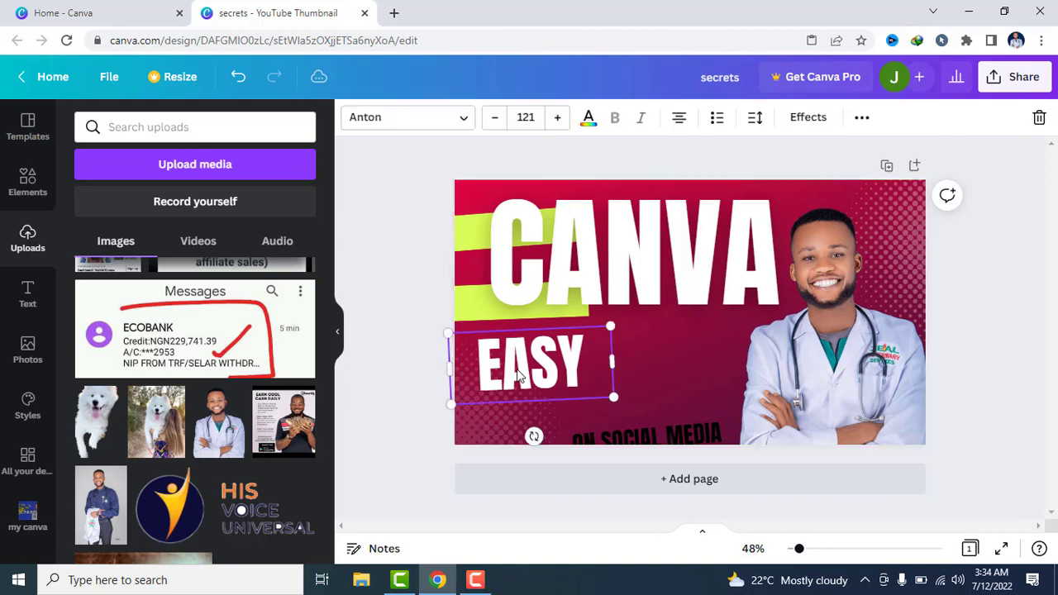
{"action": "left_click_drag", "start_coordinate": [519, 376], "coordinate": [619, 351]}
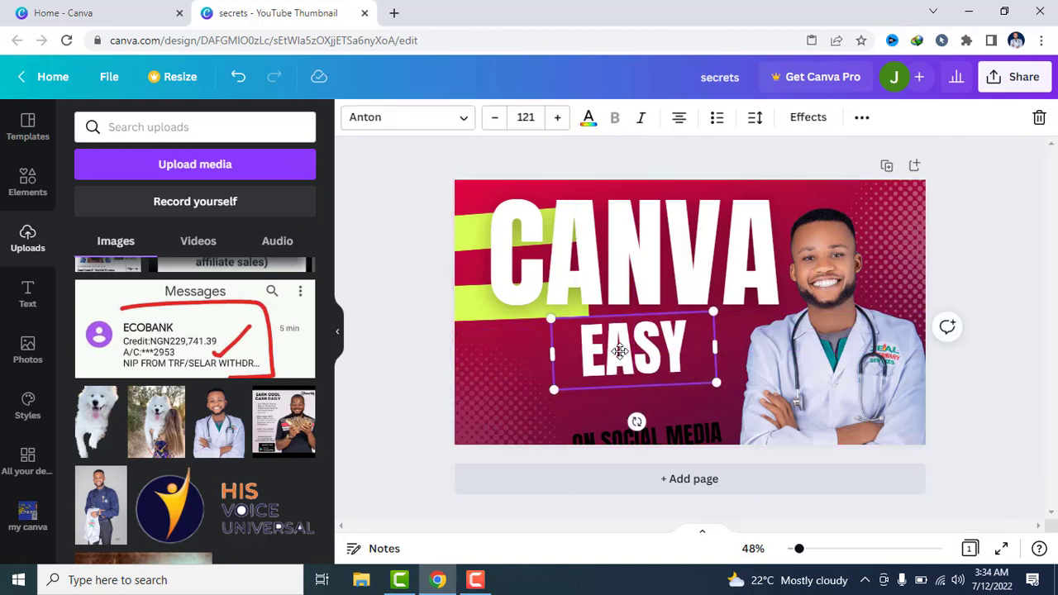
{"action": "left_click", "coordinate": [1034, 256]}
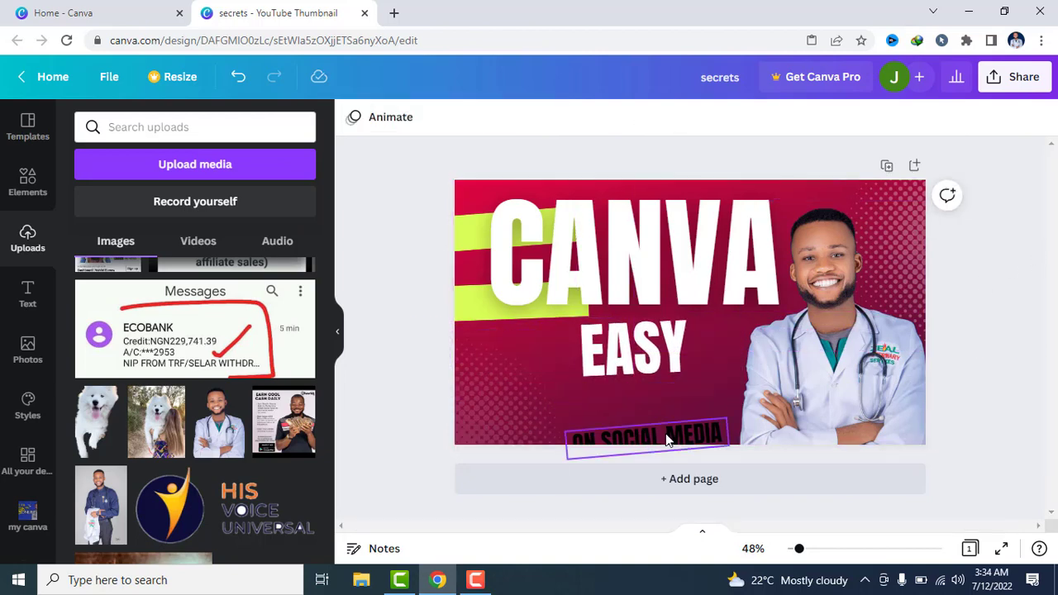
Move the ON SOCIAL MEDIA text up beneath EASY and replace its wording with THUMBNAILS
{"action": "left_click", "coordinate": [666, 433]}
{"action": "left_click_drag", "start_coordinate": [665, 433], "coordinate": [655, 390]}
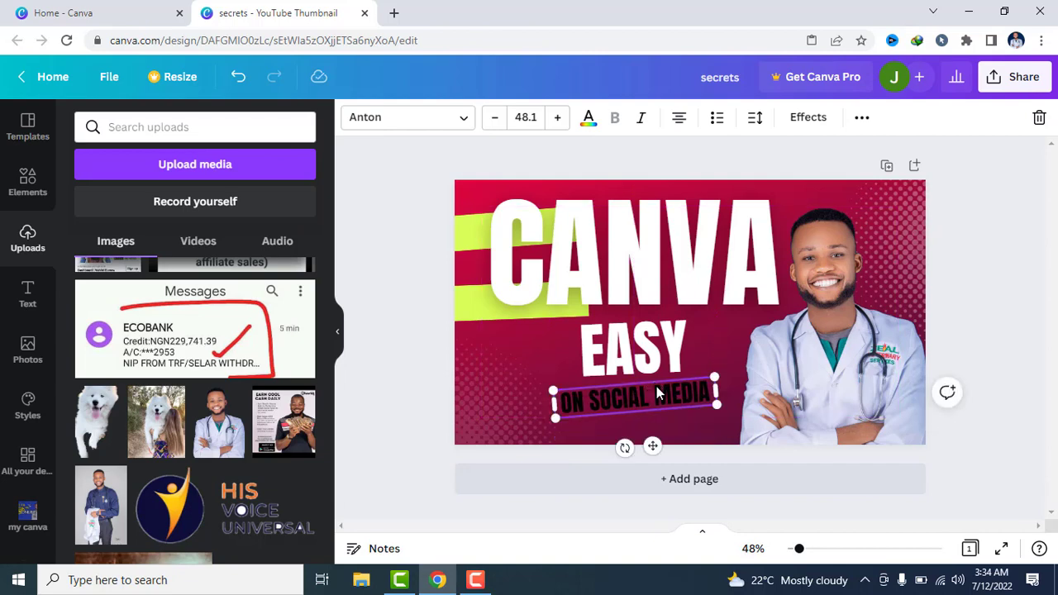
{"action": "double_click", "coordinate": [701, 392]}
{"action": "key", "text": "BackSpace"}
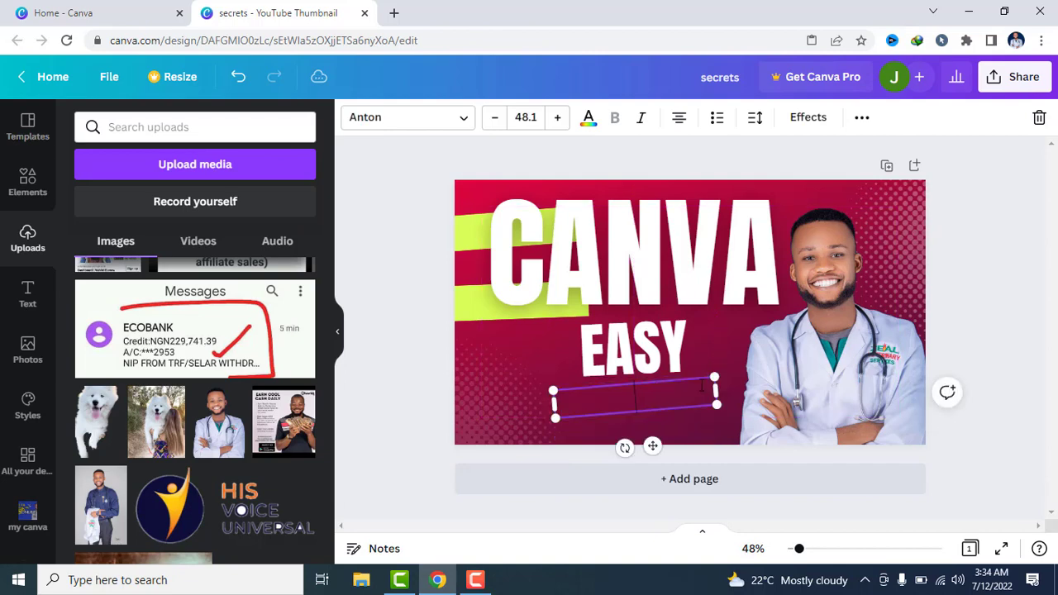
{"action": "type", "text": "THUY"}
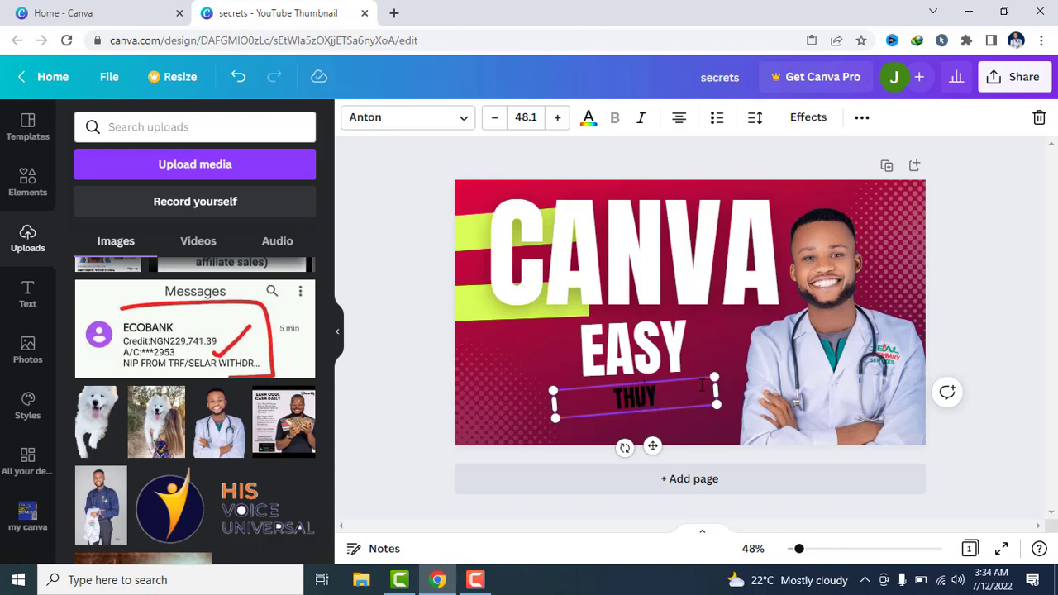
{"action": "key", "text": "BackSpace"}
{"action": "type", "text": "MBN"}
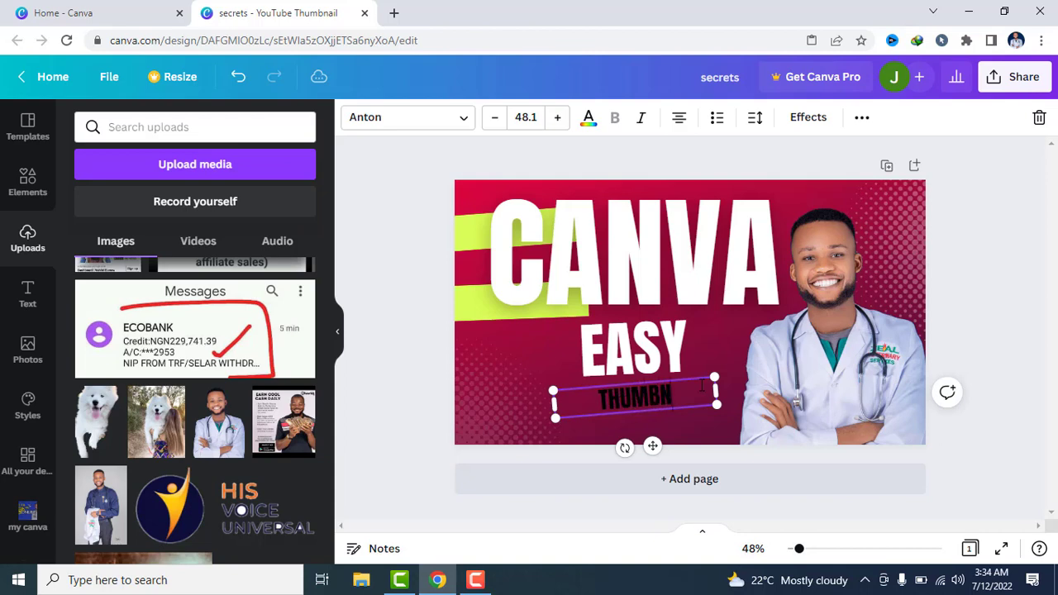
{"action": "type", "text": "AILS"}
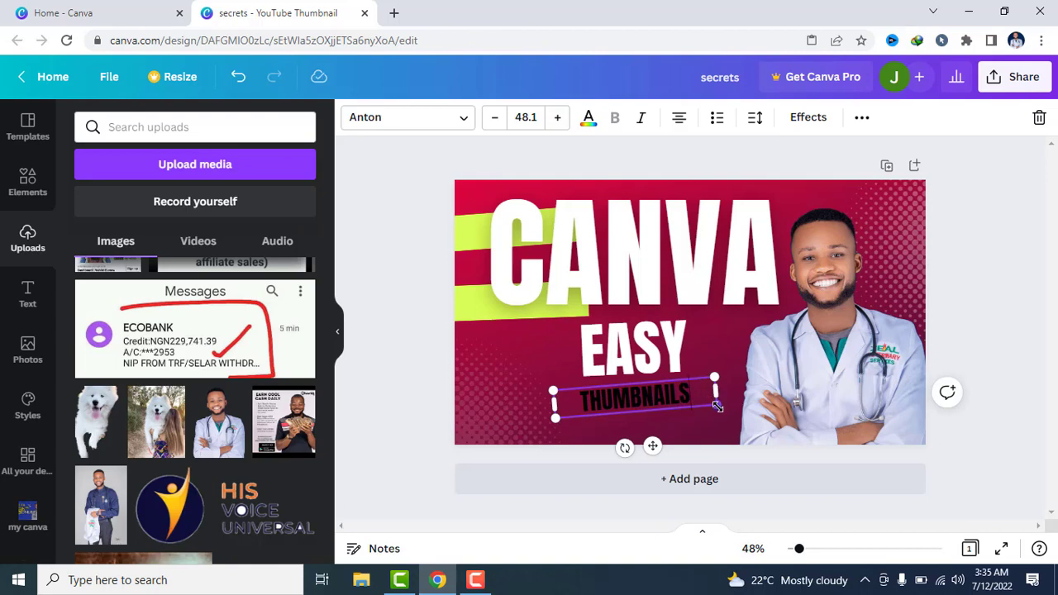
Enlarge the THUMBNAILS text to font size 130 and stack it beneath EASY, nudging EASY up closer to the CANVA headline
{"action": "left_click_drag", "start_coordinate": [717, 406], "coordinate": [990, 478]}
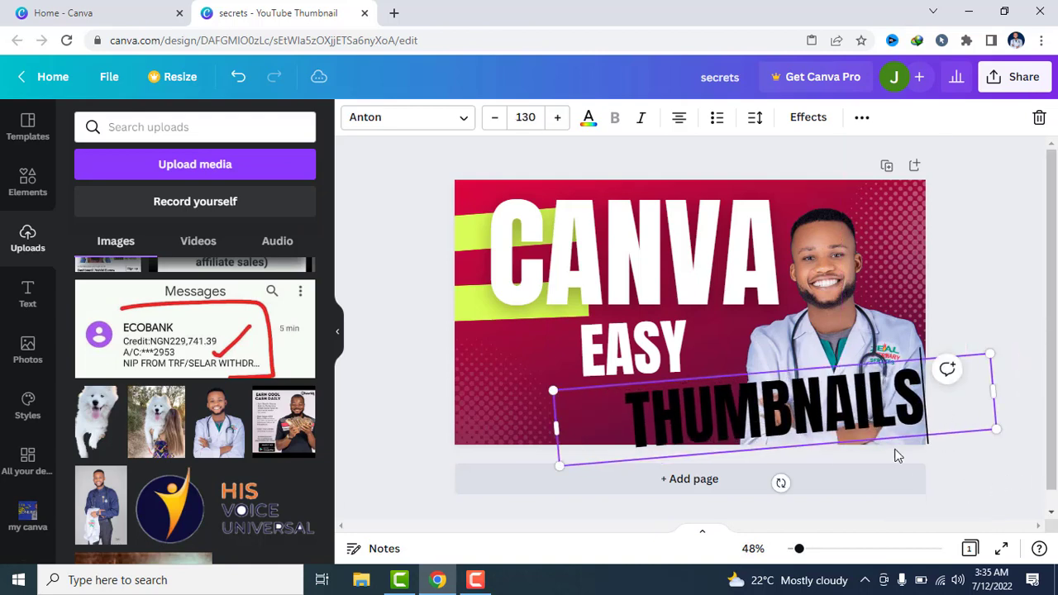
{"action": "left_click_drag", "start_coordinate": [855, 417], "coordinate": [764, 419]}
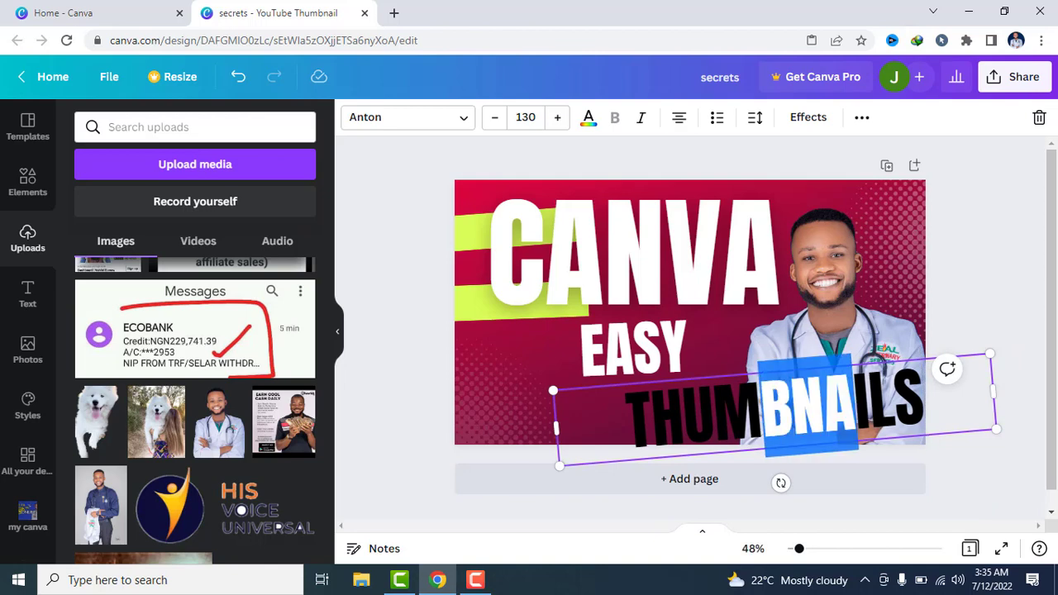
{"action": "left_click", "coordinate": [1011, 476]}
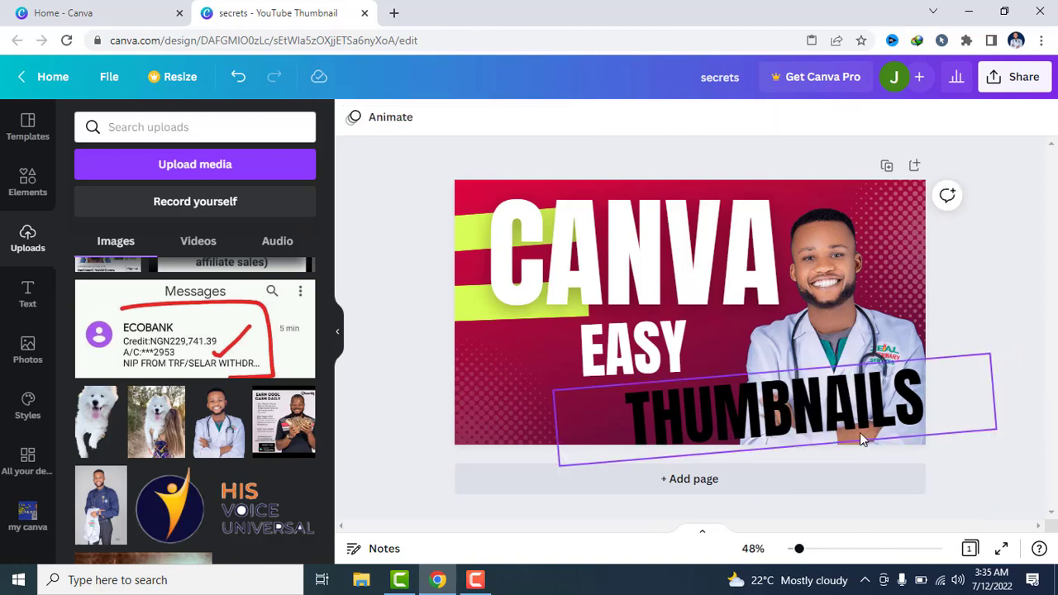
{"action": "left_click_drag", "start_coordinate": [831, 423], "coordinate": [697, 416]}
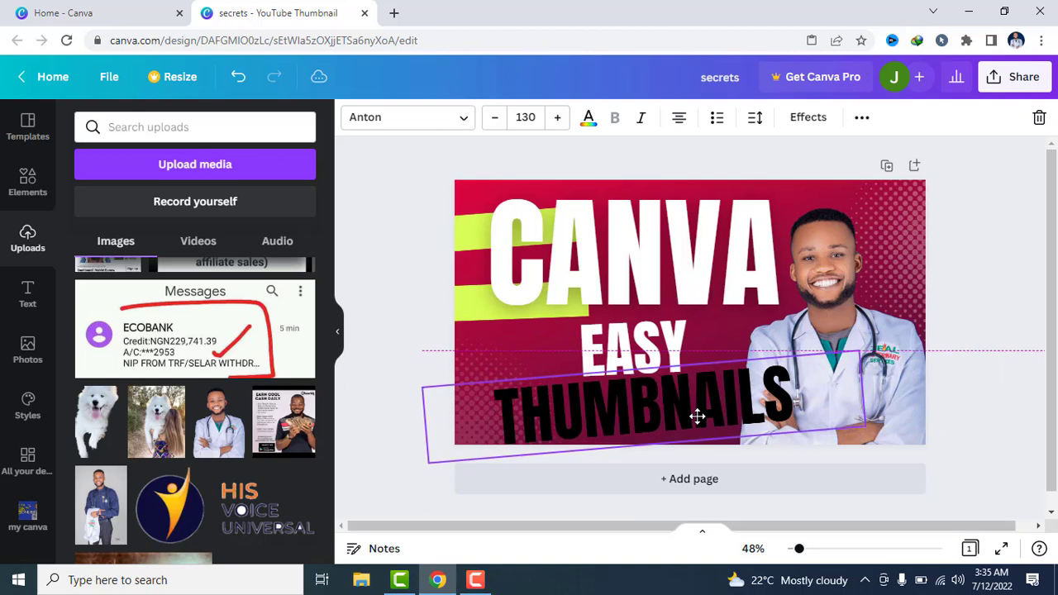
{"action": "left_click", "coordinate": [632, 339]}
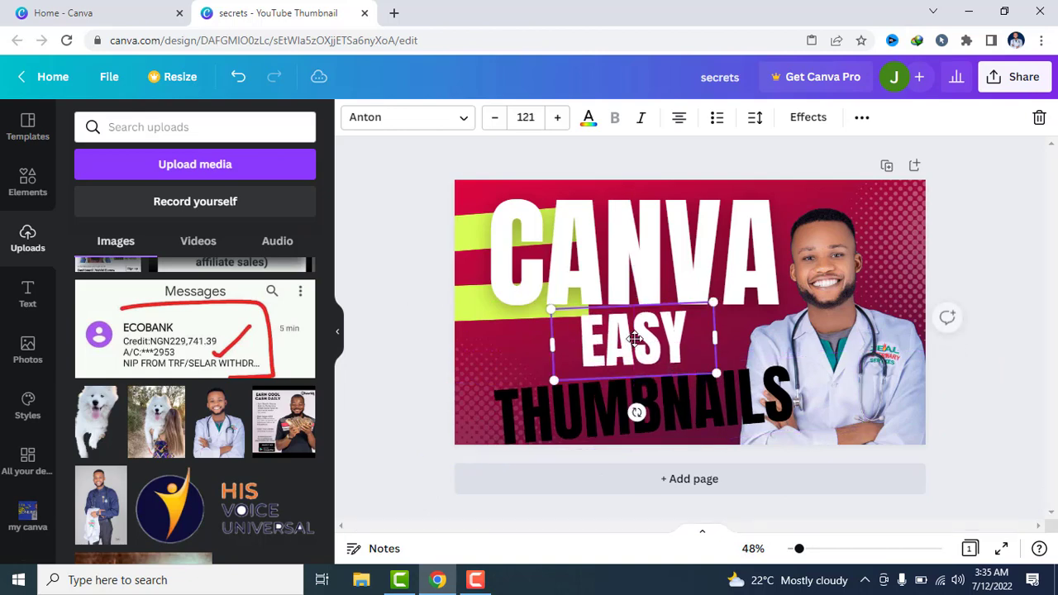
{"action": "left_click_drag", "start_coordinate": [664, 407], "coordinate": [646, 397]}
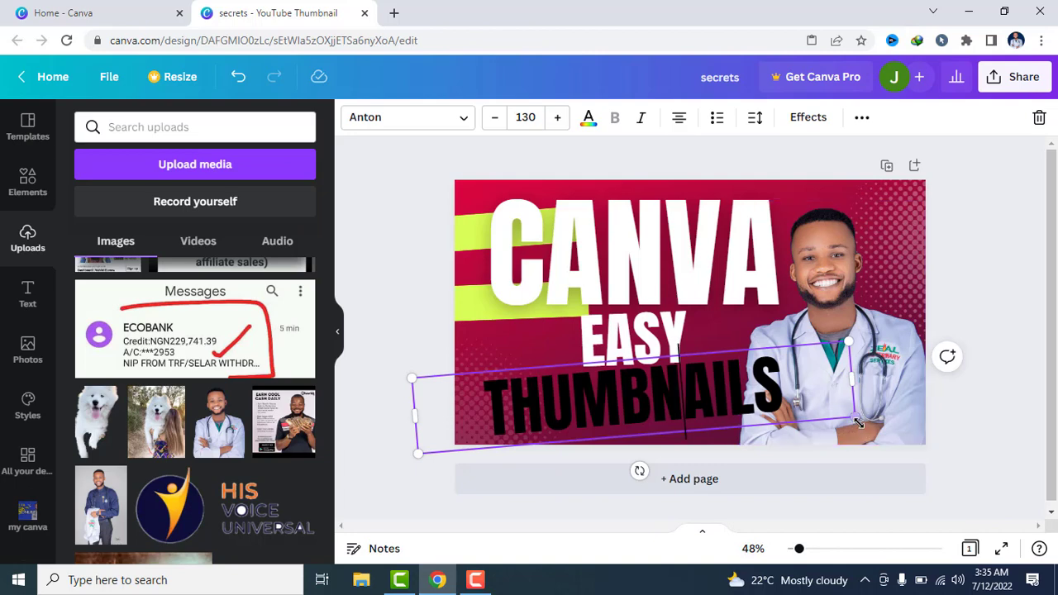
Reduce the THUMBNAILS text to font size 109 and centre it beneath EASY, clear of most of the photo
{"action": "left_click_drag", "start_coordinate": [856, 419], "coordinate": [789, 406]}
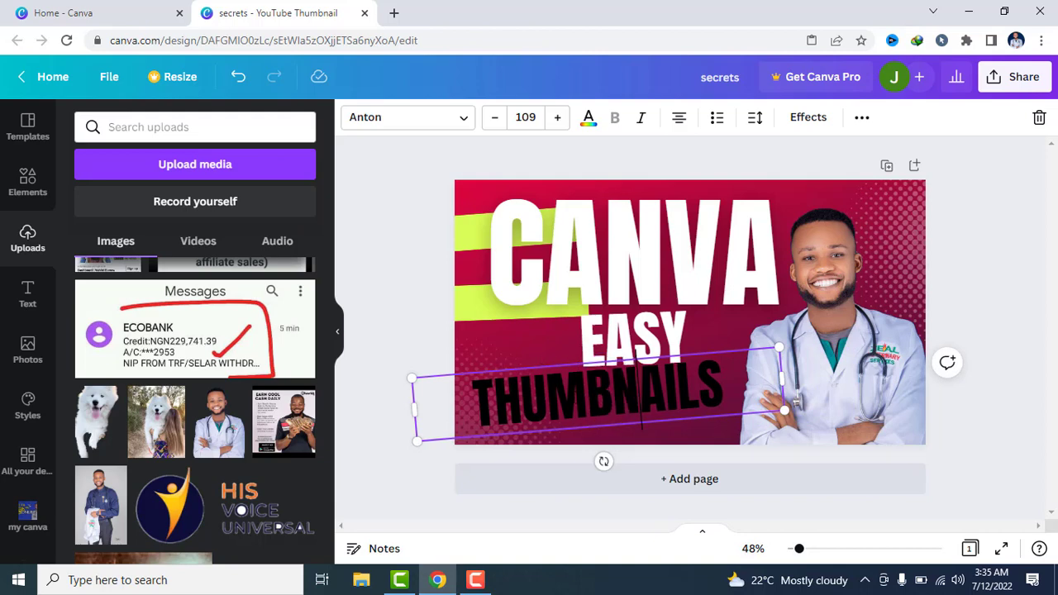
{"action": "key", "text": "Left"}
{"action": "key", "text": "Left"}
{"action": "key", "text": "shift+End"}
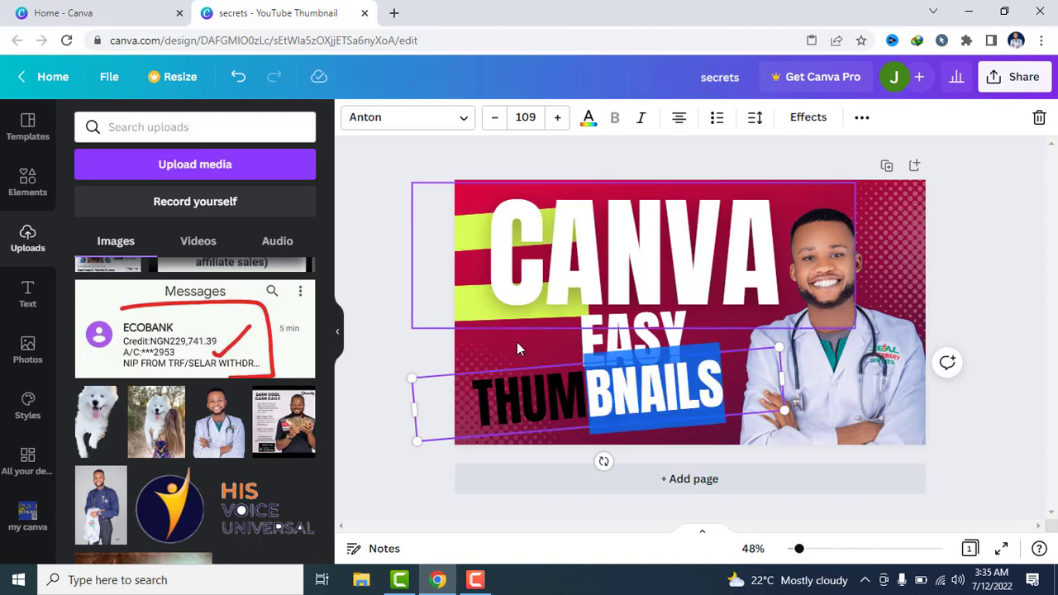
{"action": "left_click", "coordinate": [516, 341]}
{"action": "left_click_drag", "start_coordinate": [549, 402], "coordinate": [579, 403]}
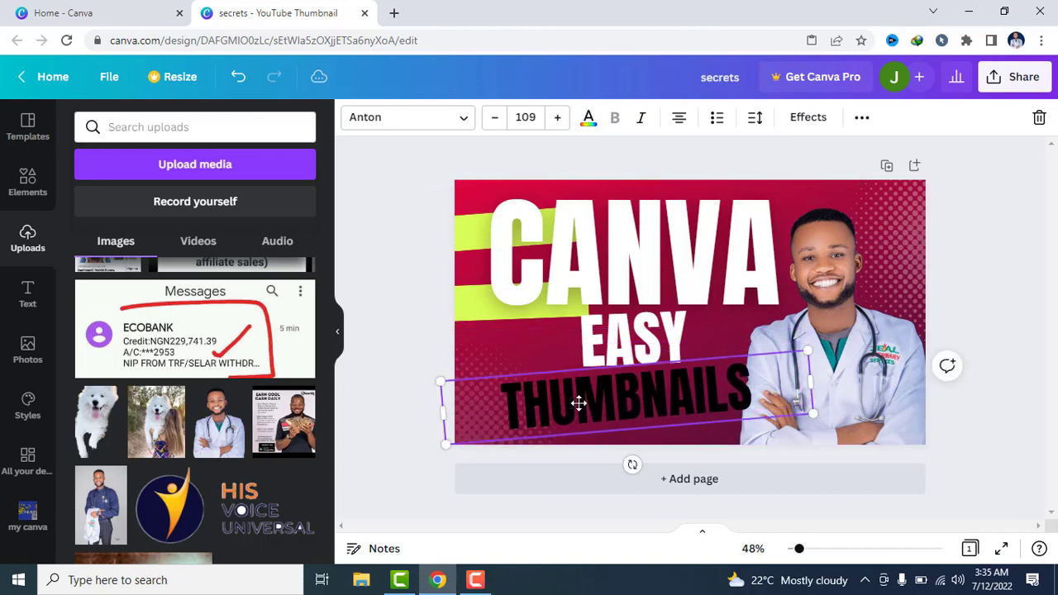
{"action": "left_click", "coordinate": [997, 243]}
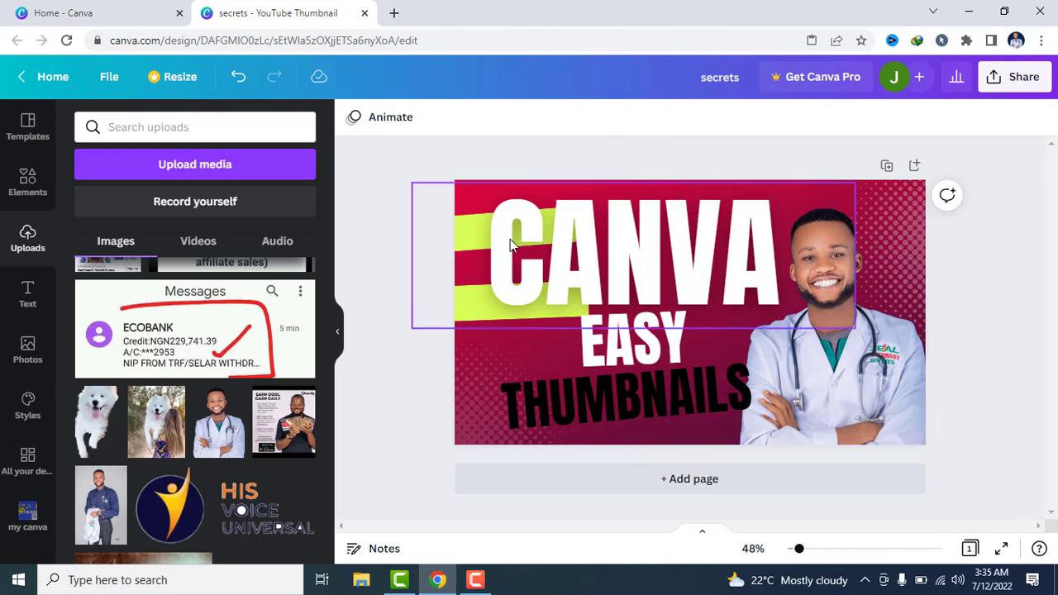
{"action": "left_click", "coordinate": [465, 240]}
{"action": "left_click", "coordinate": [346, 227]}
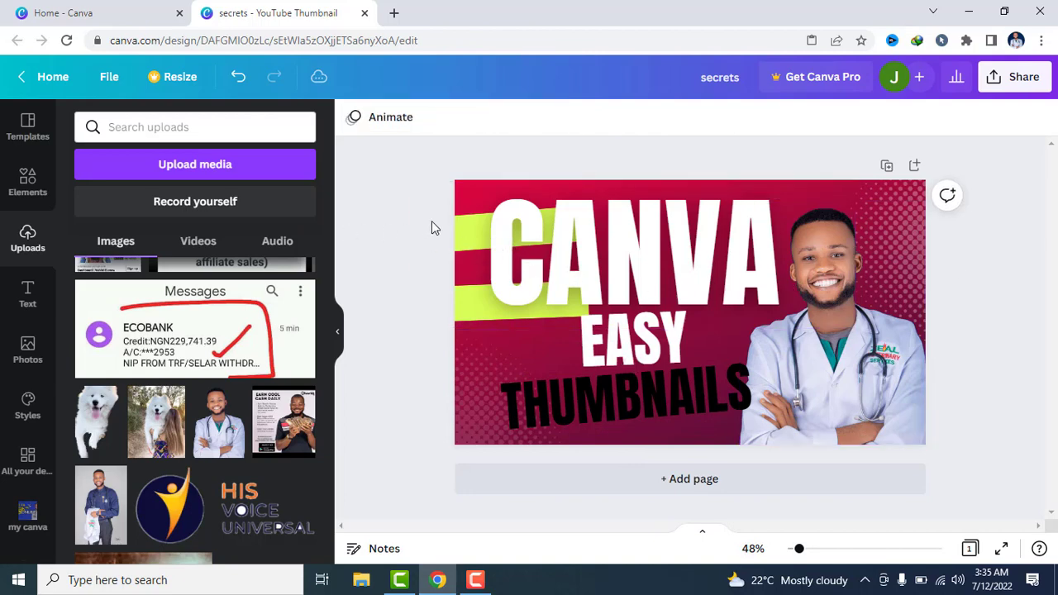
{"action": "left_click", "coordinate": [461, 238]}
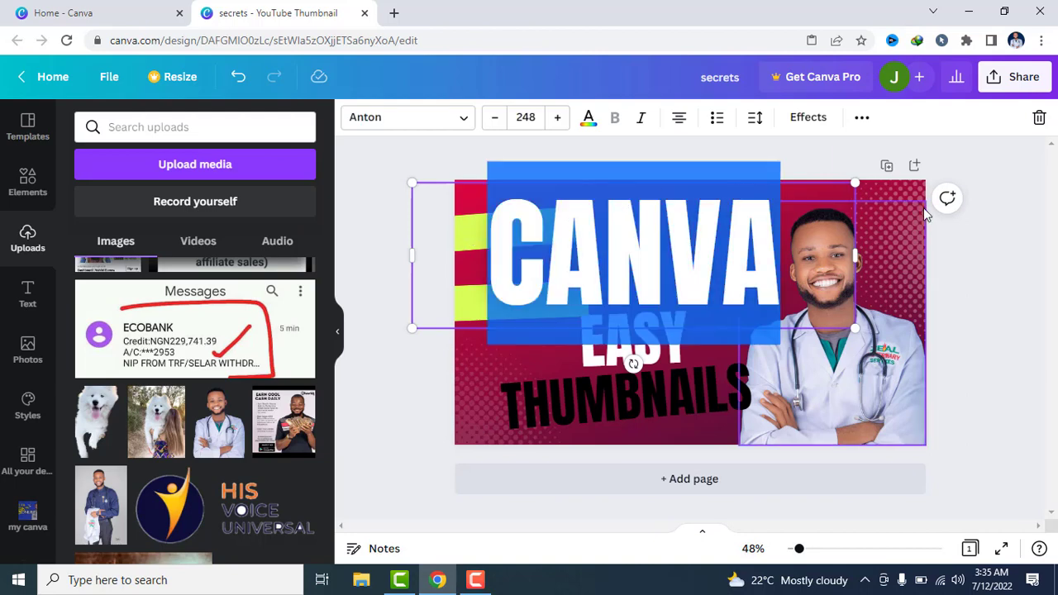
{"action": "left_click", "coordinate": [959, 244]}
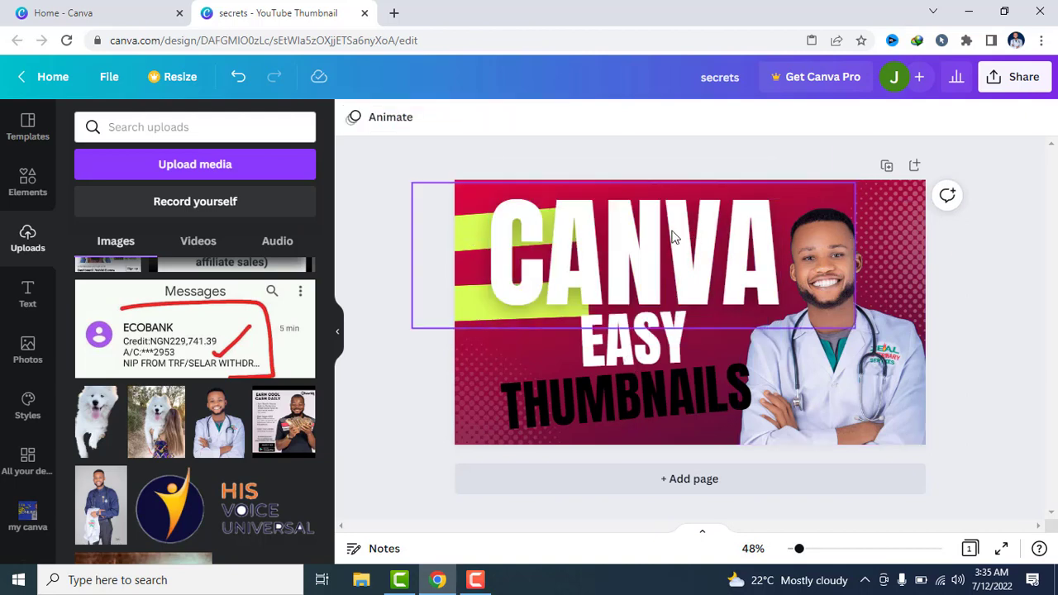
{"action": "left_click_drag", "start_coordinate": [538, 236], "coordinate": [732, 238]}
{"action": "left_click", "coordinate": [517, 216]}
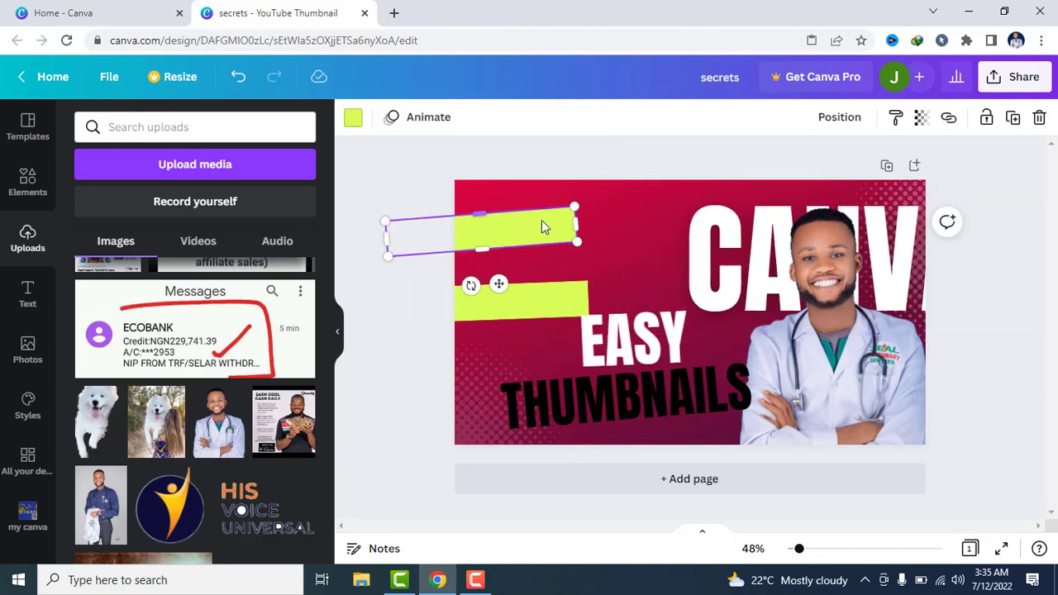
{"action": "mouse_move", "coordinate": [470, 287]}
{"action": "left_mouse_down"}
{"action": "mouse_move", "coordinate": [455, 291]}
{"action": "mouse_move", "coordinate": [480, 296]}
{"action": "mouse_move", "coordinate": [470, 285]}
{"action": "left_mouse_up"}
{"action": "mouse_move", "coordinate": [745, 243]}
{"action": "left_mouse_down"}
{"action": "mouse_move", "coordinate": [539, 238]}
{"action": "mouse_move", "coordinate": [758, 250]}
{"action": "left_mouse_up"}
{"action": "left_click", "coordinate": [699, 253]}
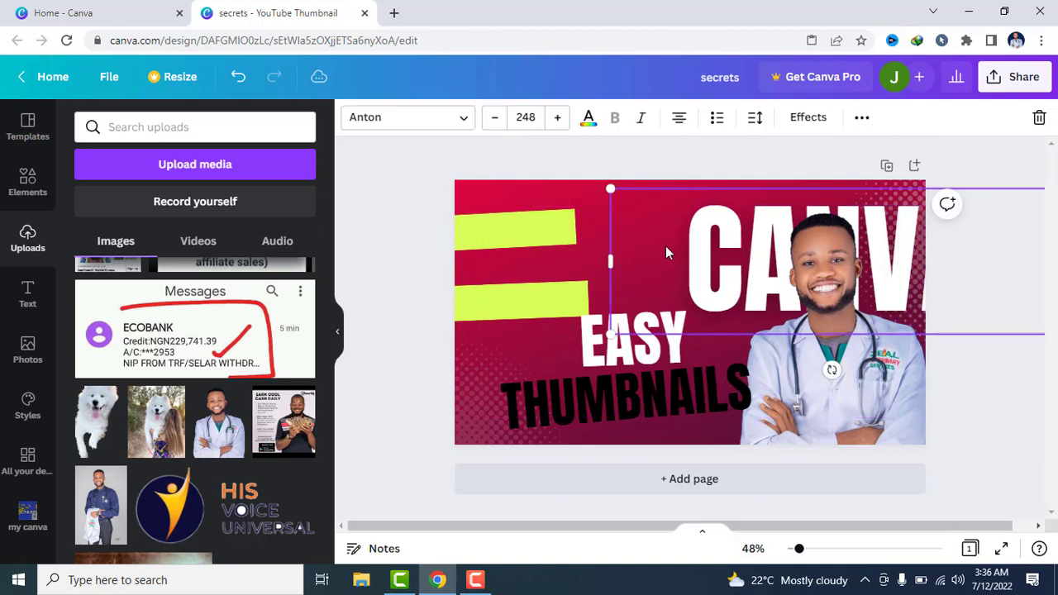
{"action": "left_click_drag", "start_coordinate": [667, 253], "coordinate": [501, 253]}
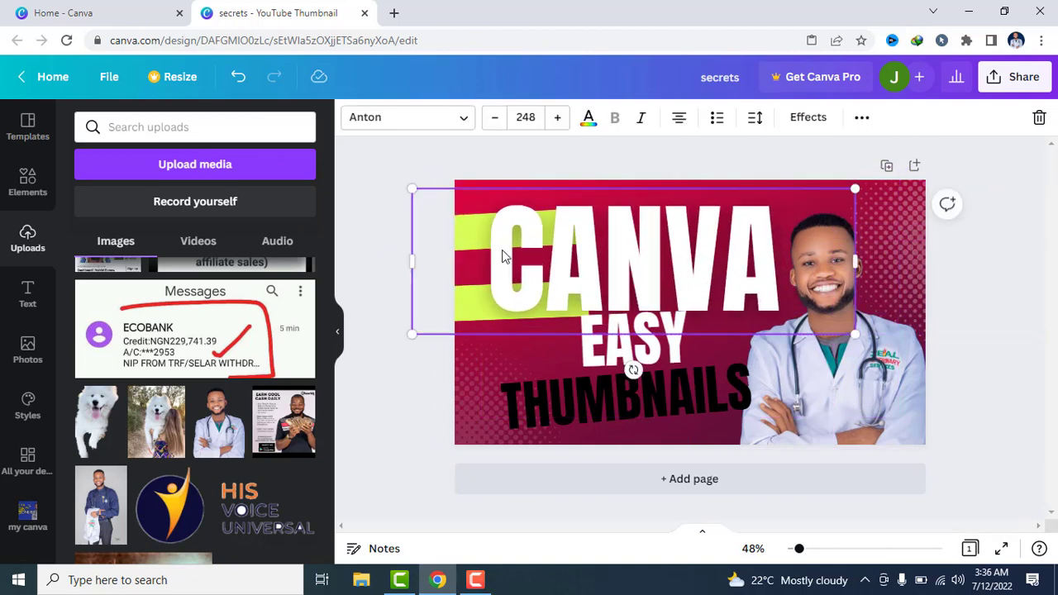
{"action": "left_click", "coordinate": [999, 267]}
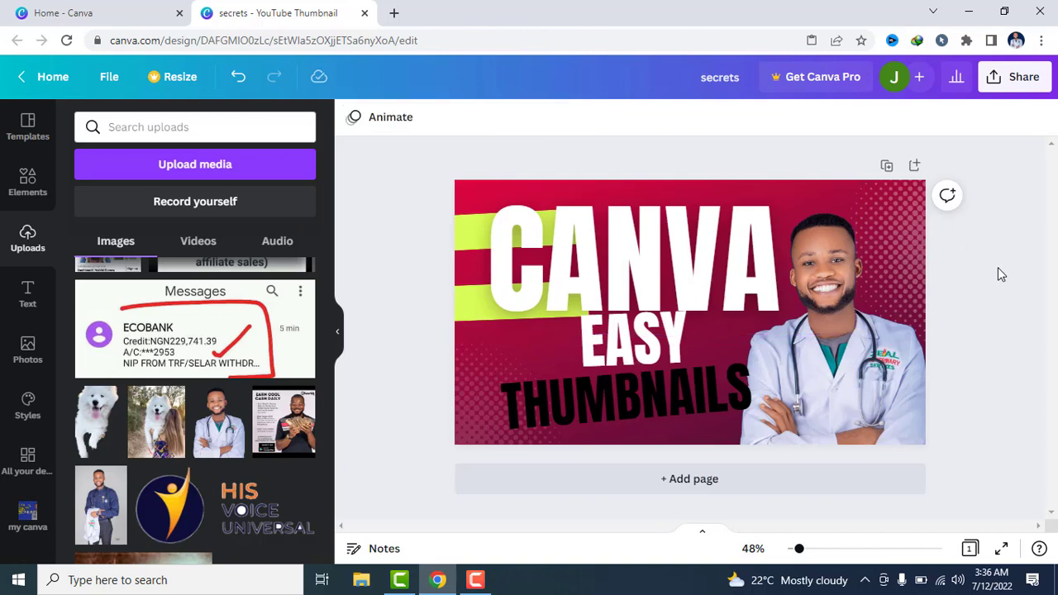
Try the lime green document colour on the THUMBNAILS text
{"action": "left_click", "coordinate": [660, 403]}
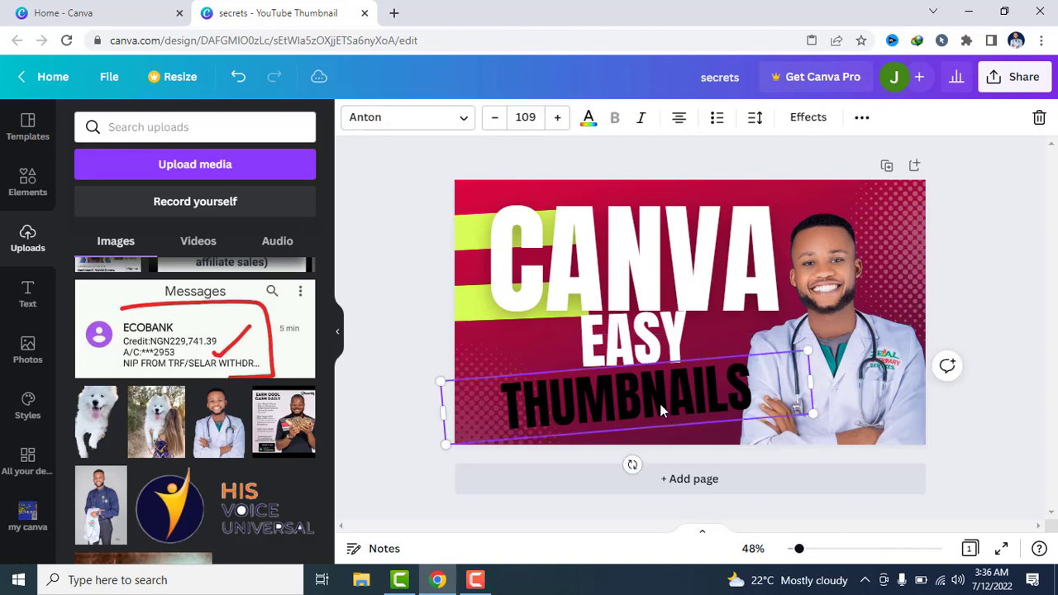
{"action": "left_click", "coordinate": [588, 118]}
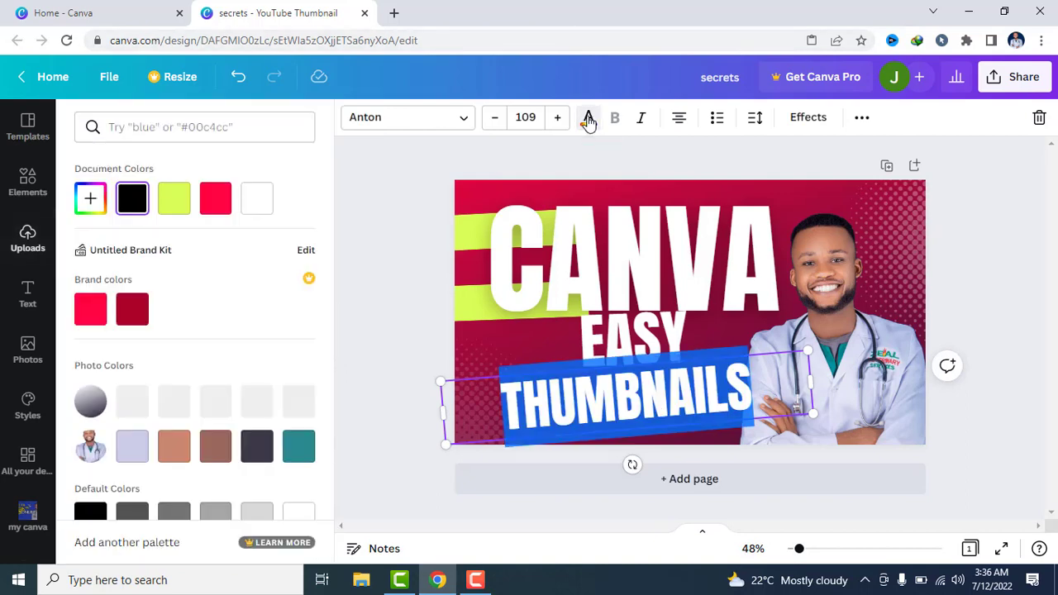
{"action": "left_click", "coordinate": [177, 199]}
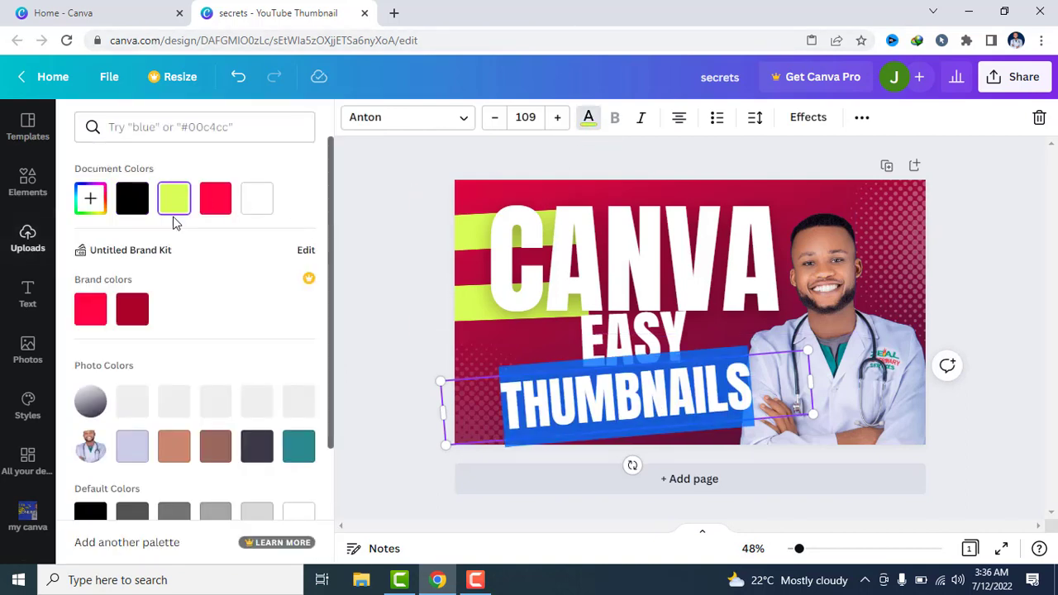
{"action": "left_click", "coordinate": [455, 269]}
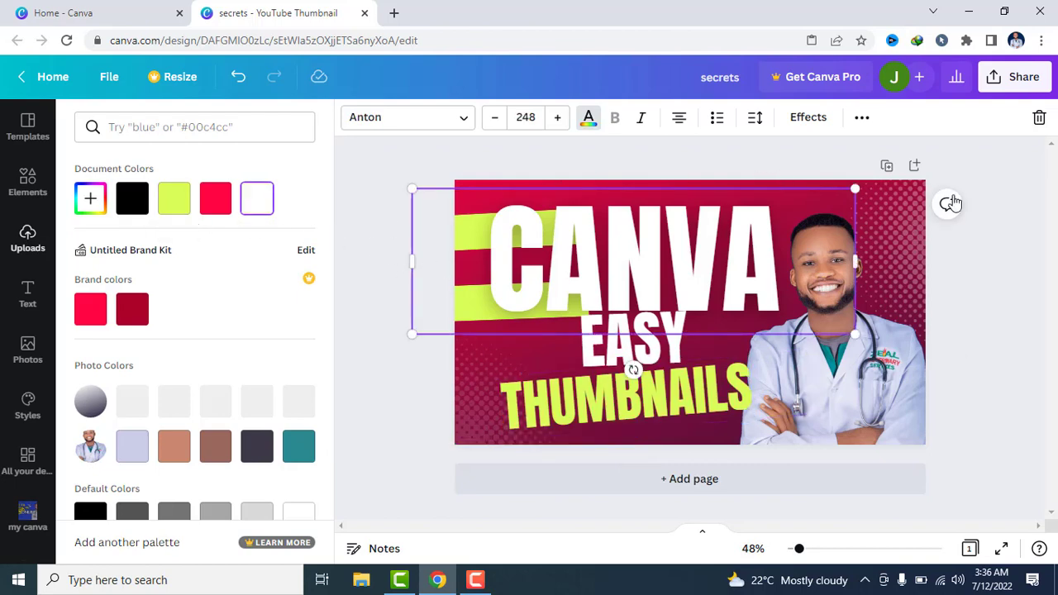
Recolour the THUMBNAILS text with the bright red brand colour, after trying the dark red one
{"action": "left_click", "coordinate": [674, 387]}
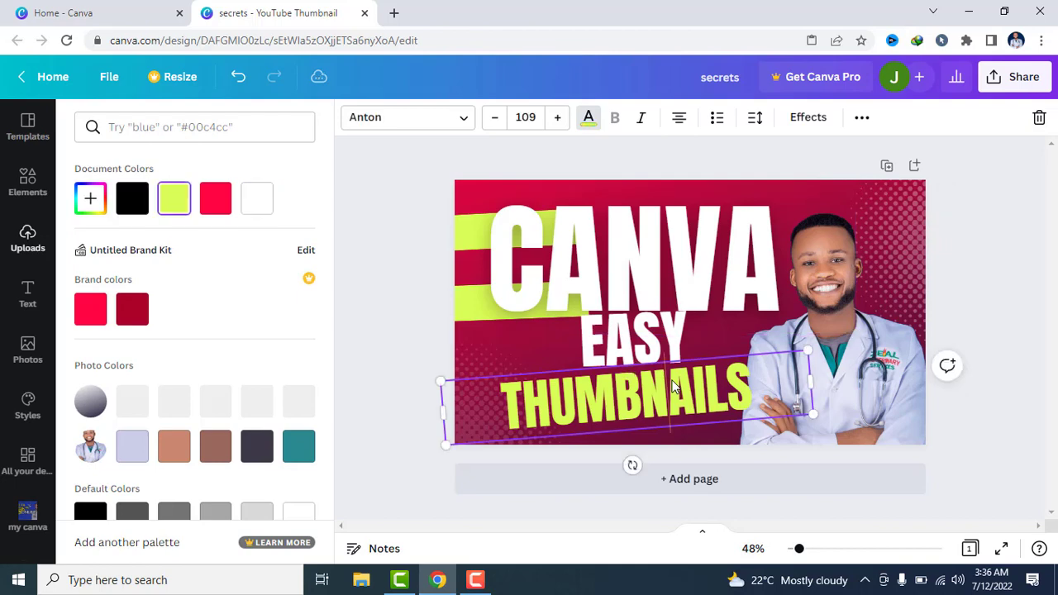
{"action": "left_click", "coordinate": [674, 387]}
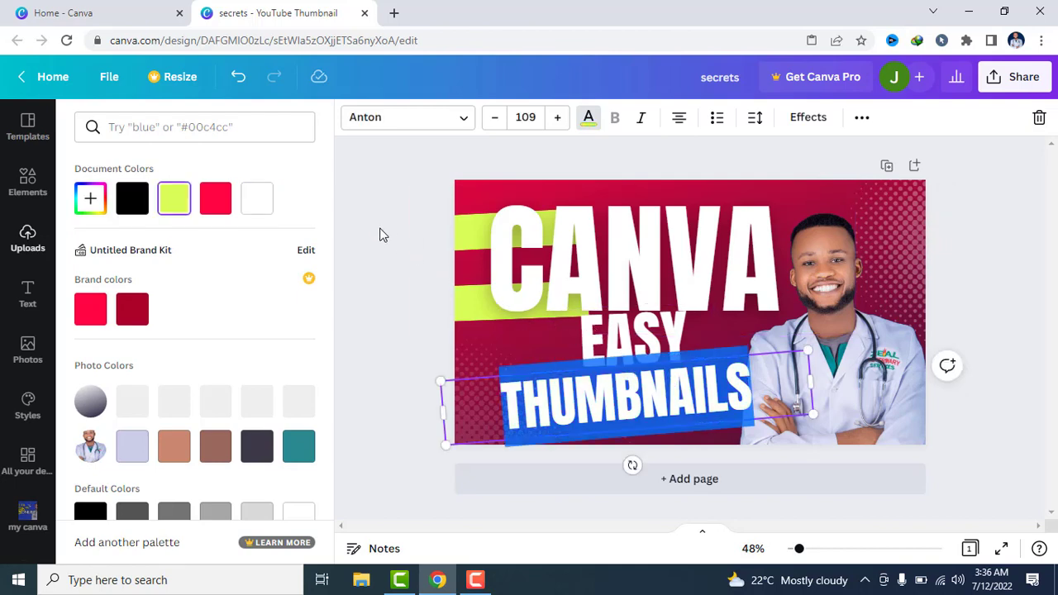
{"action": "left_click", "coordinate": [133, 309]}
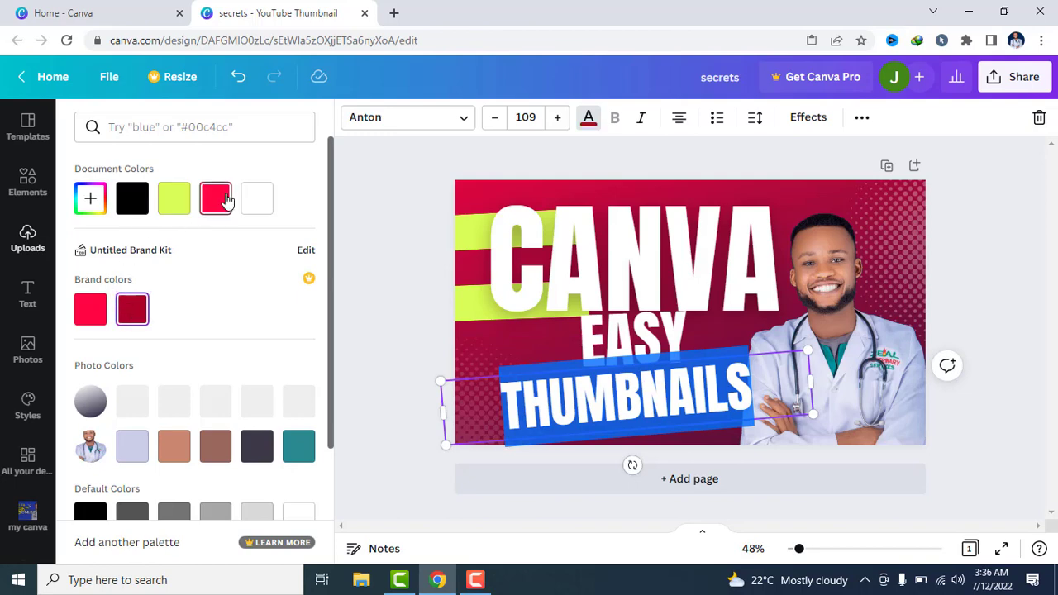
{"action": "left_click", "coordinate": [97, 306]}
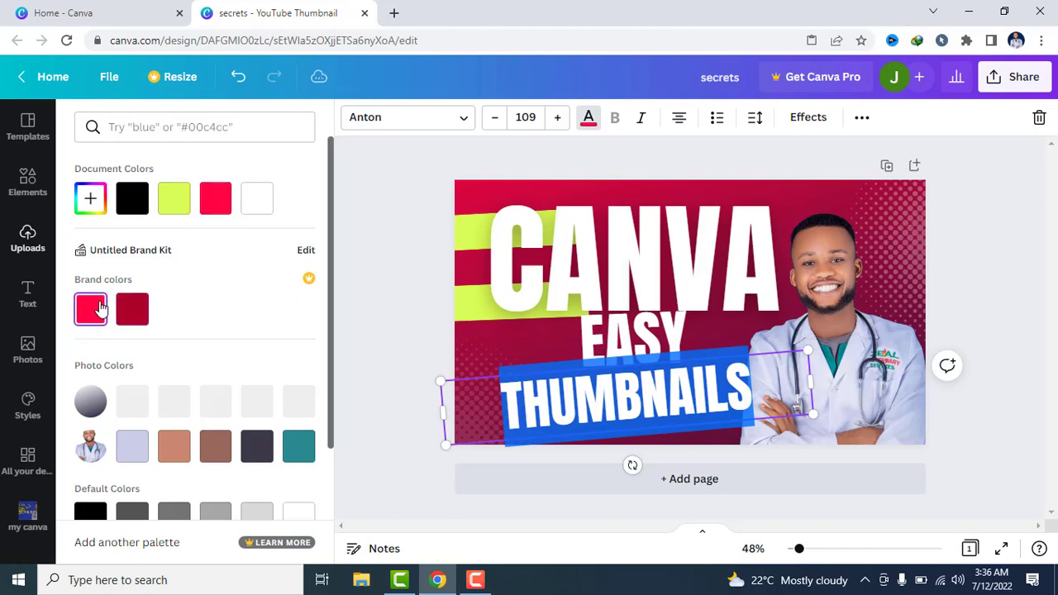
{"action": "left_click", "coordinate": [370, 286]}
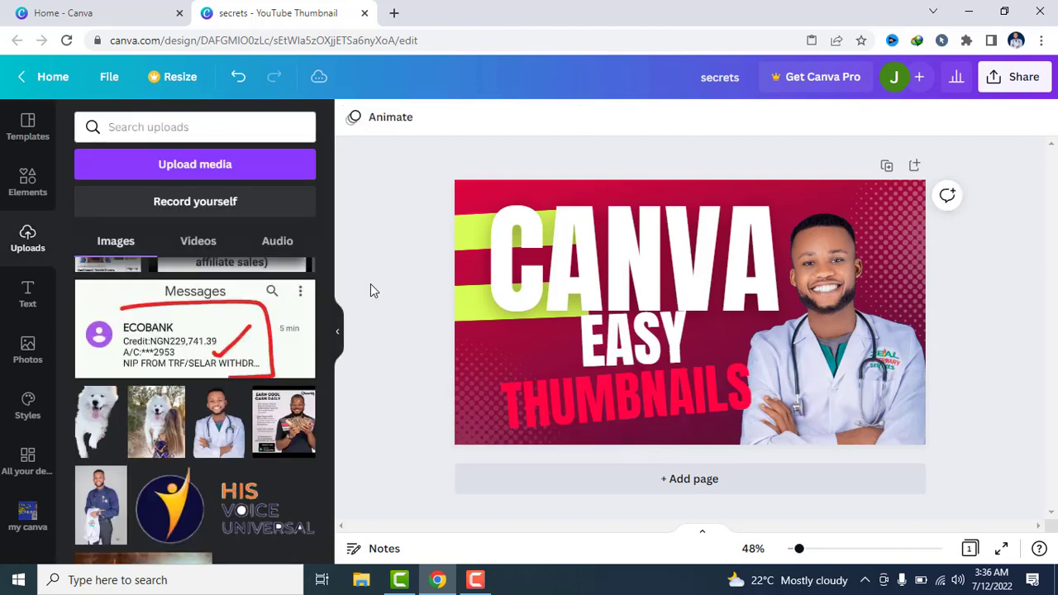
Move the CANVA headline aside over the photo to uncover the green banners and copy the upper banner
{"action": "left_click", "coordinate": [562, 400]}
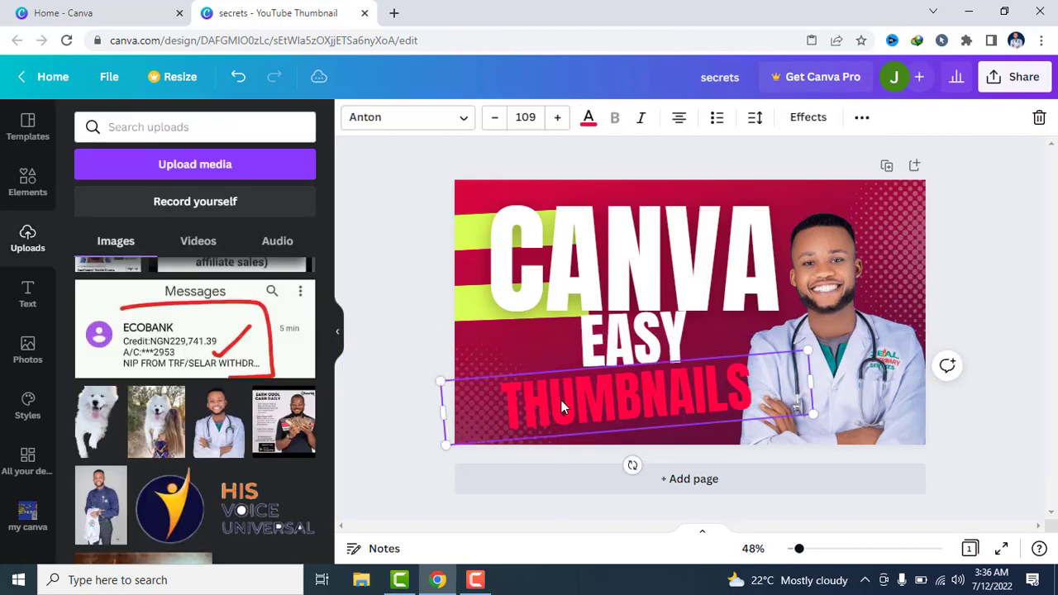
{"action": "left_click", "coordinate": [470, 290]}
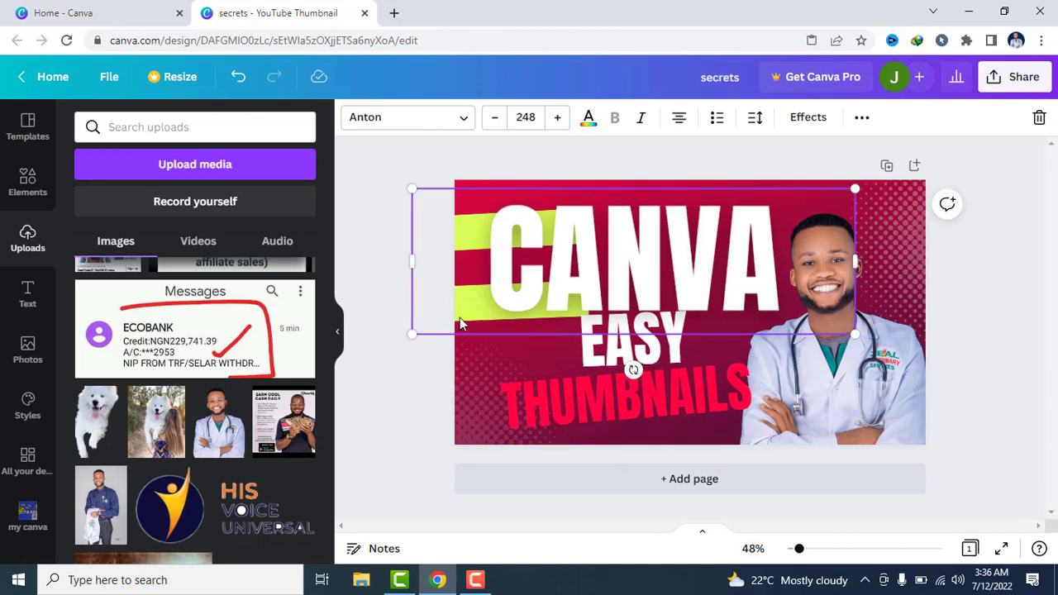
{"action": "left_click", "coordinate": [378, 256]}
{"action": "left_click", "coordinate": [537, 285]}
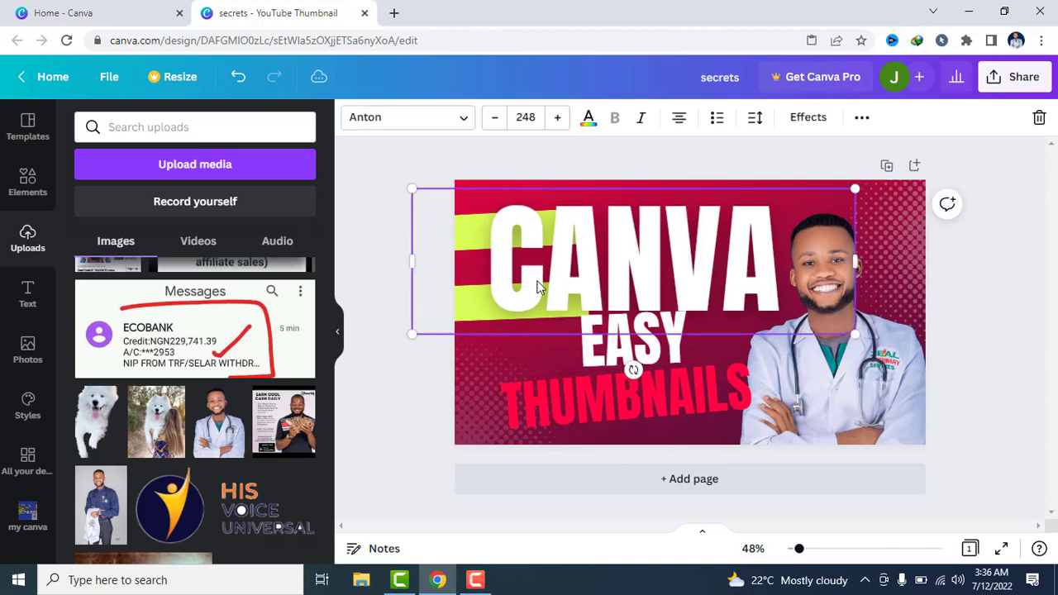
{"action": "left_click_drag", "start_coordinate": [537, 285], "coordinate": [741, 279]}
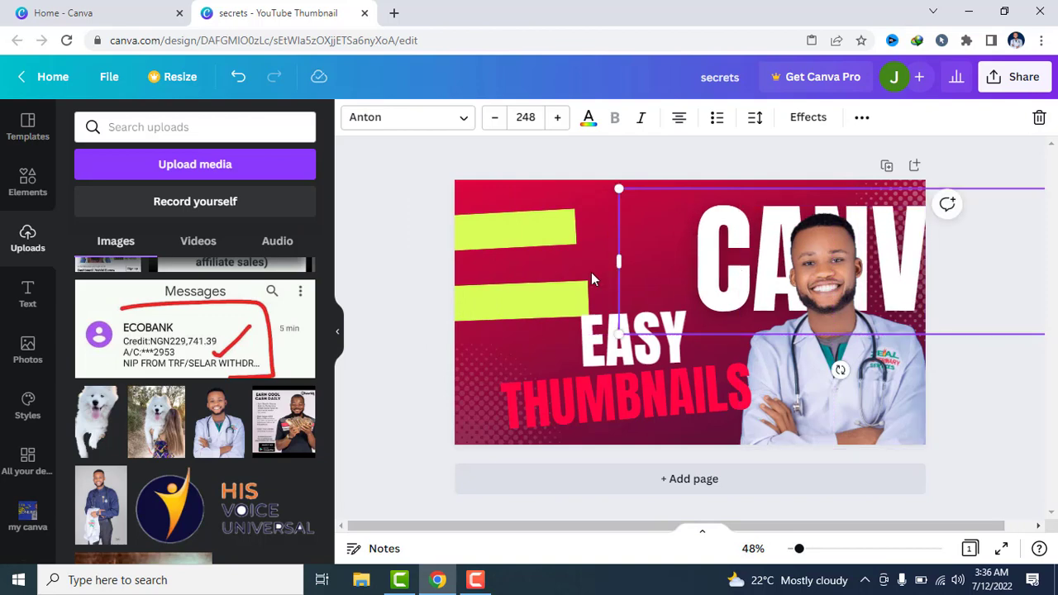
{"action": "left_click", "coordinate": [514, 235]}
{"action": "right_click", "coordinate": [514, 236]}
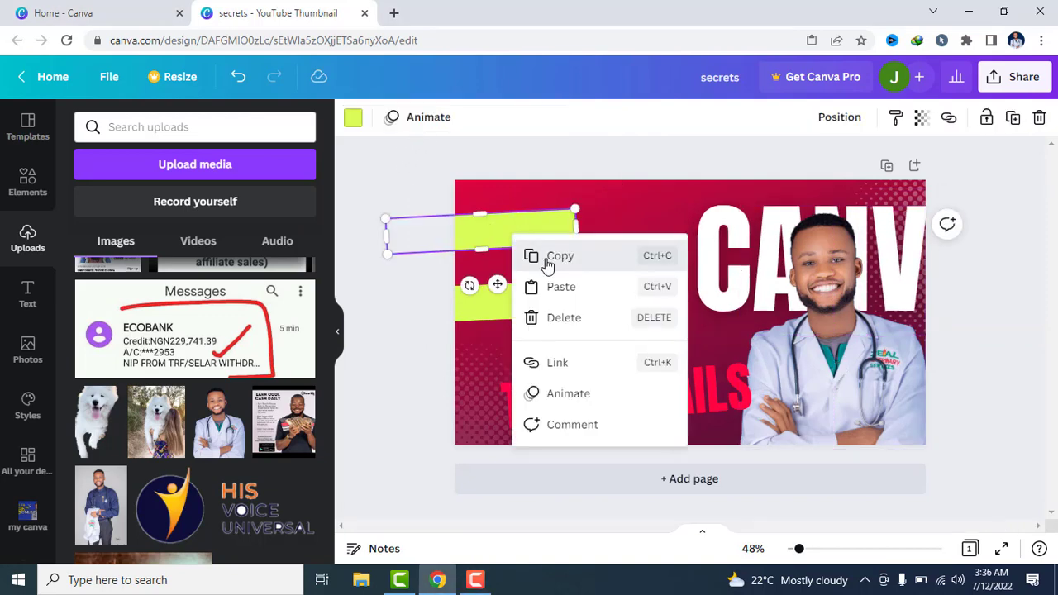
{"action": "left_click", "coordinate": [548, 256]}
Nudge the THUMBNAILS text slightly towards the photo, then paste the copied green banner and place it over that text
{"action": "mouse_move", "coordinate": [541, 389]}
{"action": "left_mouse_down"}
{"action": "mouse_move", "coordinate": [515, 349]}
{"action": "mouse_move", "coordinate": [545, 388]}
{"action": "left_mouse_up"}
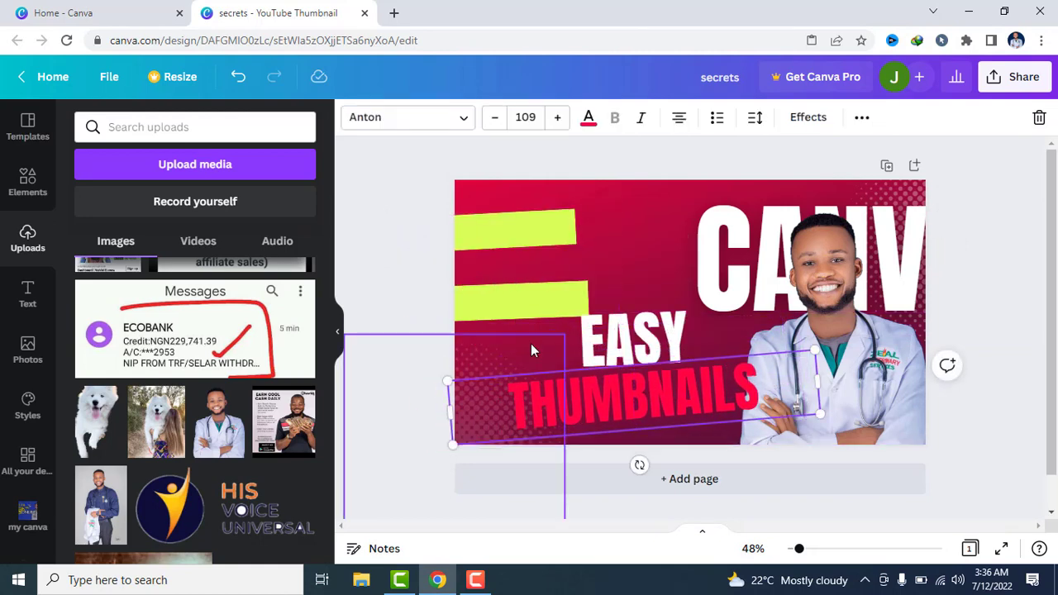
{"action": "left_click", "coordinate": [531, 345]}
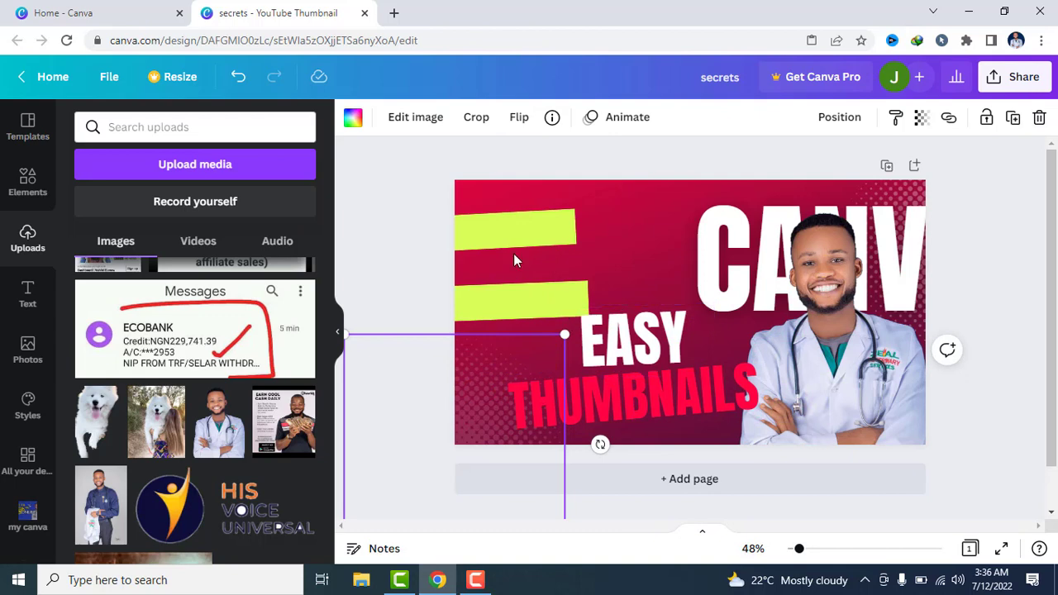
{"action": "right_click", "coordinate": [515, 255]}
{"action": "left_click", "coordinate": [561, 307]}
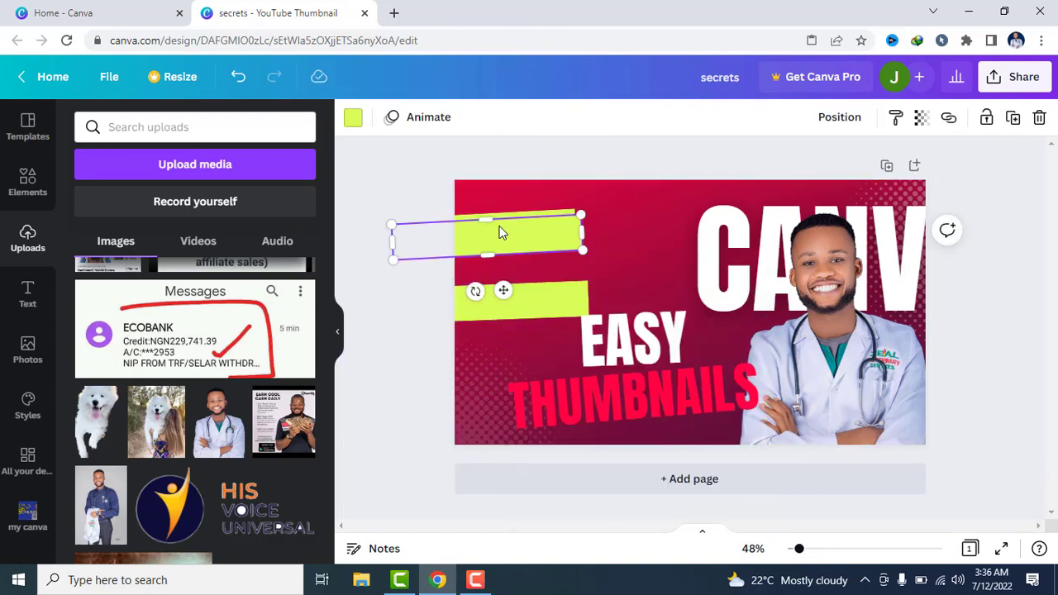
{"action": "left_click_drag", "start_coordinate": [498, 231], "coordinate": [645, 388]}
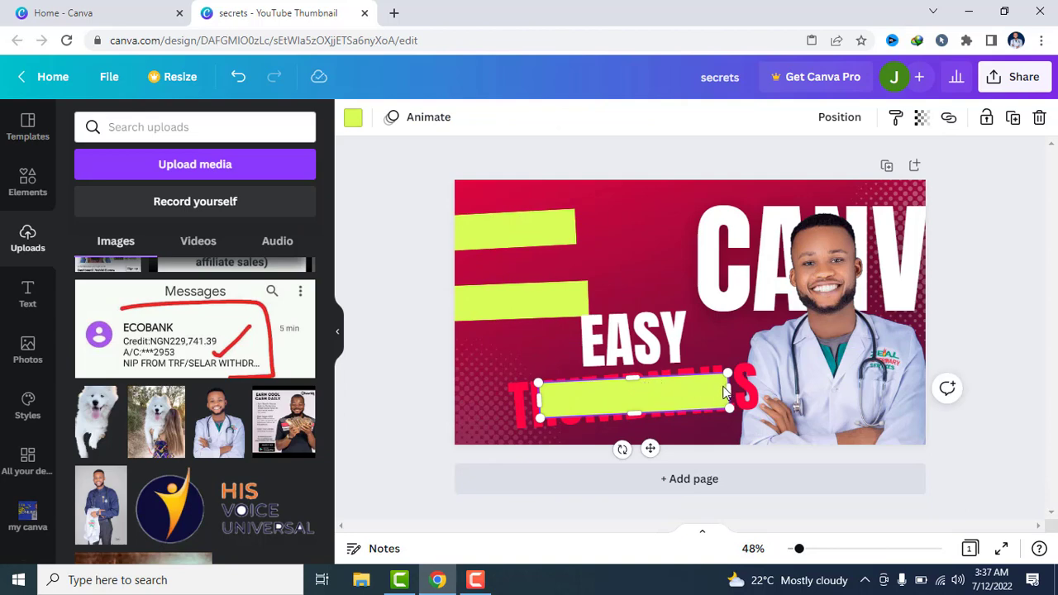
Stretch the pasted green banner on all sides to cover the whole THUMBNAILS word and send it backward behind the text
{"action": "left_click_drag", "start_coordinate": [727, 395], "coordinate": [786, 374]}
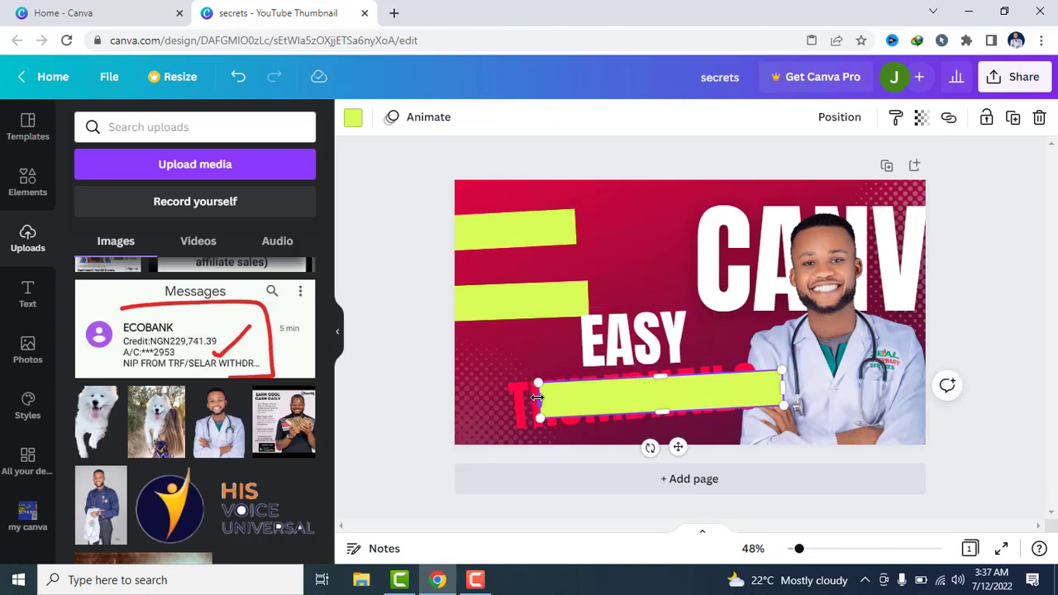
{"action": "left_click_drag", "start_coordinate": [539, 400], "coordinate": [492, 396]}
{"action": "left_click_drag", "start_coordinate": [639, 376], "coordinate": [634, 369]}
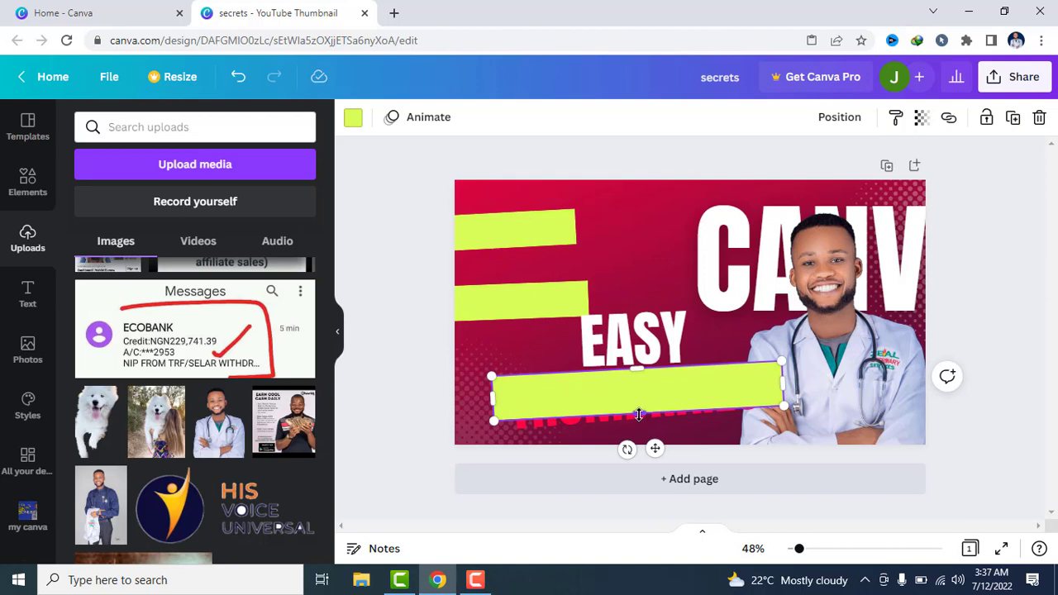
{"action": "left_click_drag", "start_coordinate": [641, 414], "coordinate": [644, 429]}
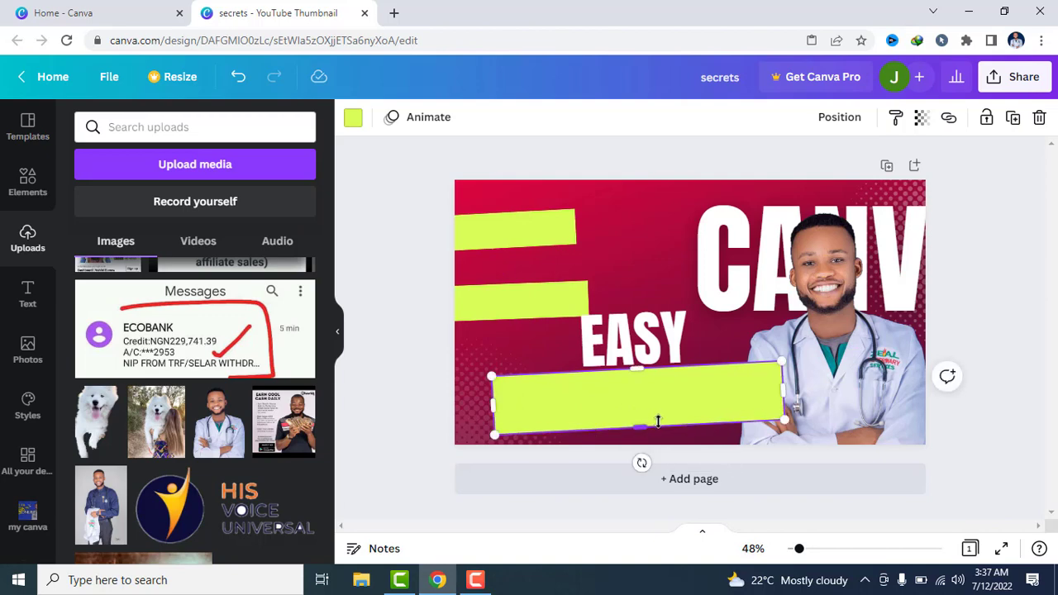
{"action": "right_click", "coordinate": [664, 418]}
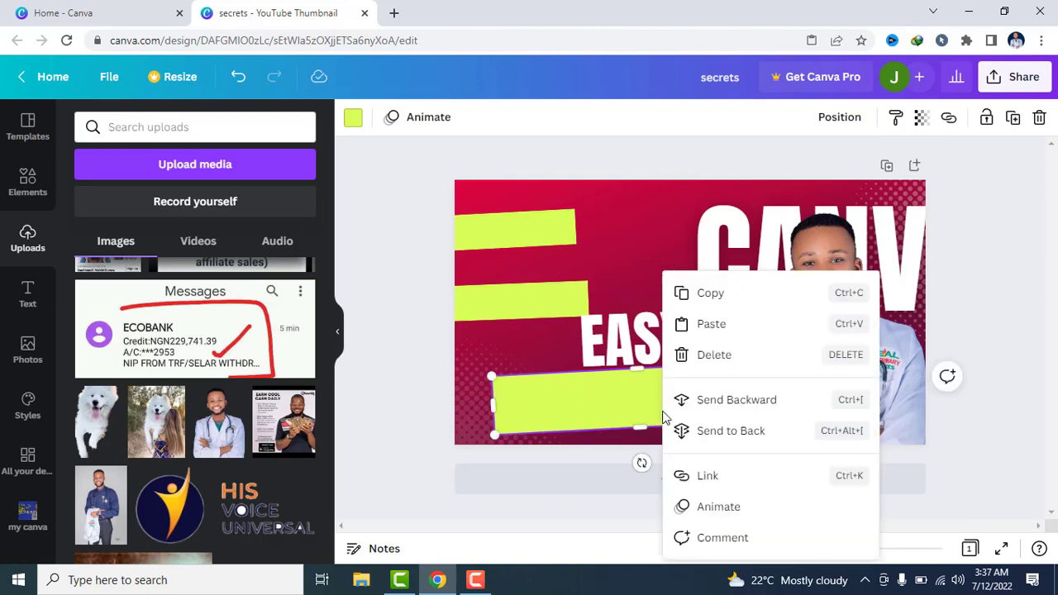
{"action": "left_click", "coordinate": [744, 409]}
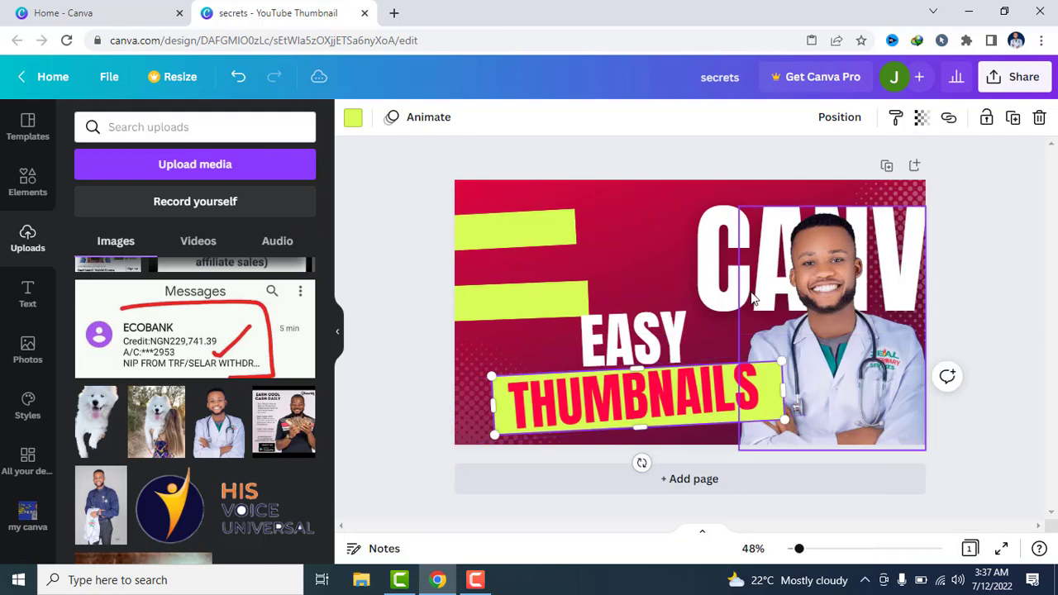
Move the CANVA headline back above EASY over the green banners and shift the photo slightly closer to the text
{"action": "left_click_drag", "start_coordinate": [752, 291], "coordinate": [496, 269]}
{"action": "left_click", "coordinate": [713, 273]}
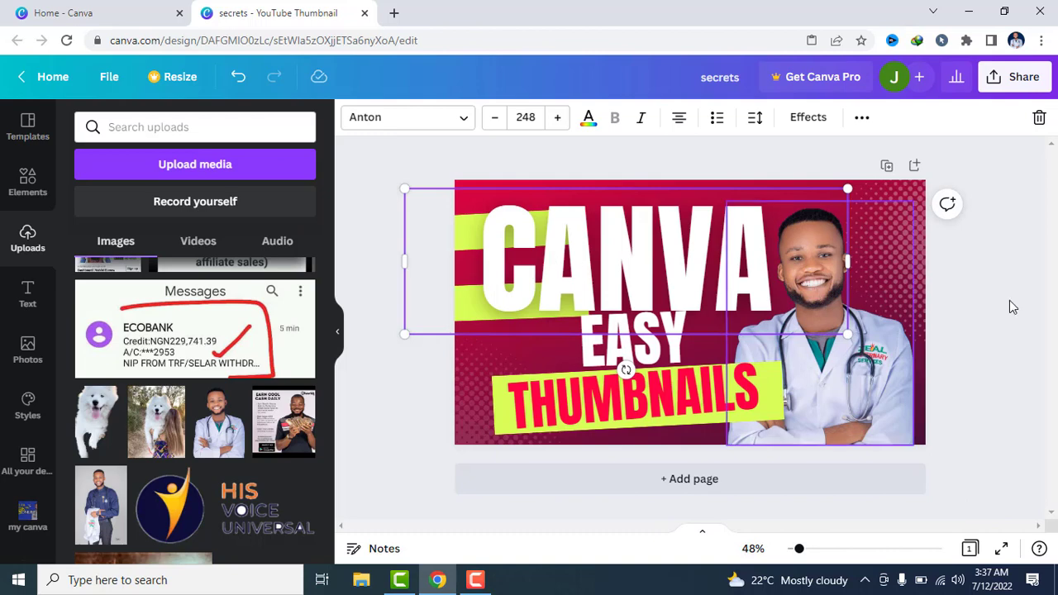
{"action": "left_click", "coordinate": [1031, 333]}
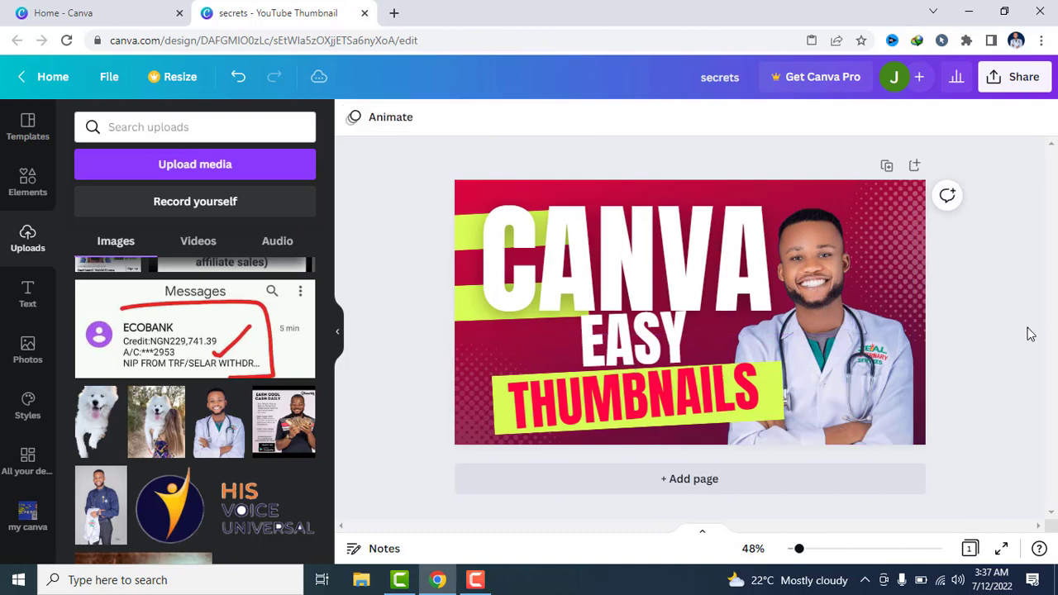
Rotate the THUMBNAILS text slightly to match the tilt of the green banner behind it
{"action": "left_click", "coordinate": [726, 406]}
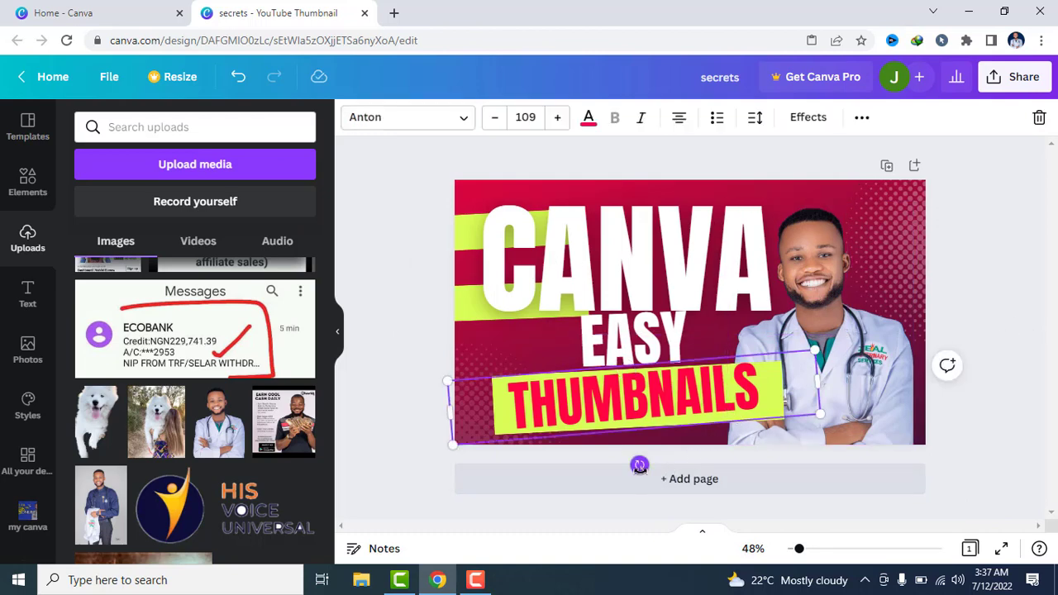
{"action": "left_click_drag", "start_coordinate": [639, 466], "coordinate": [637, 468]}
Try white as the colour of the THUMBNAILS text, and set it back to the bright red document colour
{"action": "double_click", "coordinate": [638, 390]}
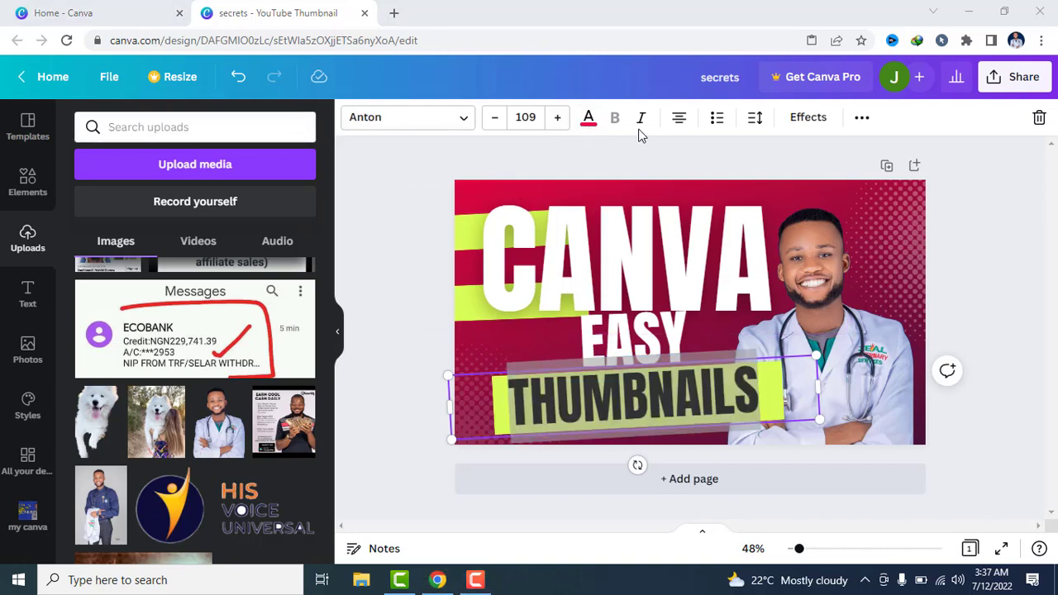
{"action": "left_click", "coordinate": [594, 131]}
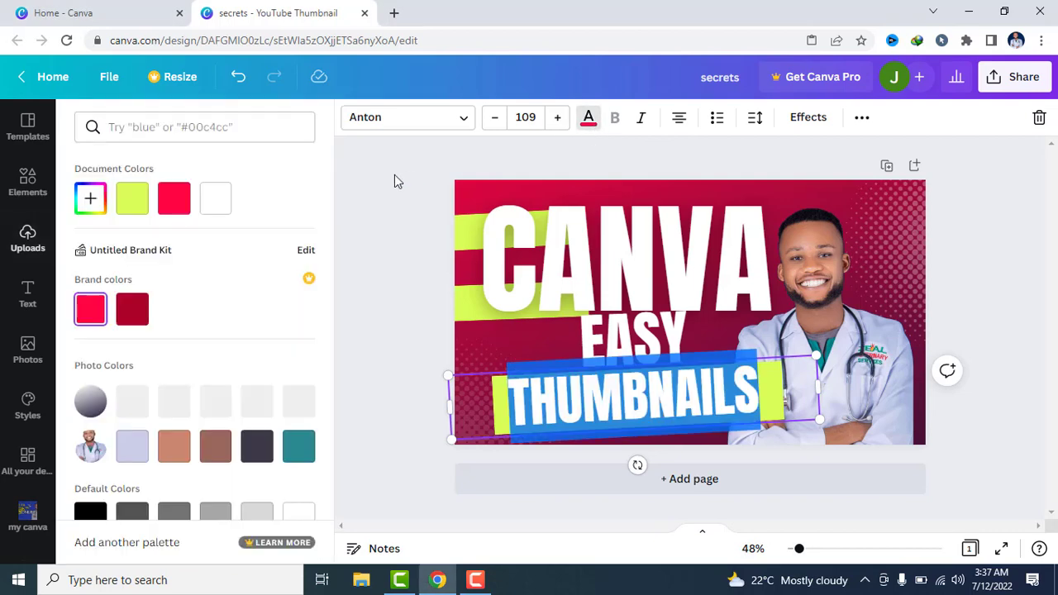
{"action": "left_click", "coordinate": [216, 200]}
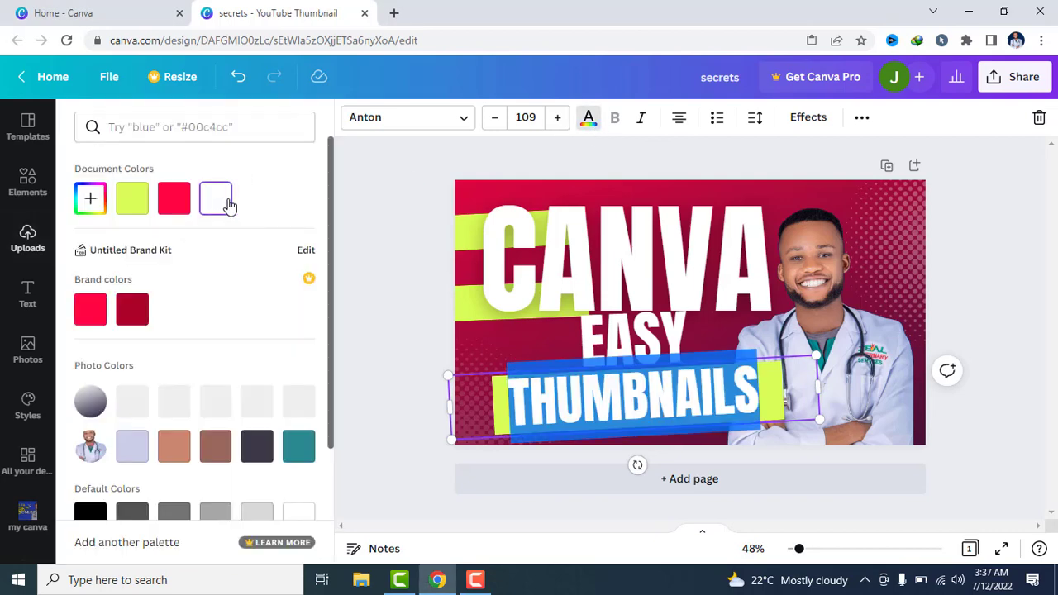
{"action": "left_click", "coordinate": [175, 202]}
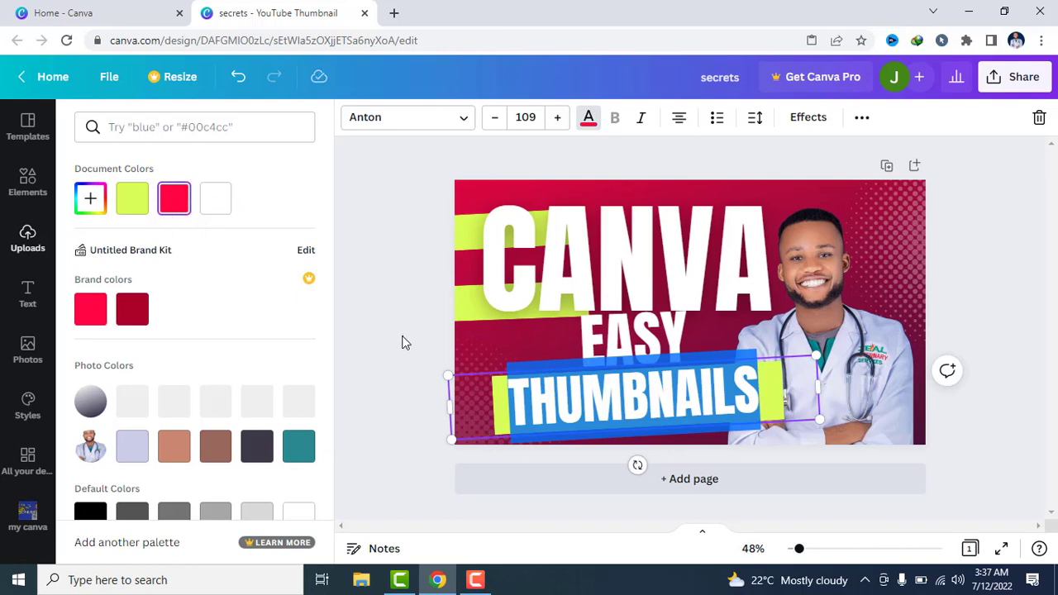
{"action": "key", "text": "Escape"}
{"action": "left_click", "coordinate": [419, 300]}
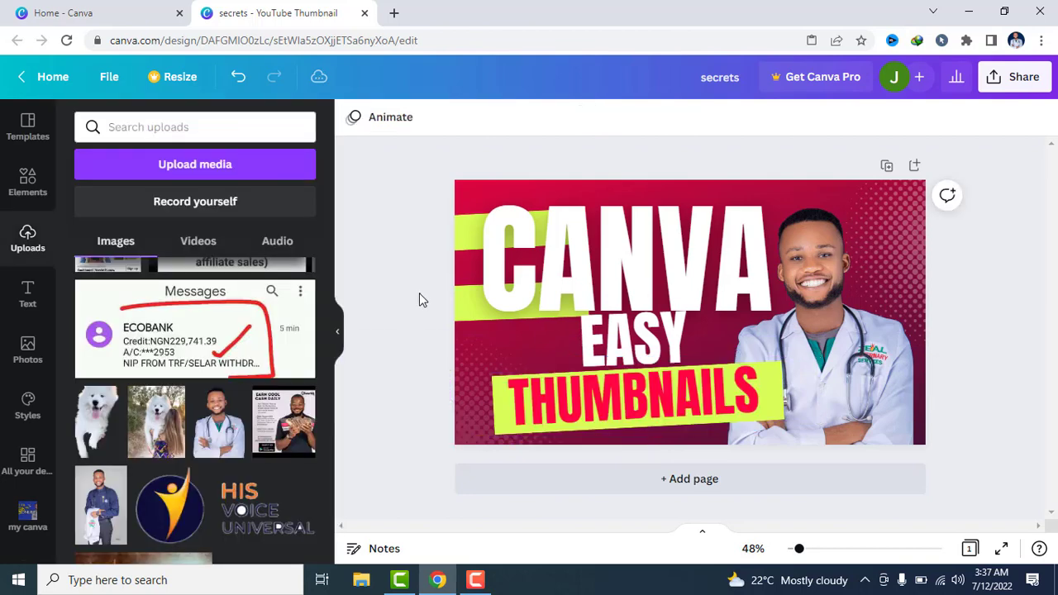
Move the THUMBNAILS text aside, recolour the green banner behind it white, and place the text back centred on the banner
{"action": "left_click", "coordinate": [502, 419]}
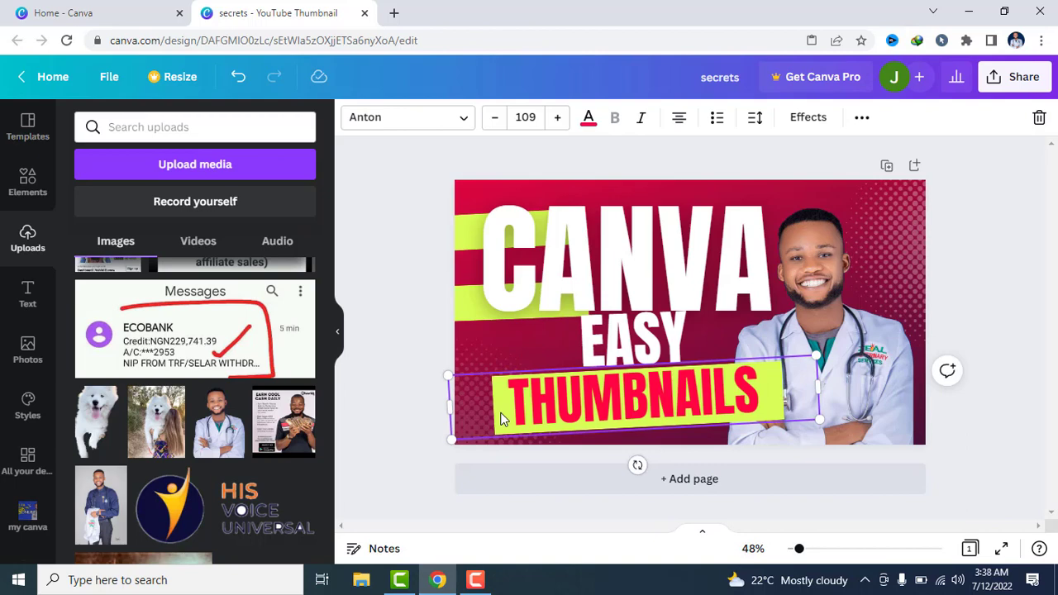
{"action": "left_click_drag", "start_coordinate": [502, 419], "coordinate": [554, 434]}
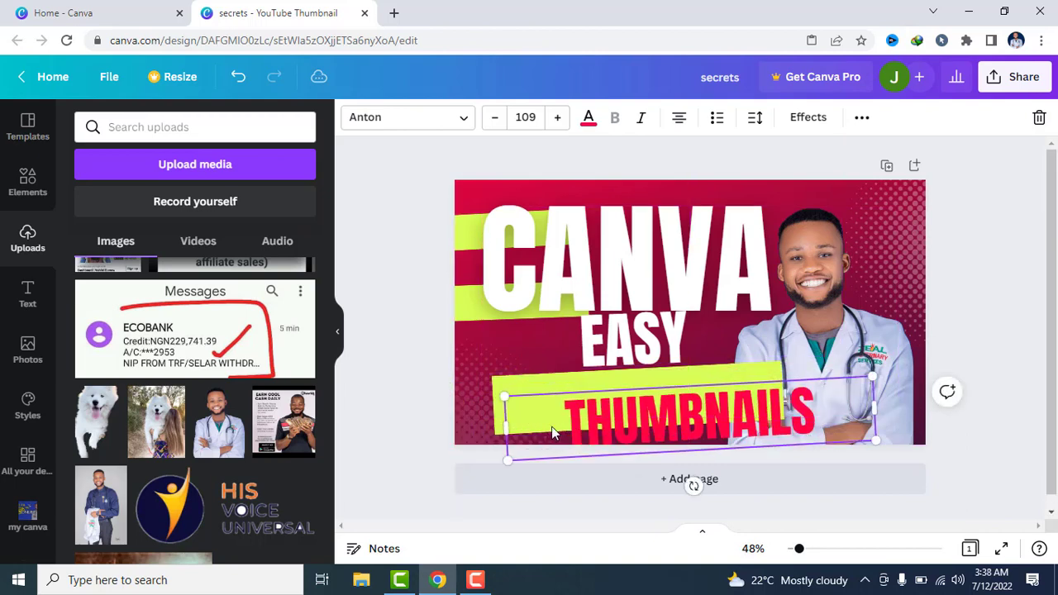
{"action": "left_click", "coordinate": [538, 386]}
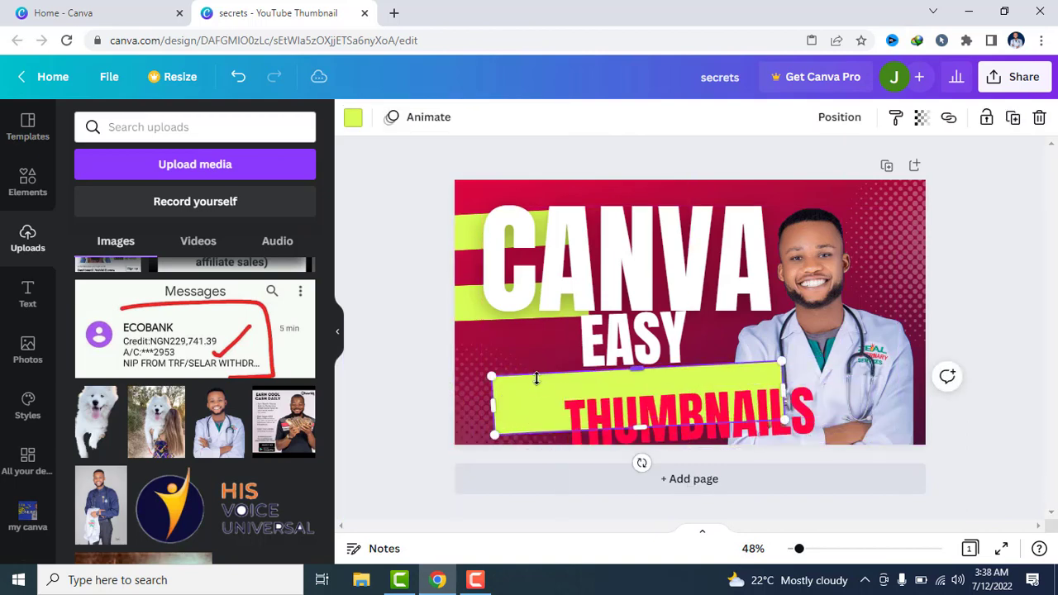
{"action": "left_click", "coordinate": [354, 120]}
{"action": "left_click", "coordinate": [217, 197]}
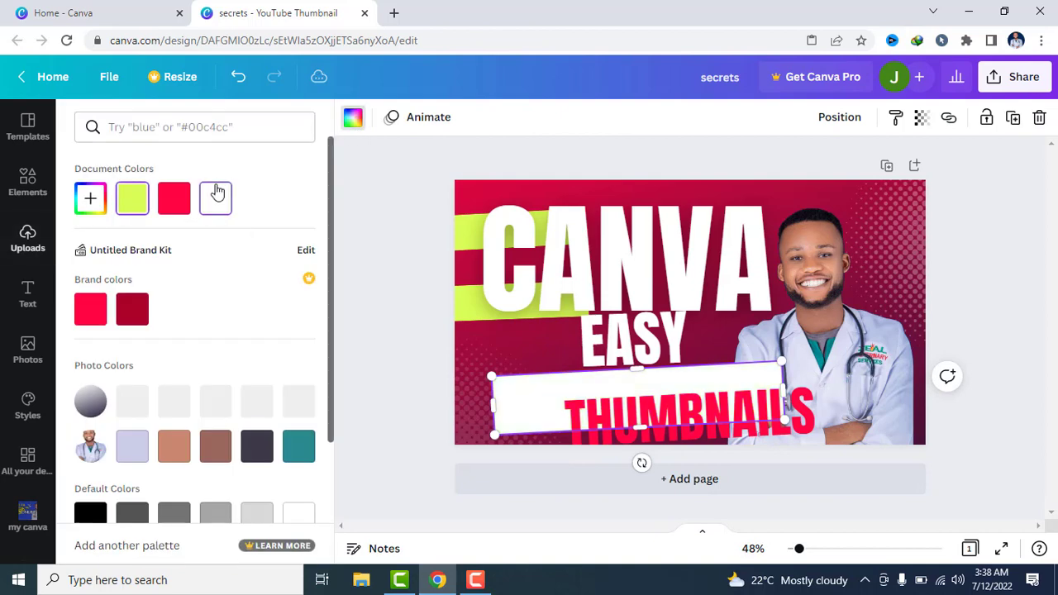
{"action": "left_click_drag", "start_coordinate": [630, 404], "coordinate": [576, 386]}
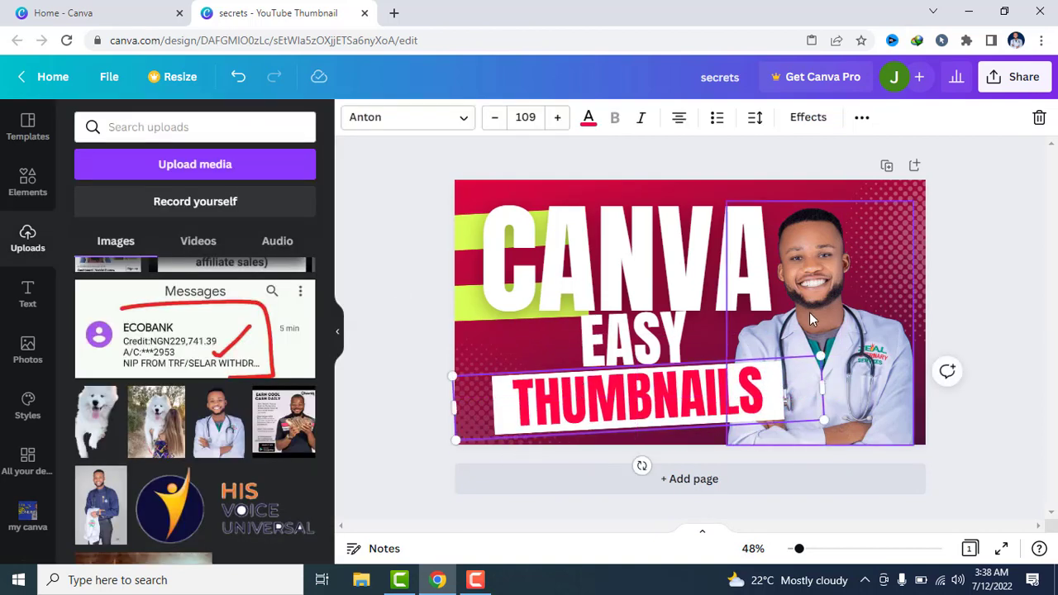
{"action": "left_click", "coordinate": [969, 293]}
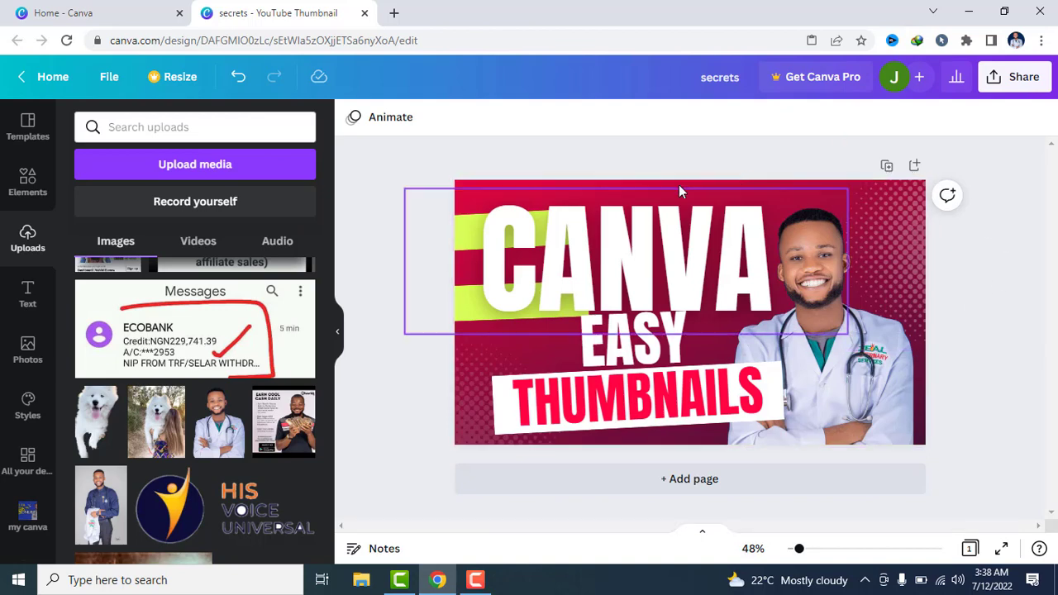
Try dark red, teal, bright red and lime green as colours for the thumbnail's background image
{"action": "left_click", "coordinate": [464, 179]}
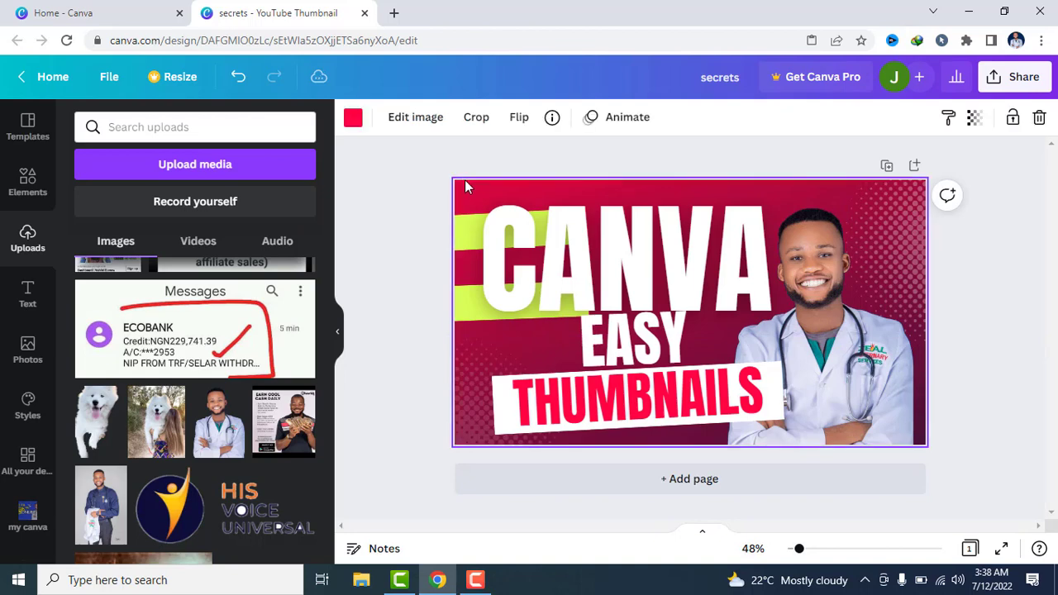
{"action": "left_click", "coordinate": [353, 116]}
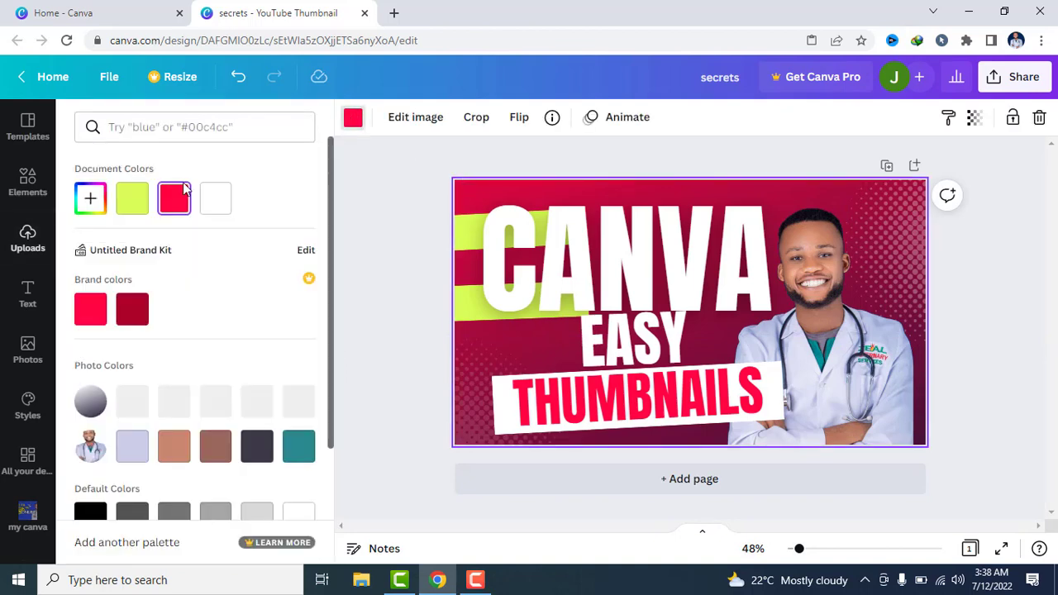
{"action": "left_click", "coordinate": [134, 309]}
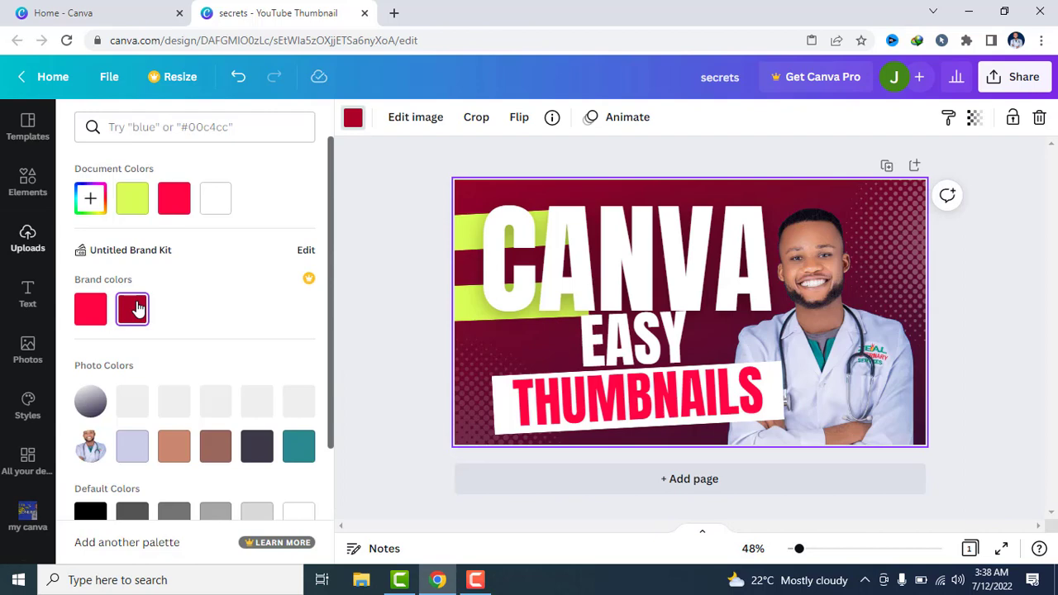
{"action": "left_click", "coordinate": [301, 448]}
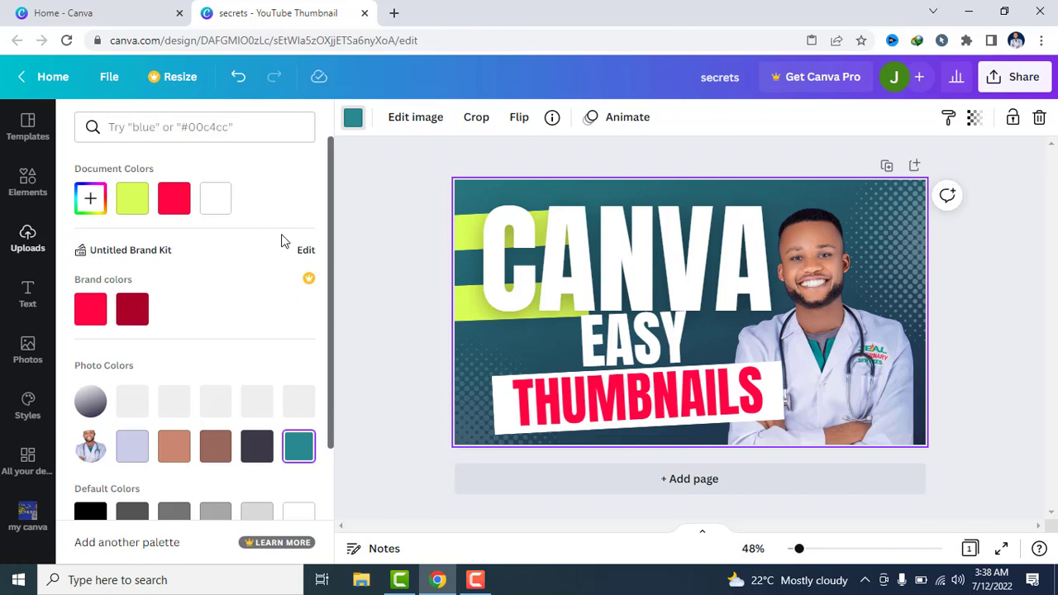
{"action": "left_click", "coordinate": [169, 198]}
{"action": "left_click", "coordinate": [203, 199]}
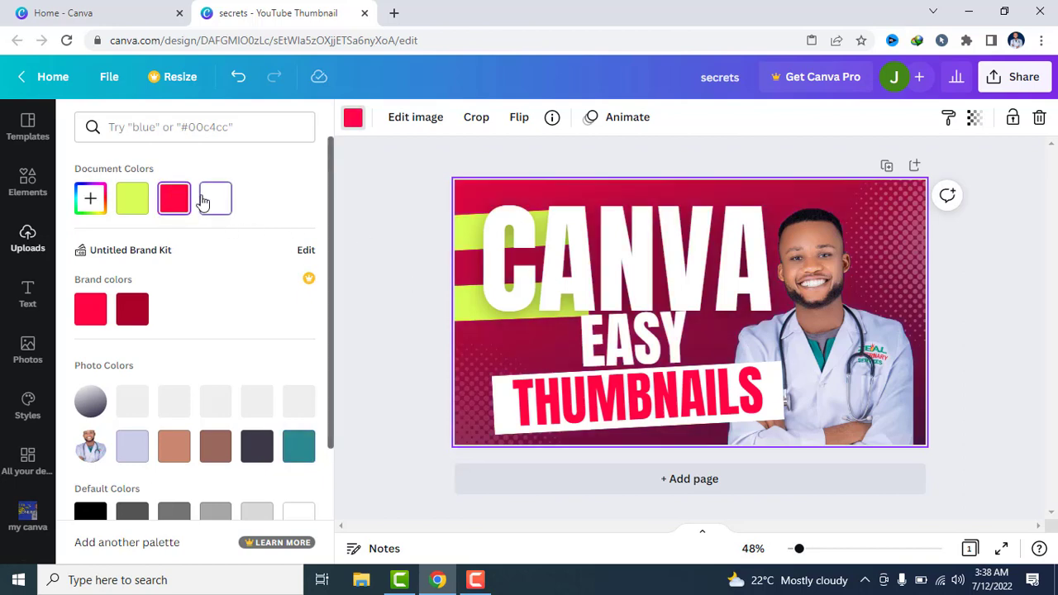
{"action": "left_click", "coordinate": [135, 208]}
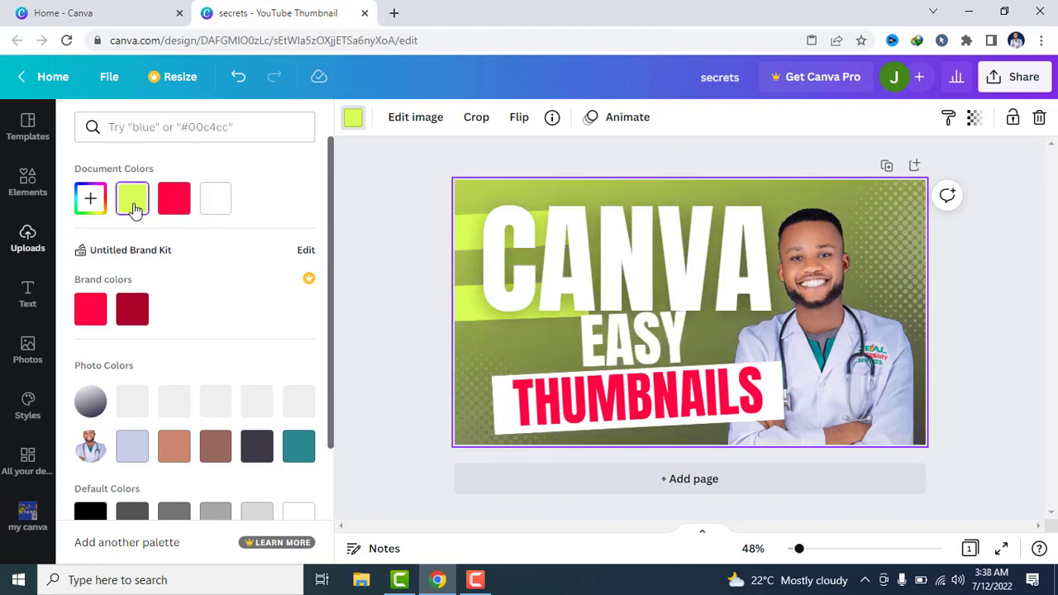
{"action": "left_click", "coordinate": [145, 307]}
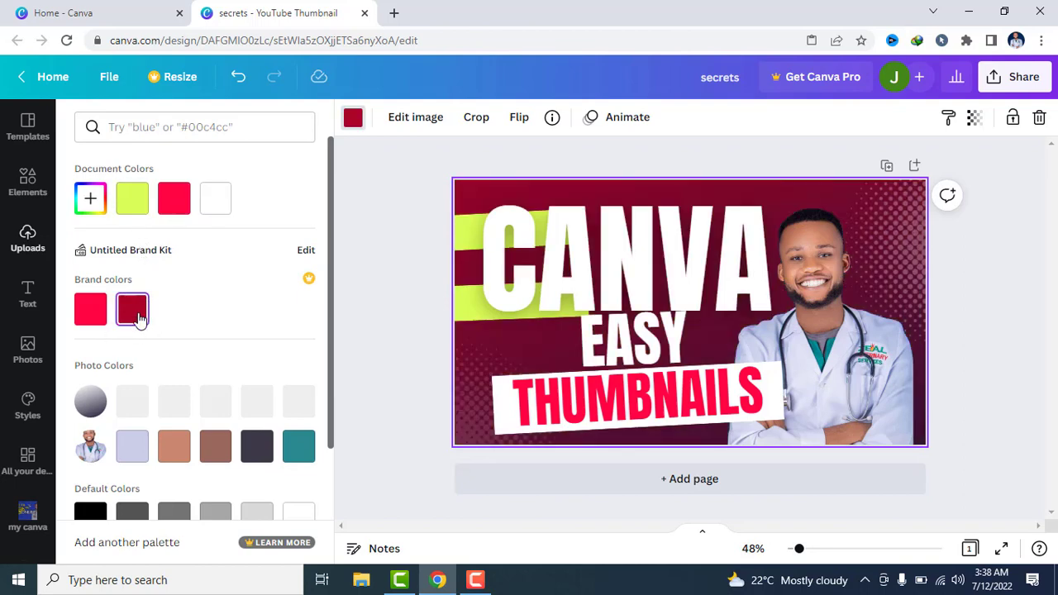
{"action": "left_click", "coordinate": [297, 455]}
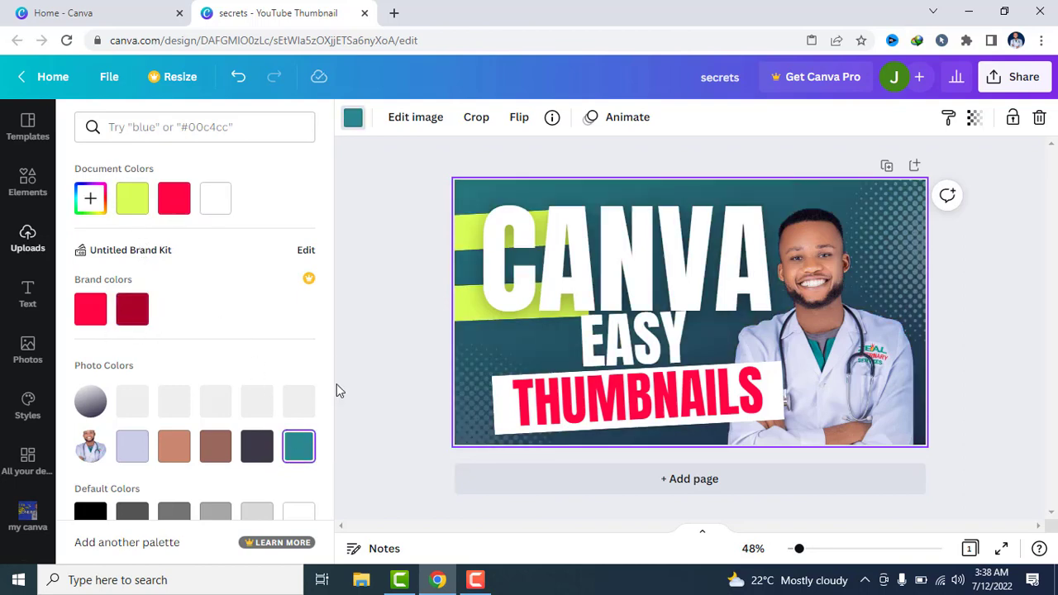
Compare dark blue with the green default colours on the background image and settle on dark blue
{"action": "left_click_drag", "start_coordinate": [329, 348], "coordinate": [334, 472]}
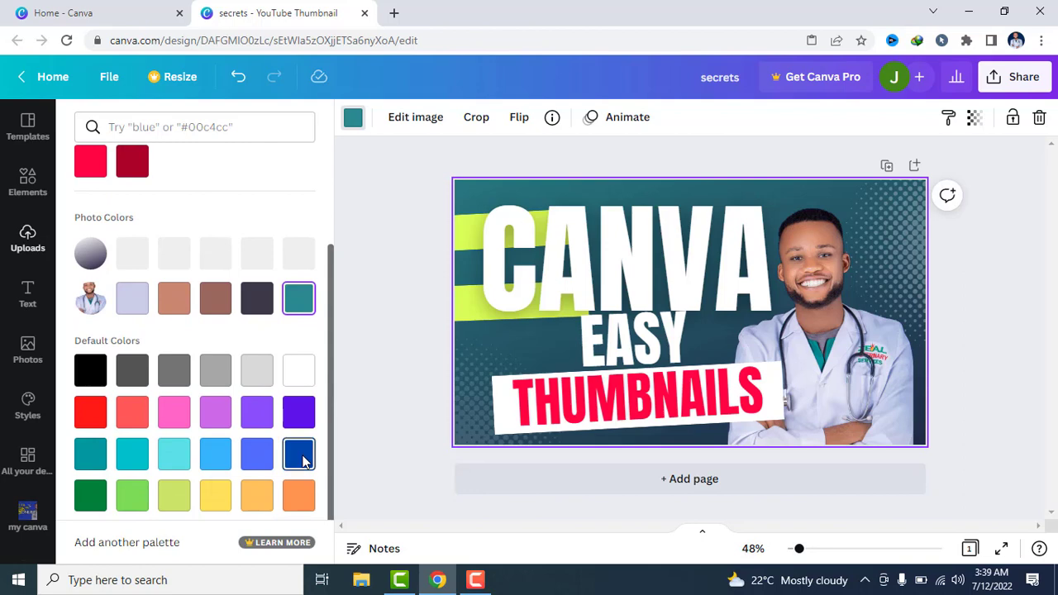
{"action": "left_click", "coordinate": [303, 461]}
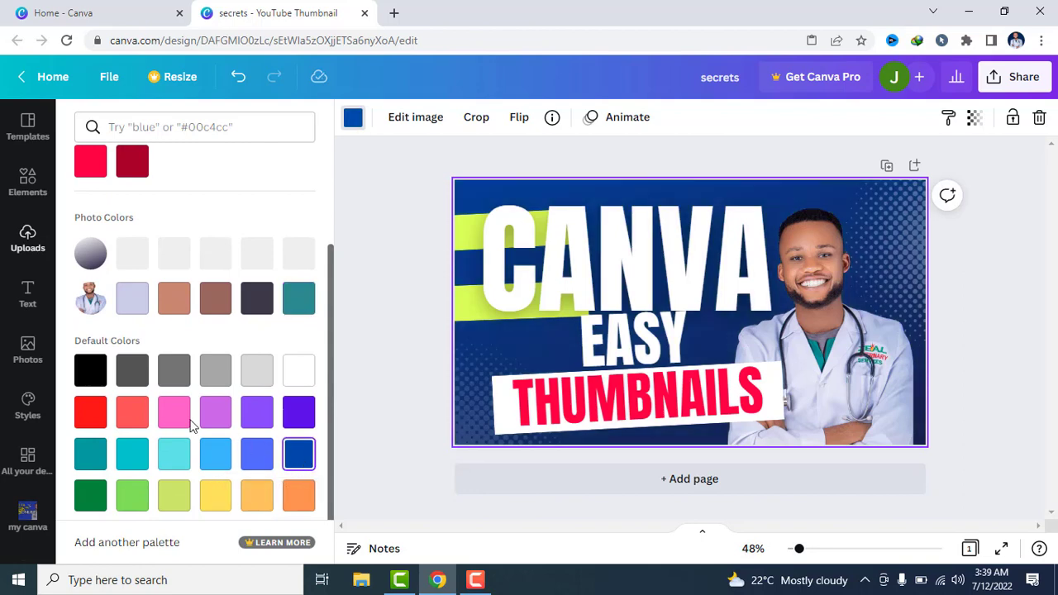
{"action": "left_click", "coordinate": [88, 497]}
{"action": "left_click", "coordinate": [128, 497]}
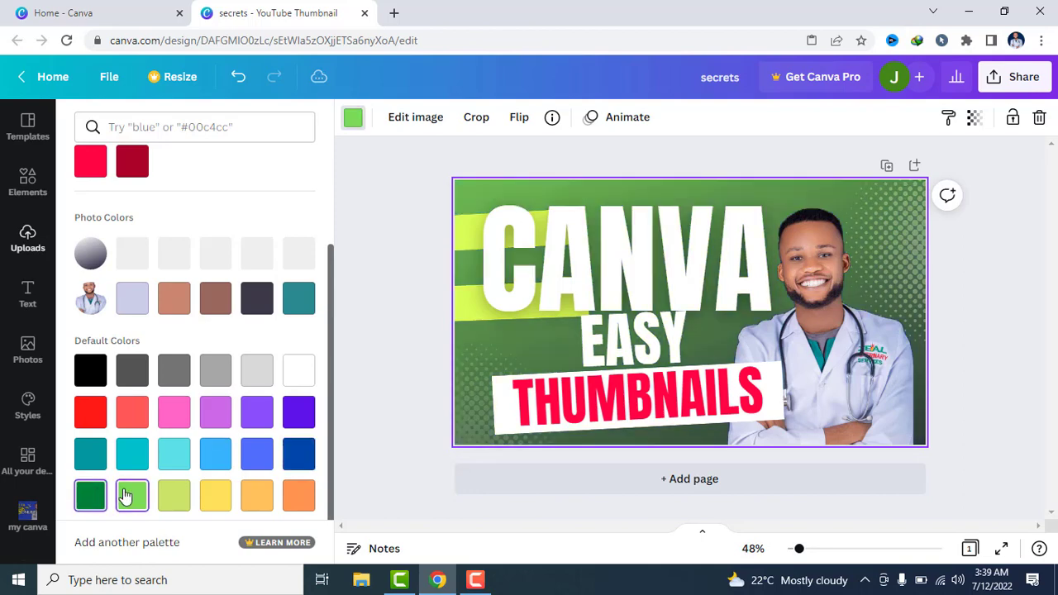
{"action": "left_click", "coordinate": [294, 460]}
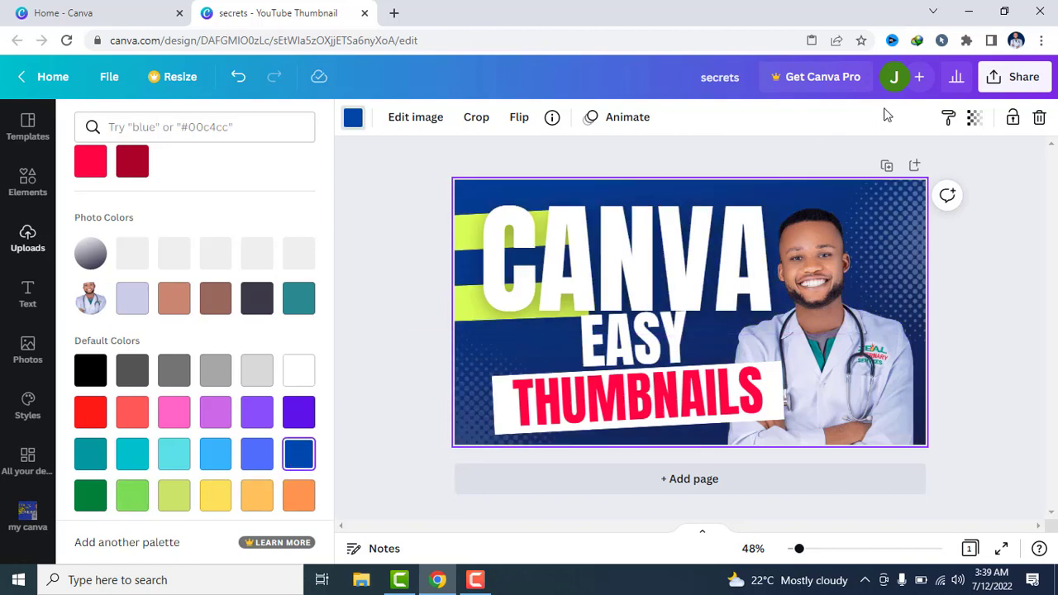
Download the finished thumbnail with JPG as the file type
{"action": "left_click", "coordinate": [1018, 76]}
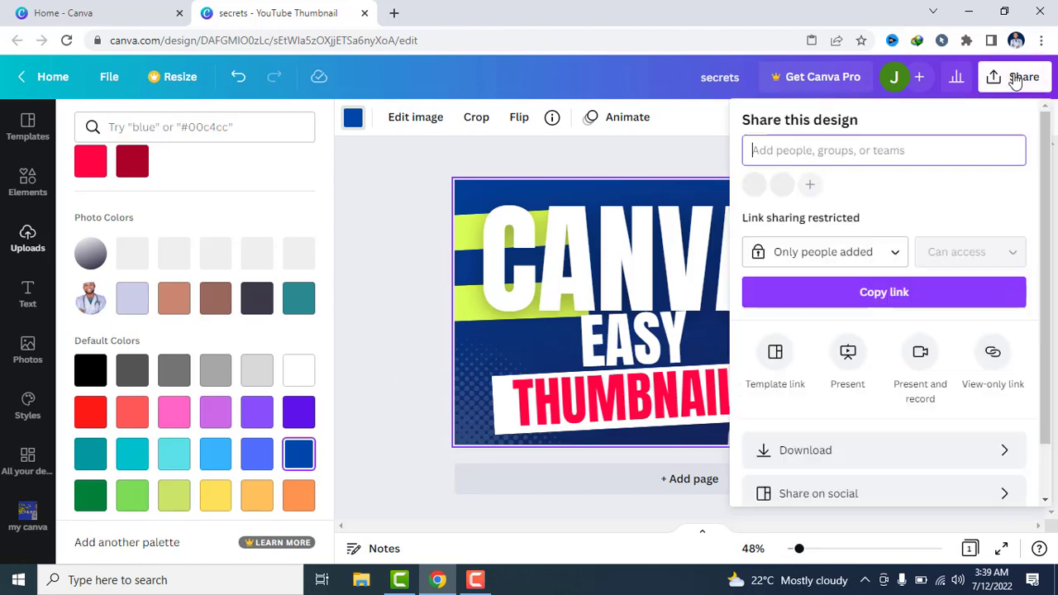
{"action": "left_click", "coordinate": [856, 463]}
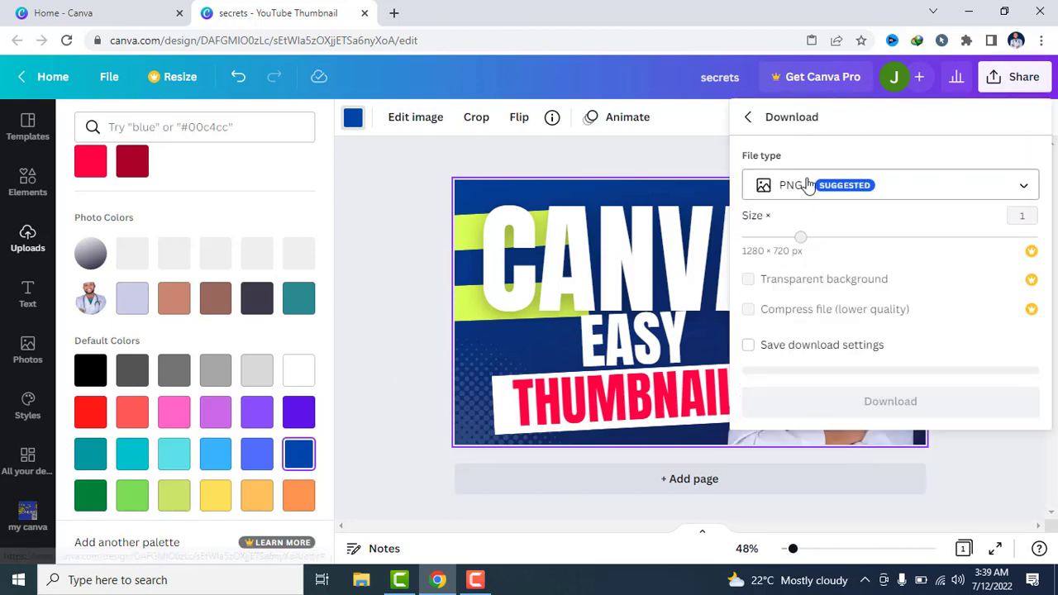
{"action": "left_click", "coordinate": [807, 182]}
{"action": "left_click", "coordinate": [807, 182]}
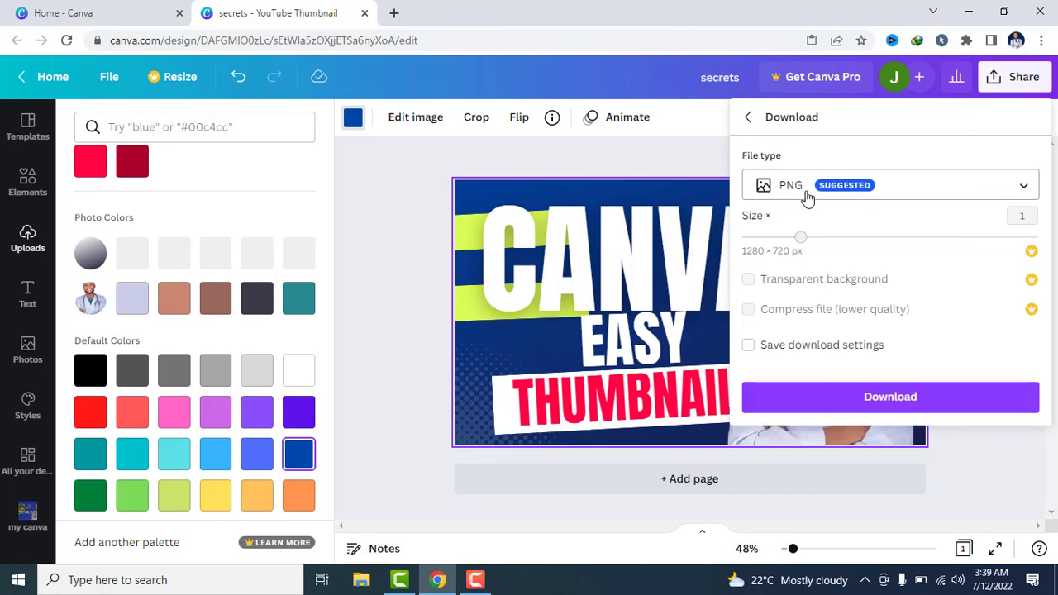
{"action": "left_click", "coordinate": [808, 198]}
{"action": "left_click", "coordinate": [797, 149]}
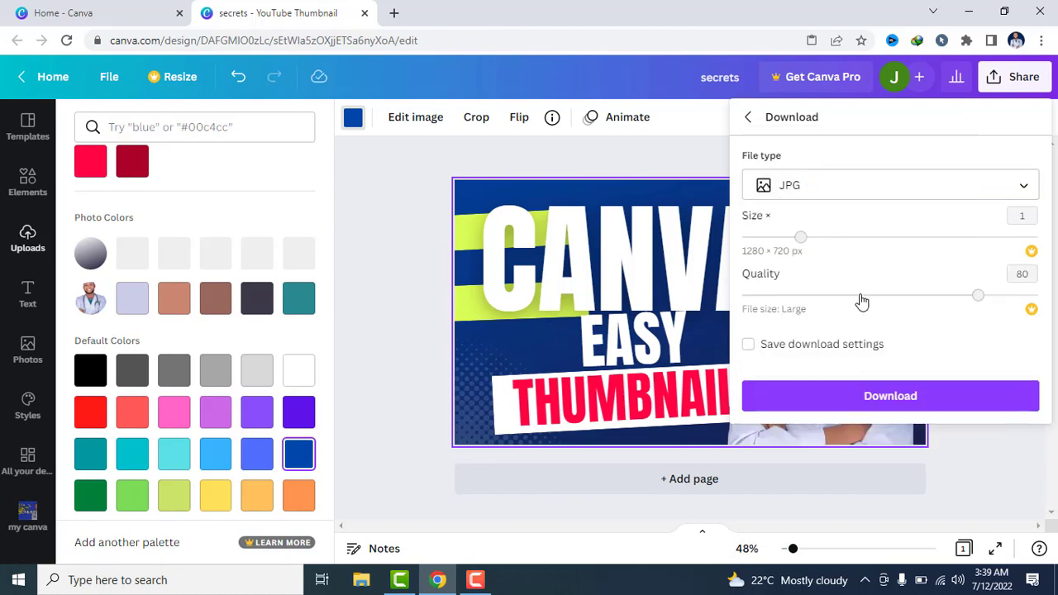
{"action": "left_click", "coordinate": [885, 397]}
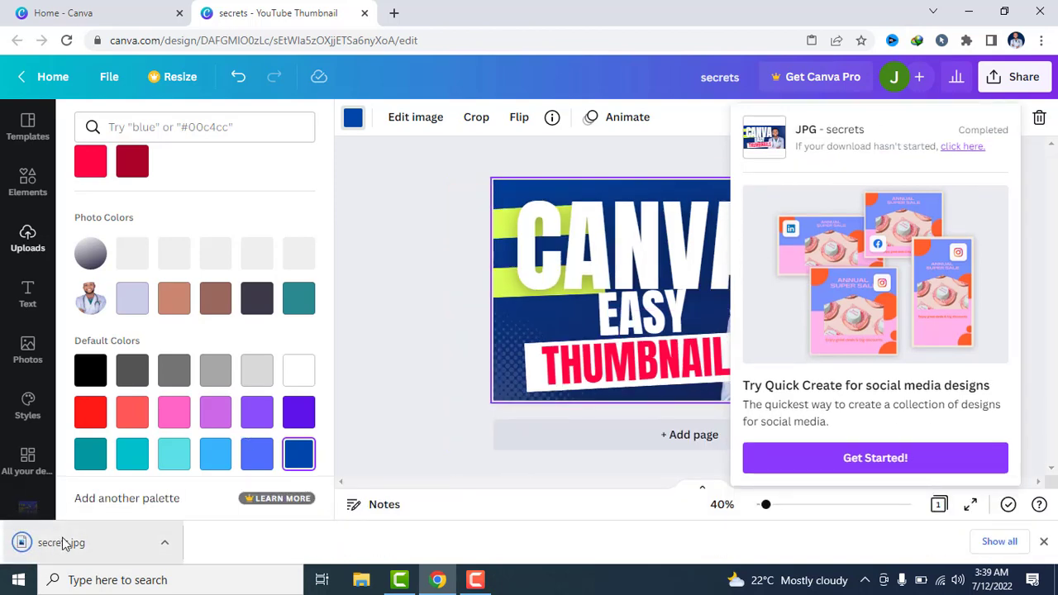
Open the downloaded secrets.jpg in the image viewer to check the finished thumbnail
{"action": "left_click", "coordinate": [162, 551]}
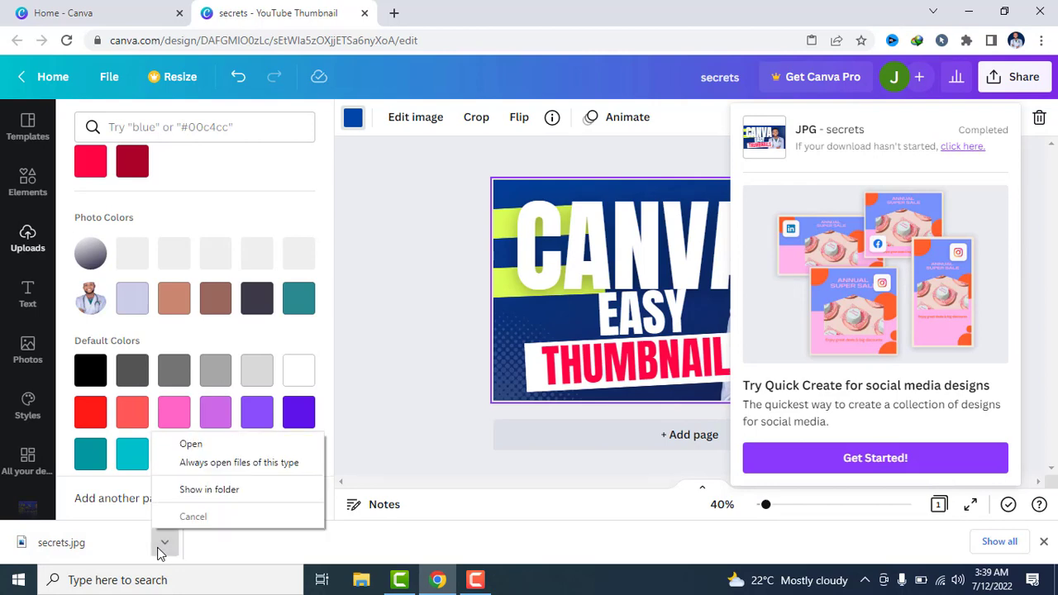
{"action": "left_click", "coordinate": [206, 451]}
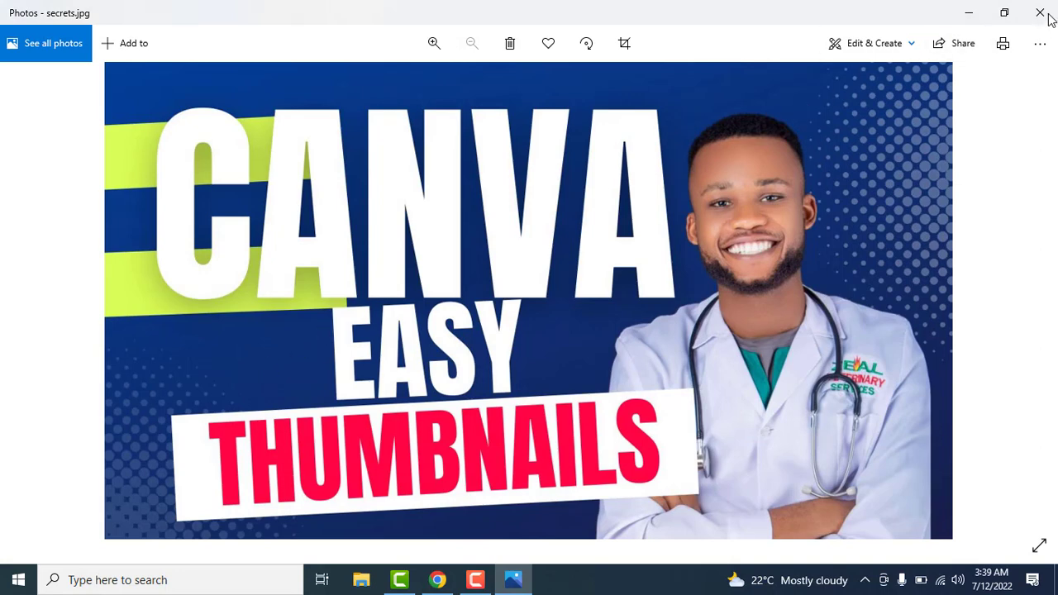
{"action": "left_click", "coordinate": [478, 581]}
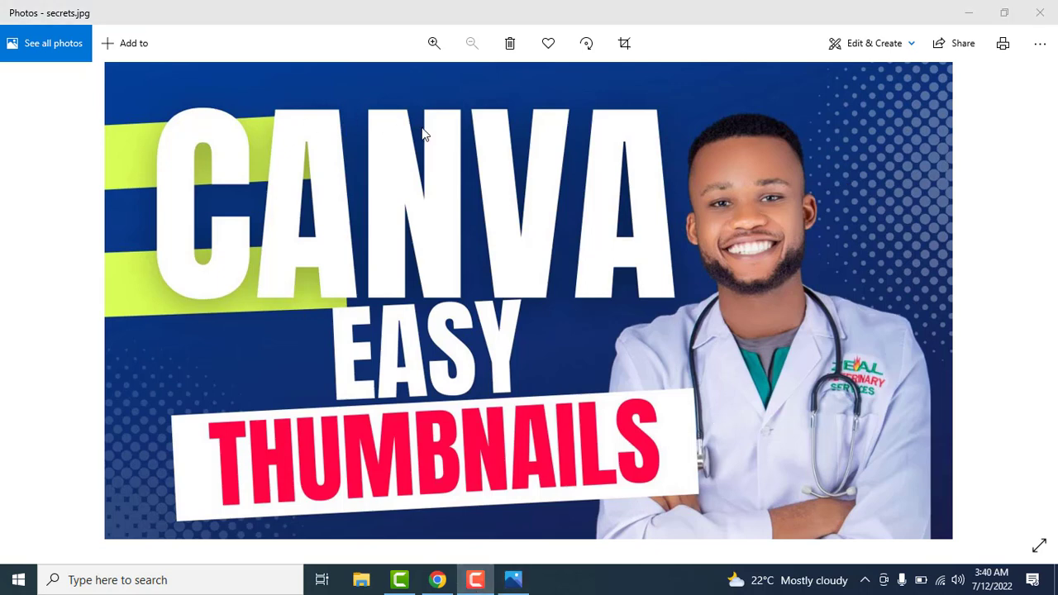